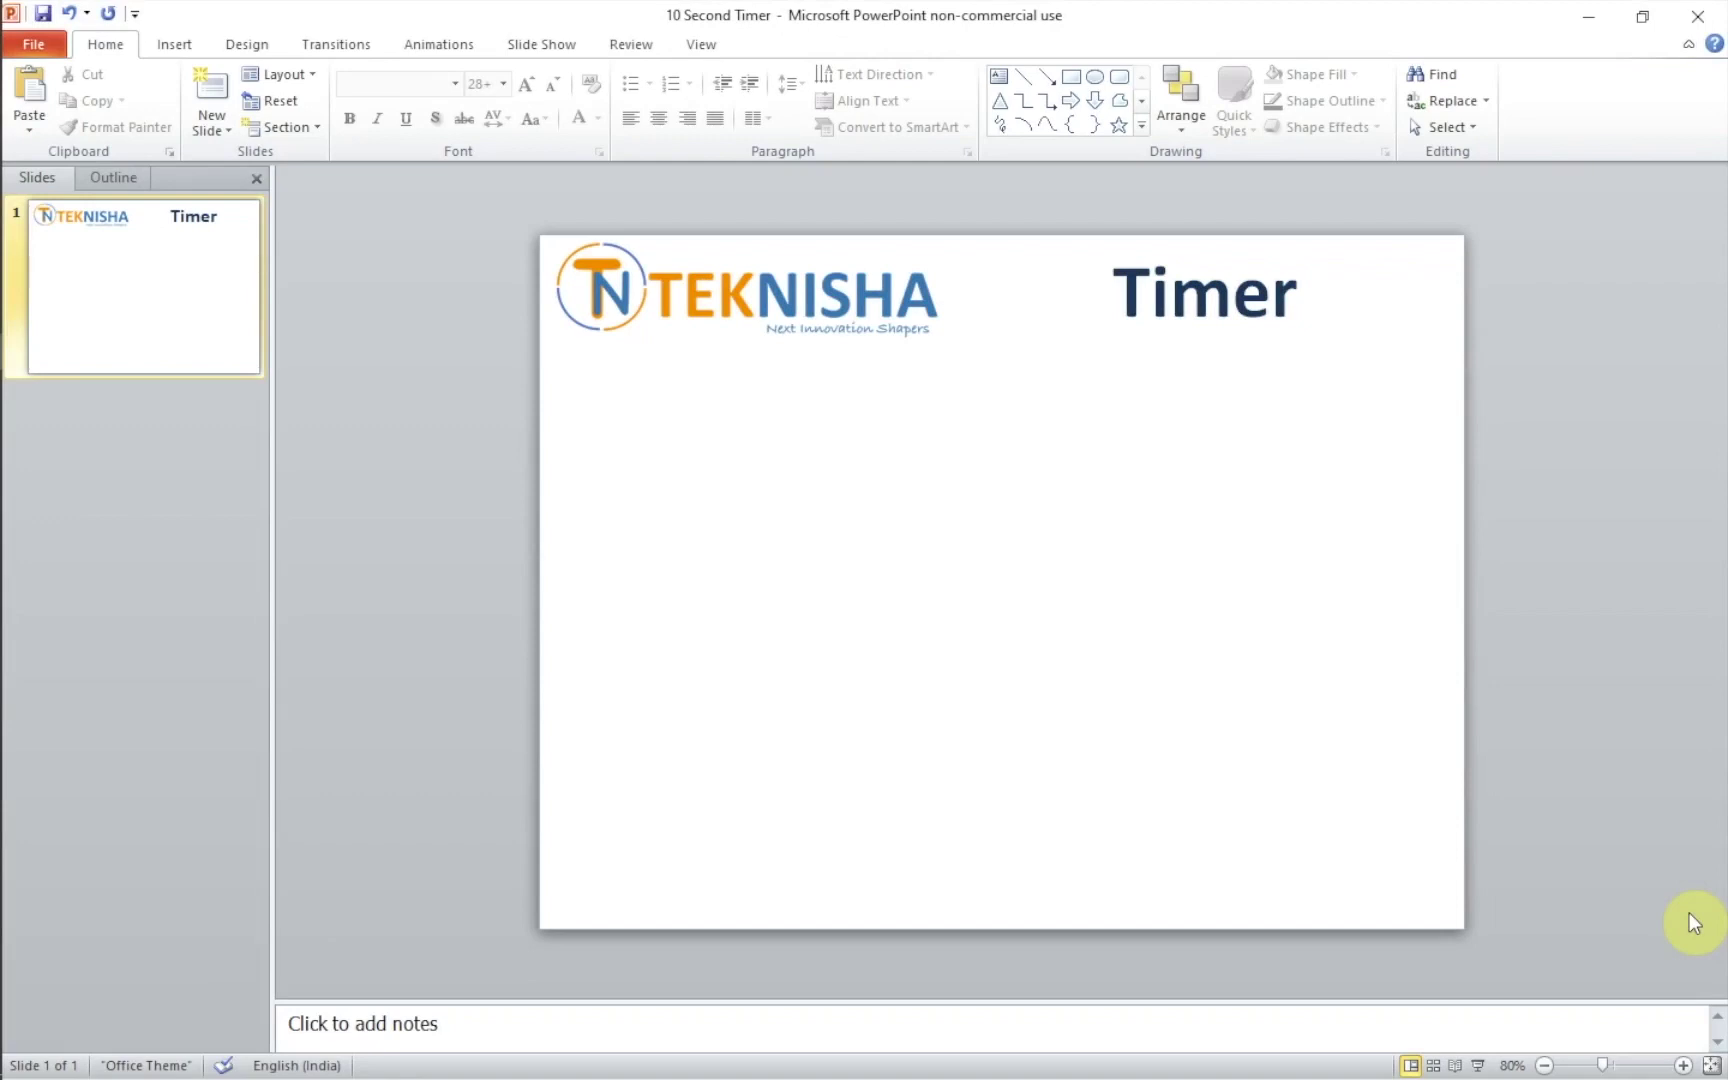
Step: Draw a rounded rectangle below the logo labelled Start Timer
click(175, 41)
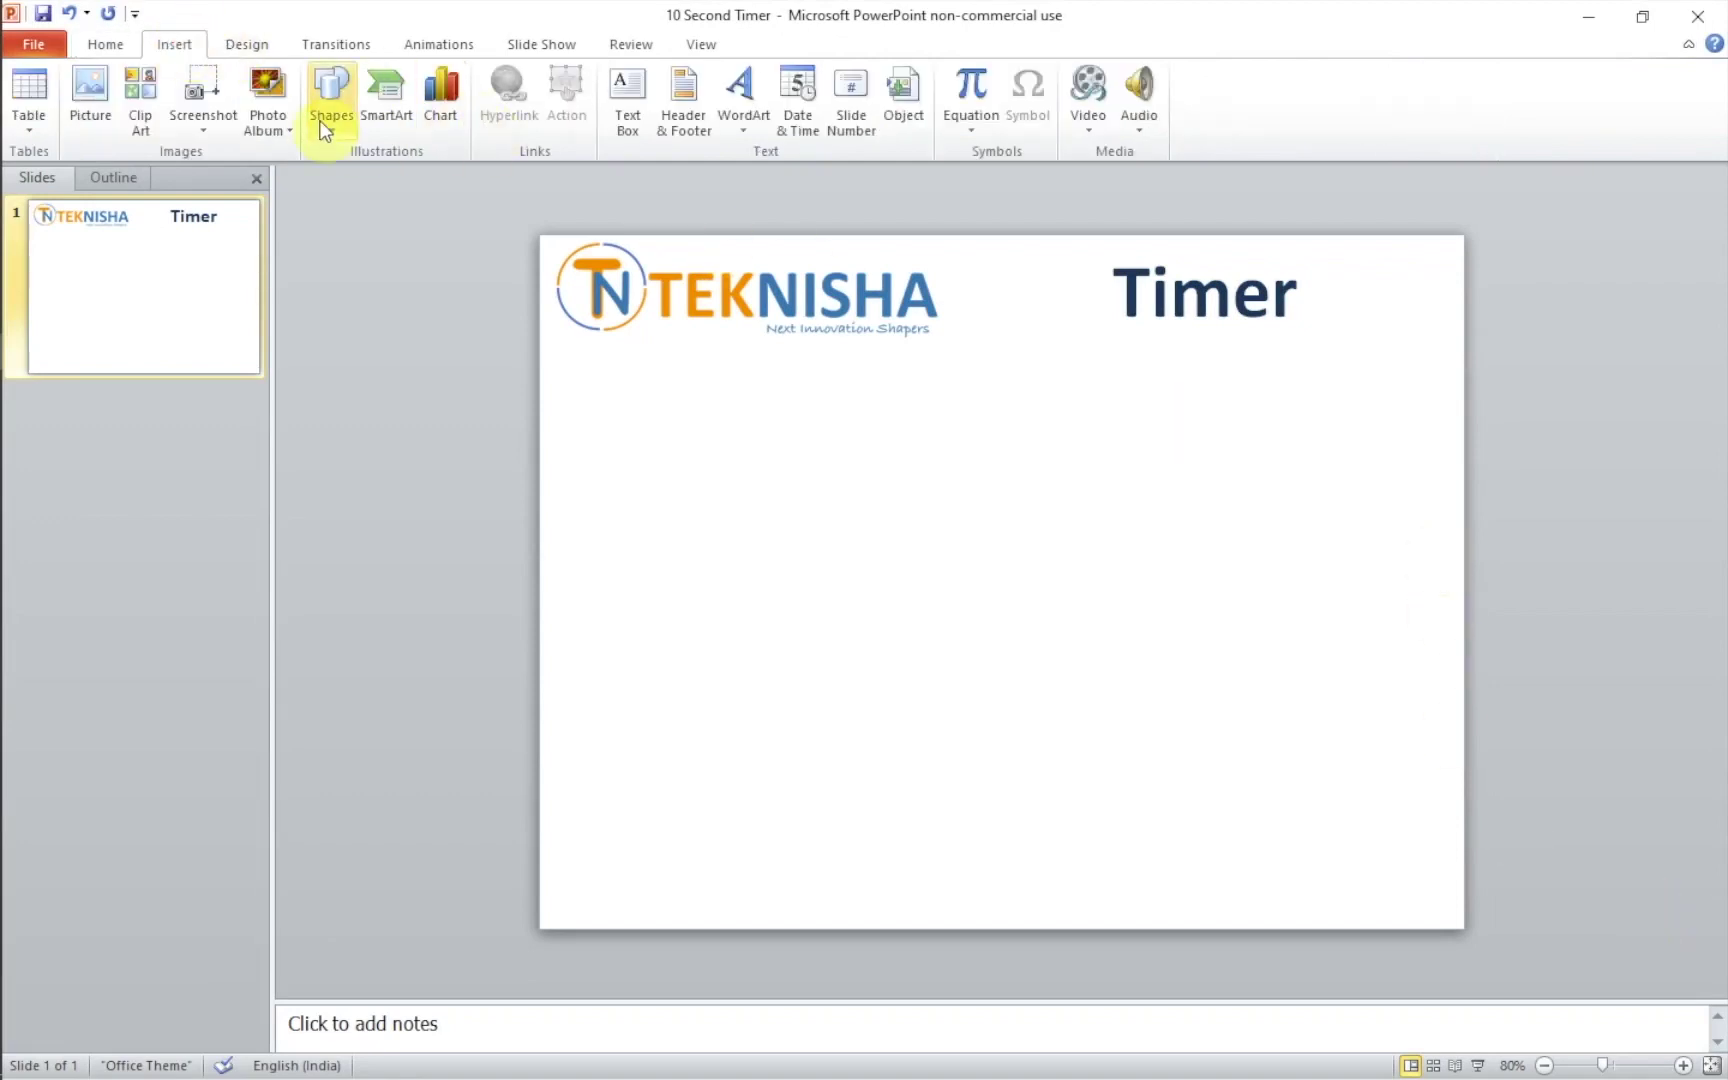
click(328, 112)
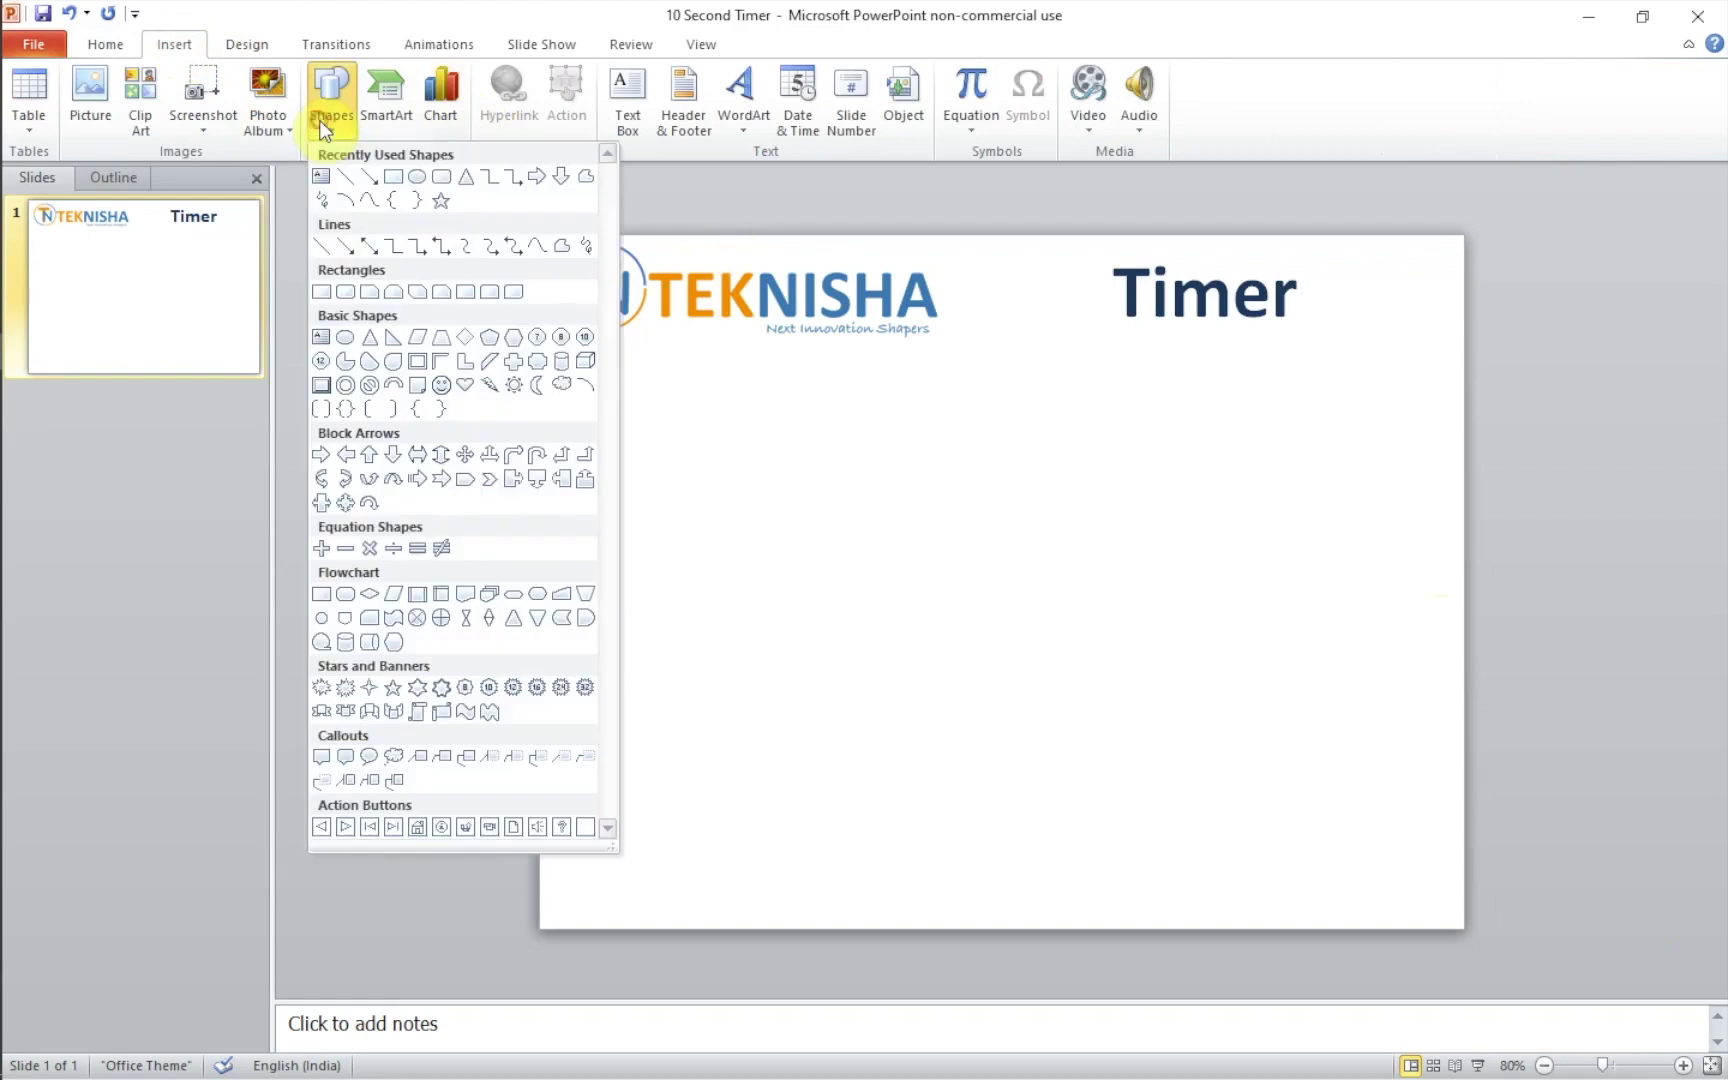
click(442, 177)
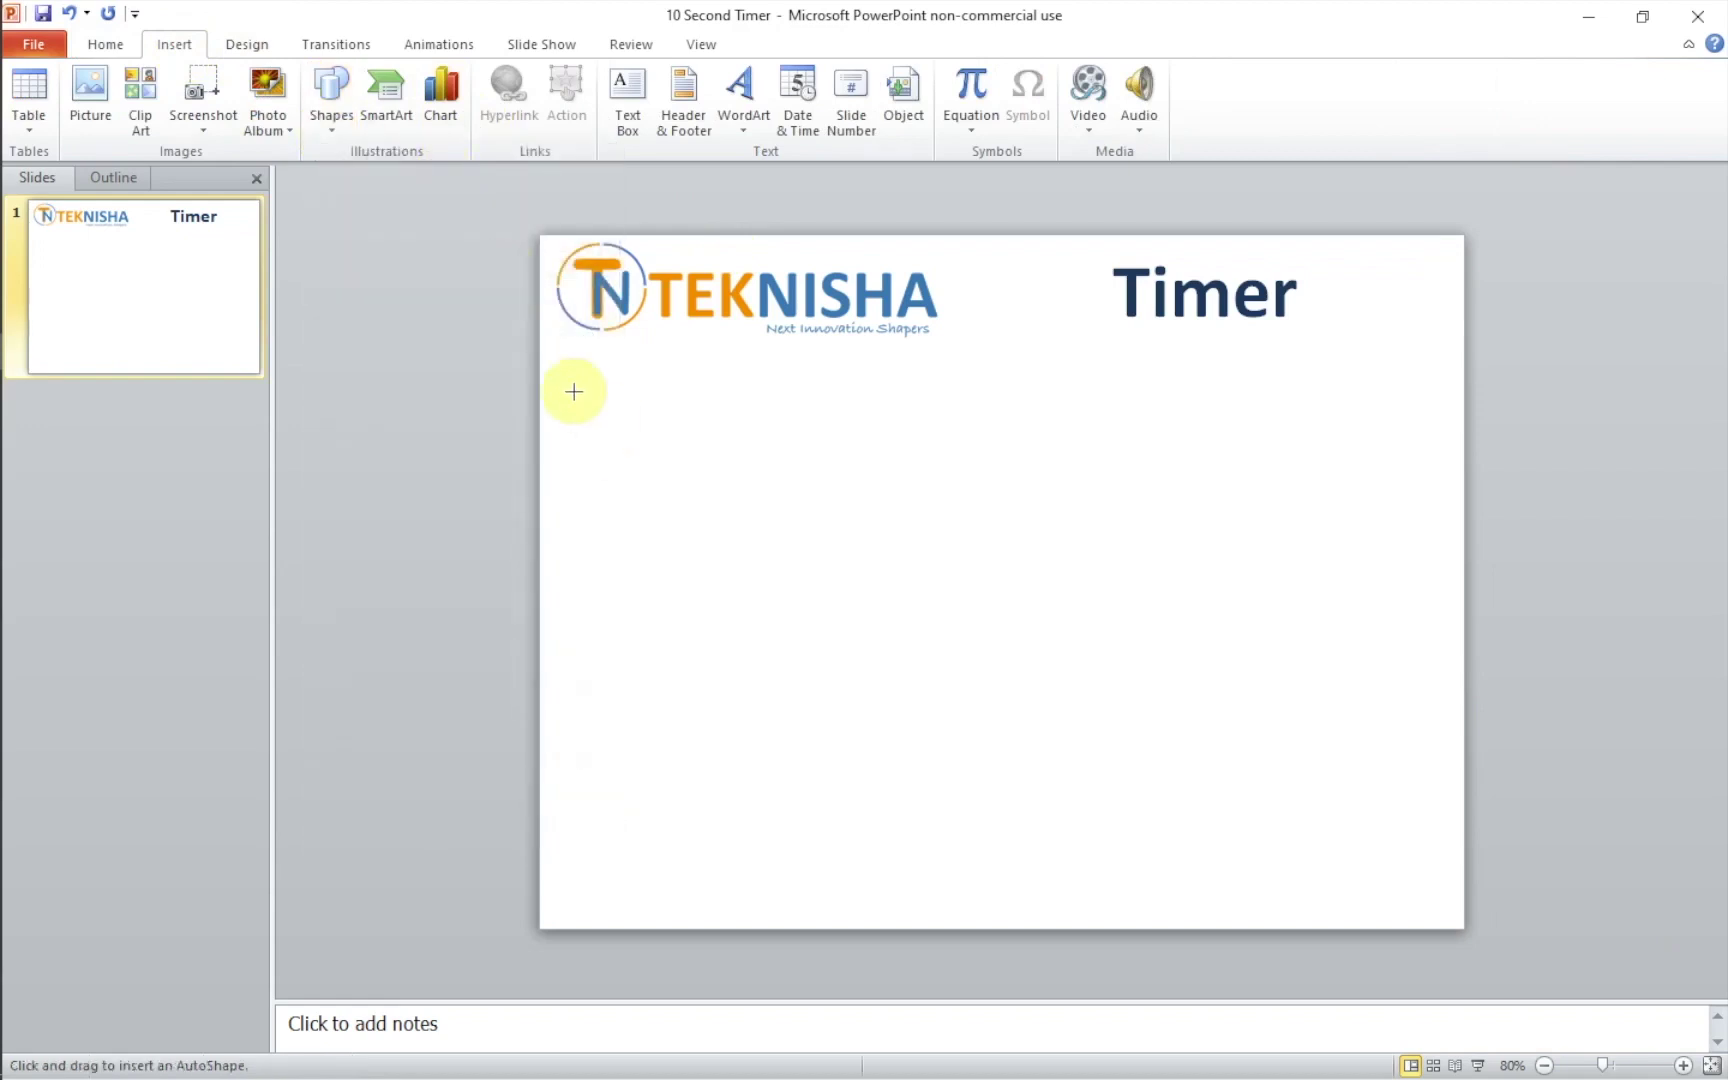
drag(571, 382, 791, 451)
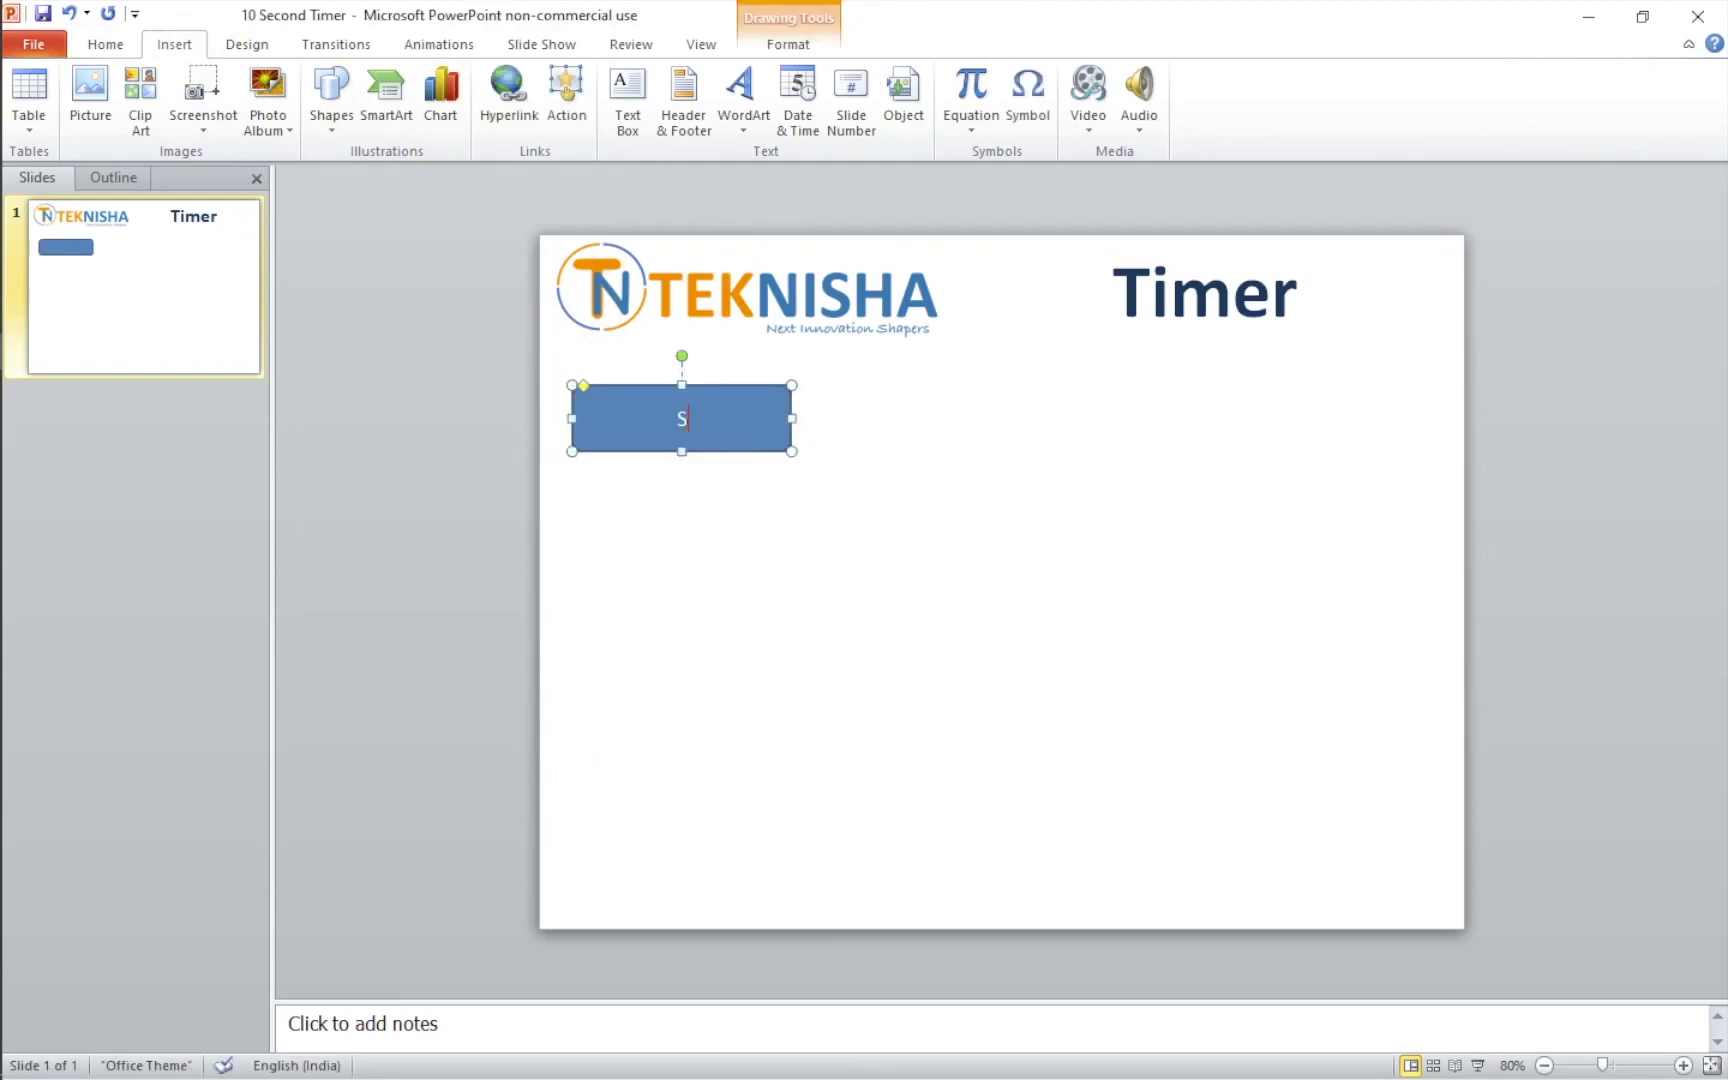
text(Start Timer)
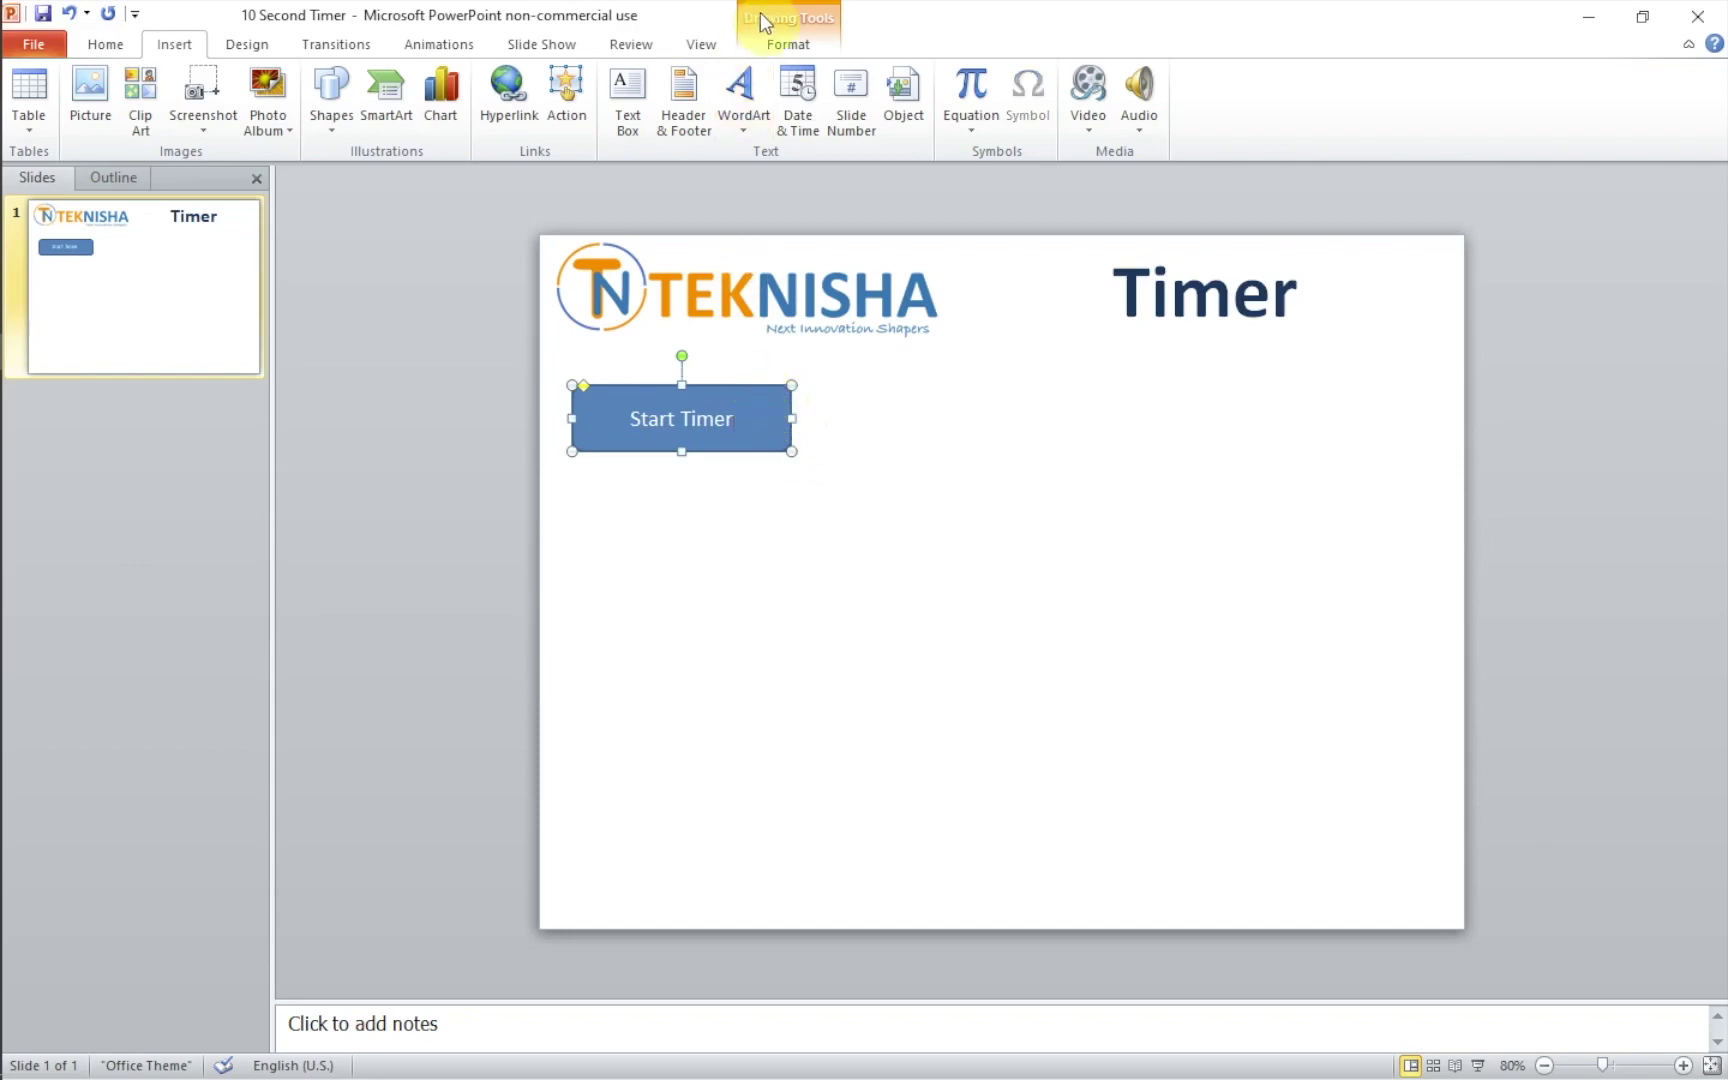
Step: Give the Start Timer button a red shape style
click(763, 48)
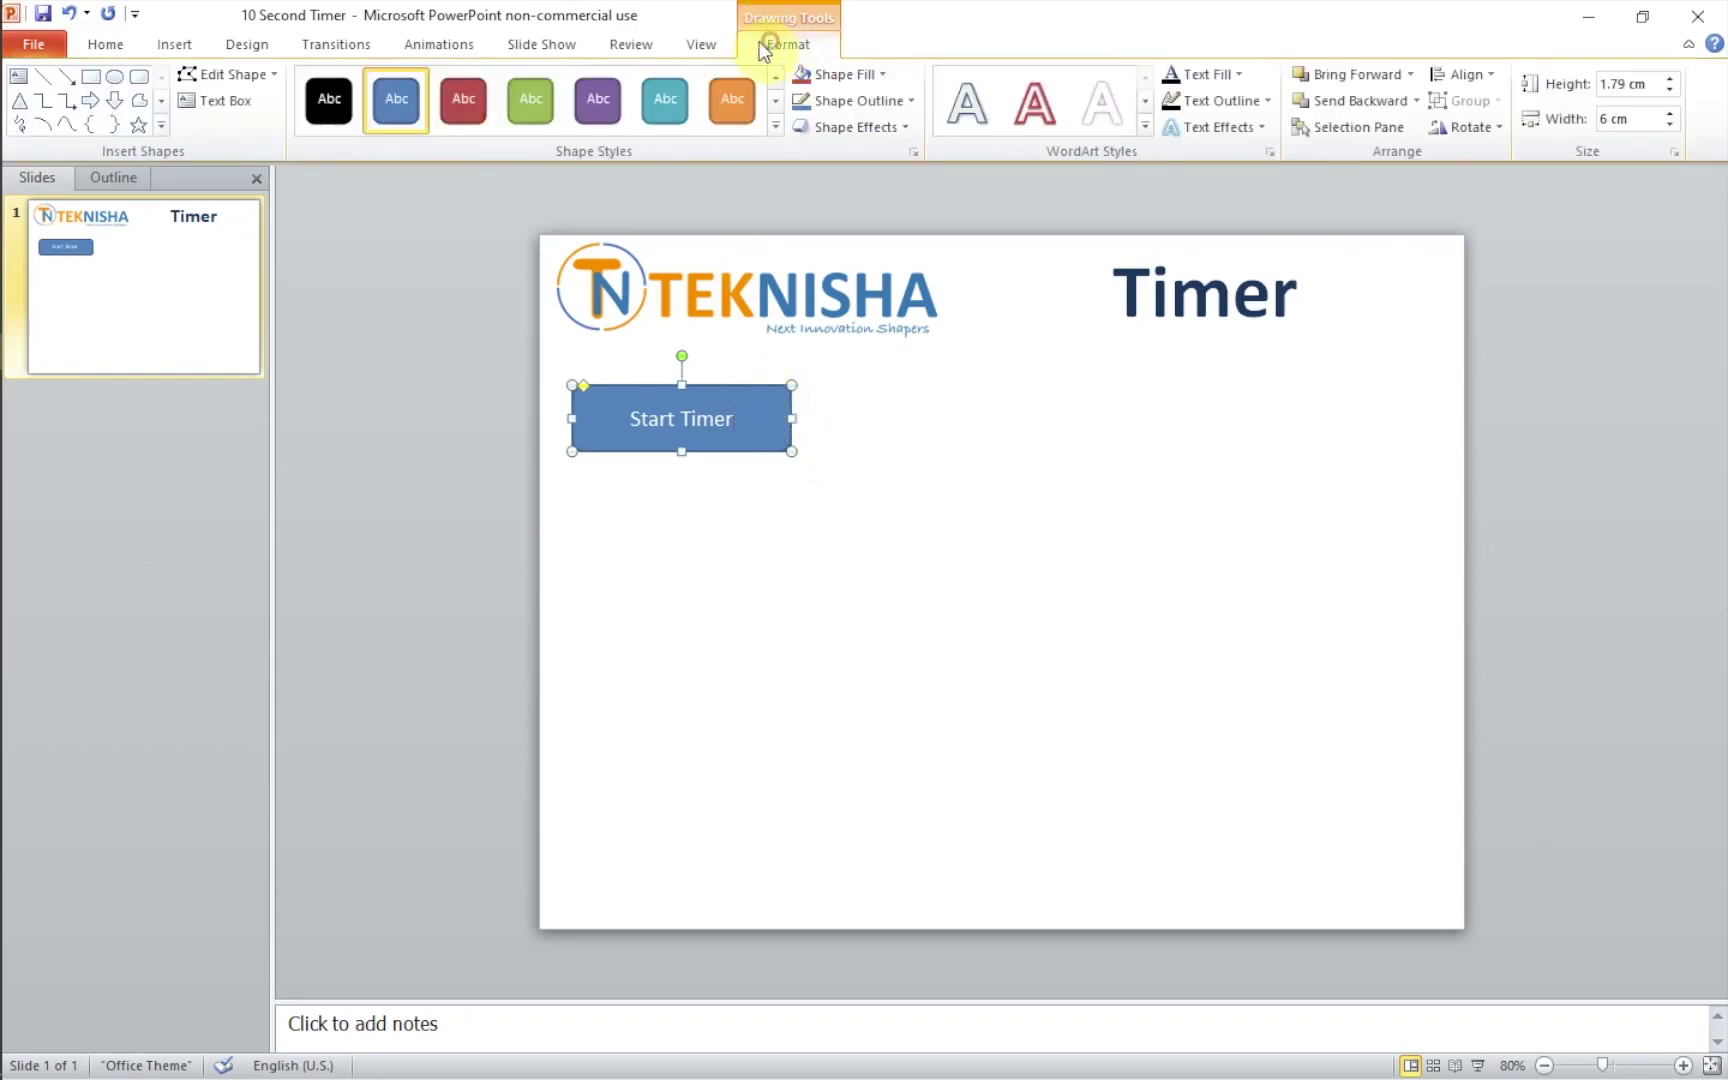
click(776, 125)
click(462, 446)
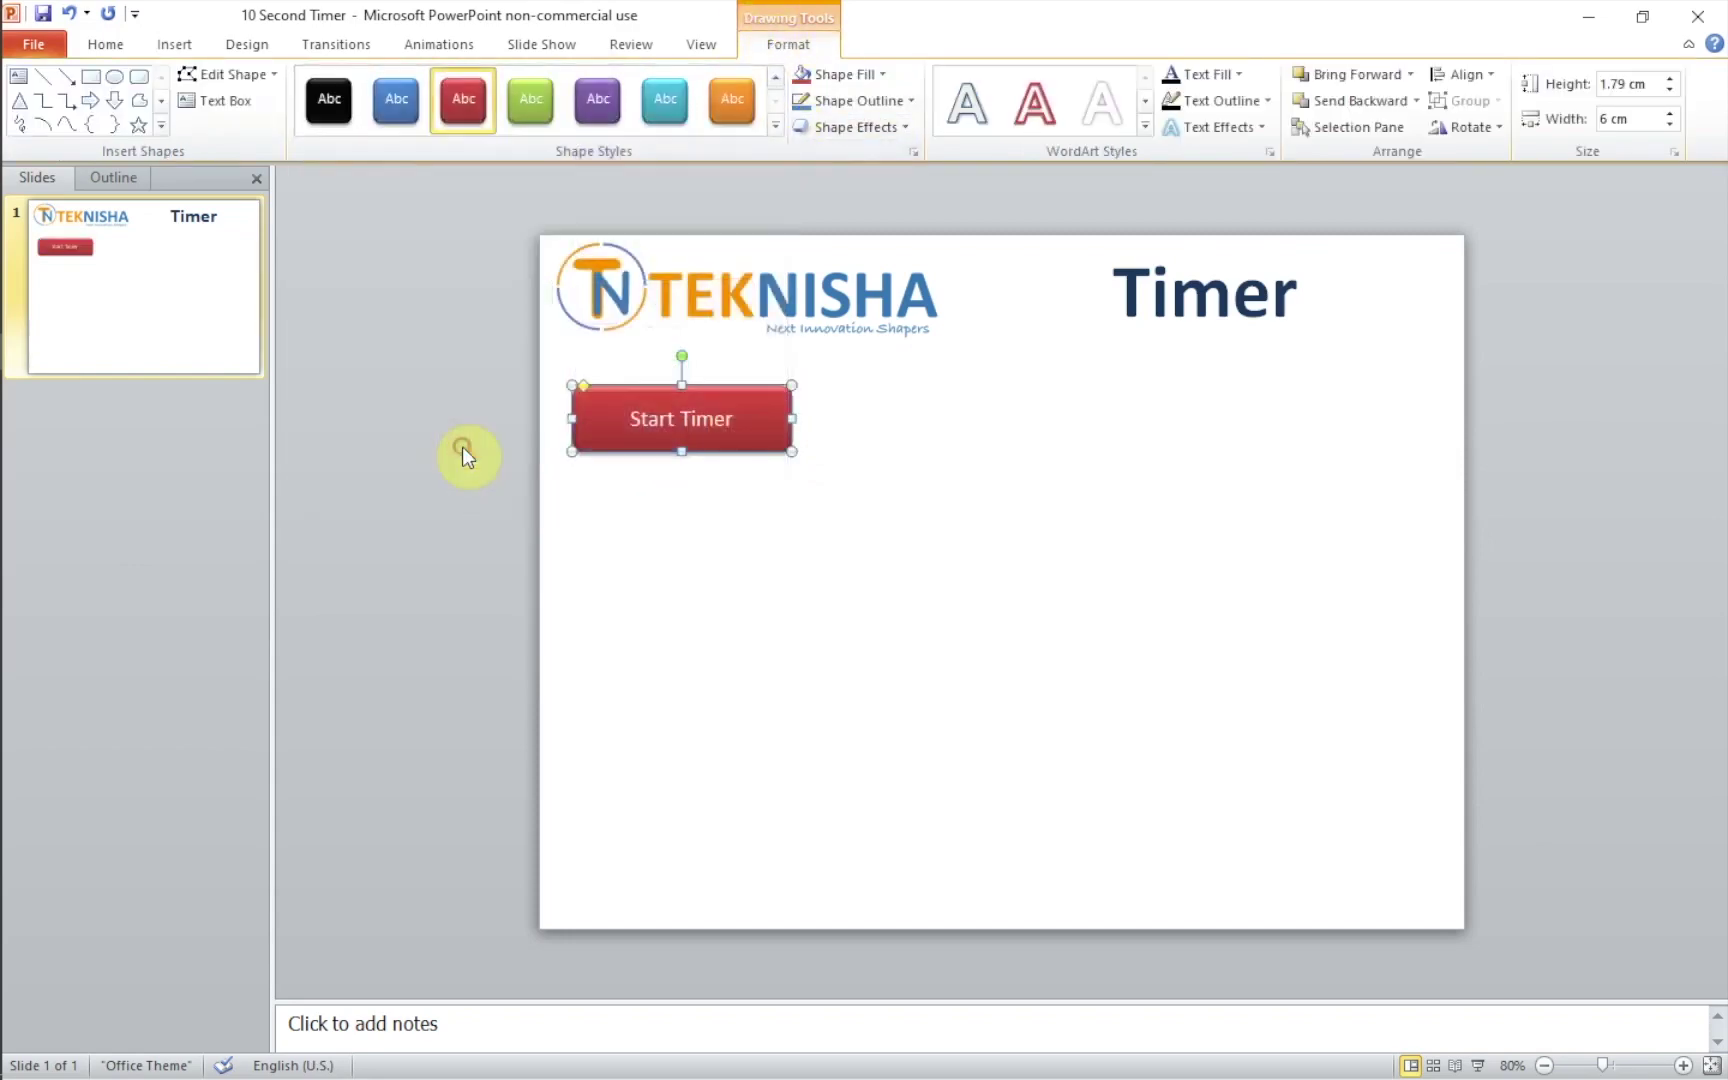
click(744, 552)
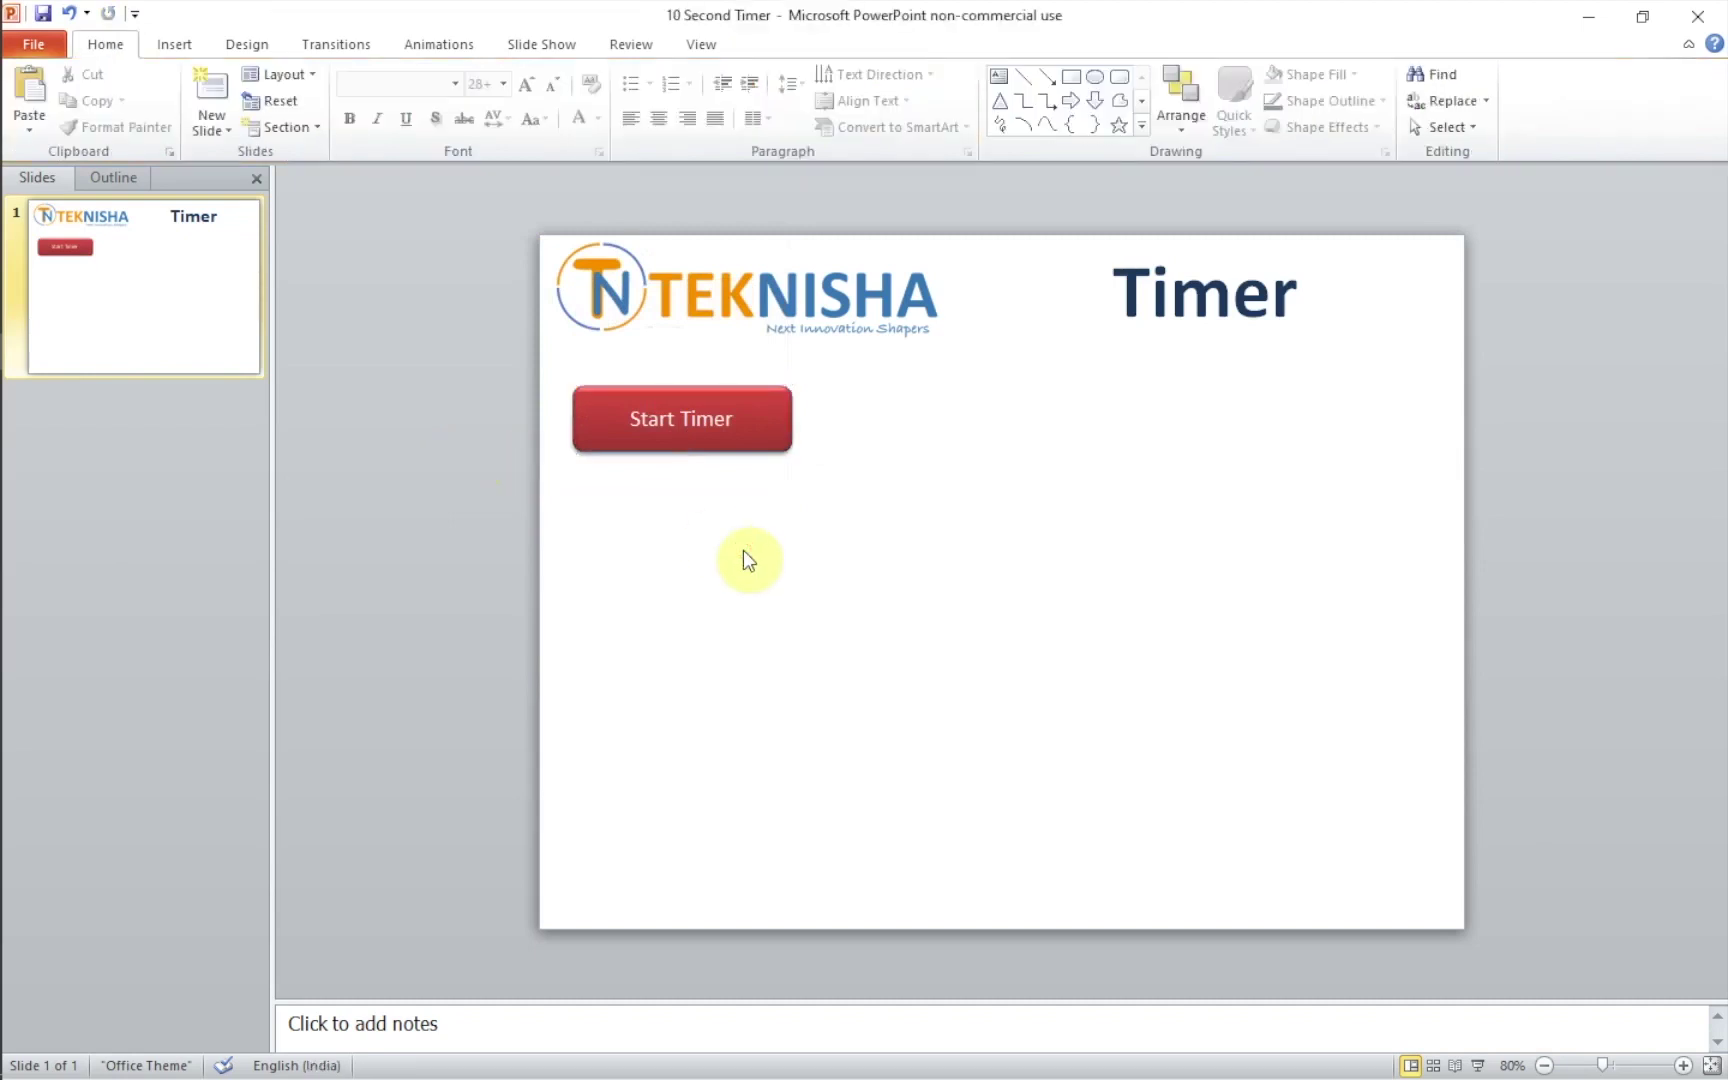
Step: Draw a blue circle below the Start Timer button containing the number 10
click(178, 49)
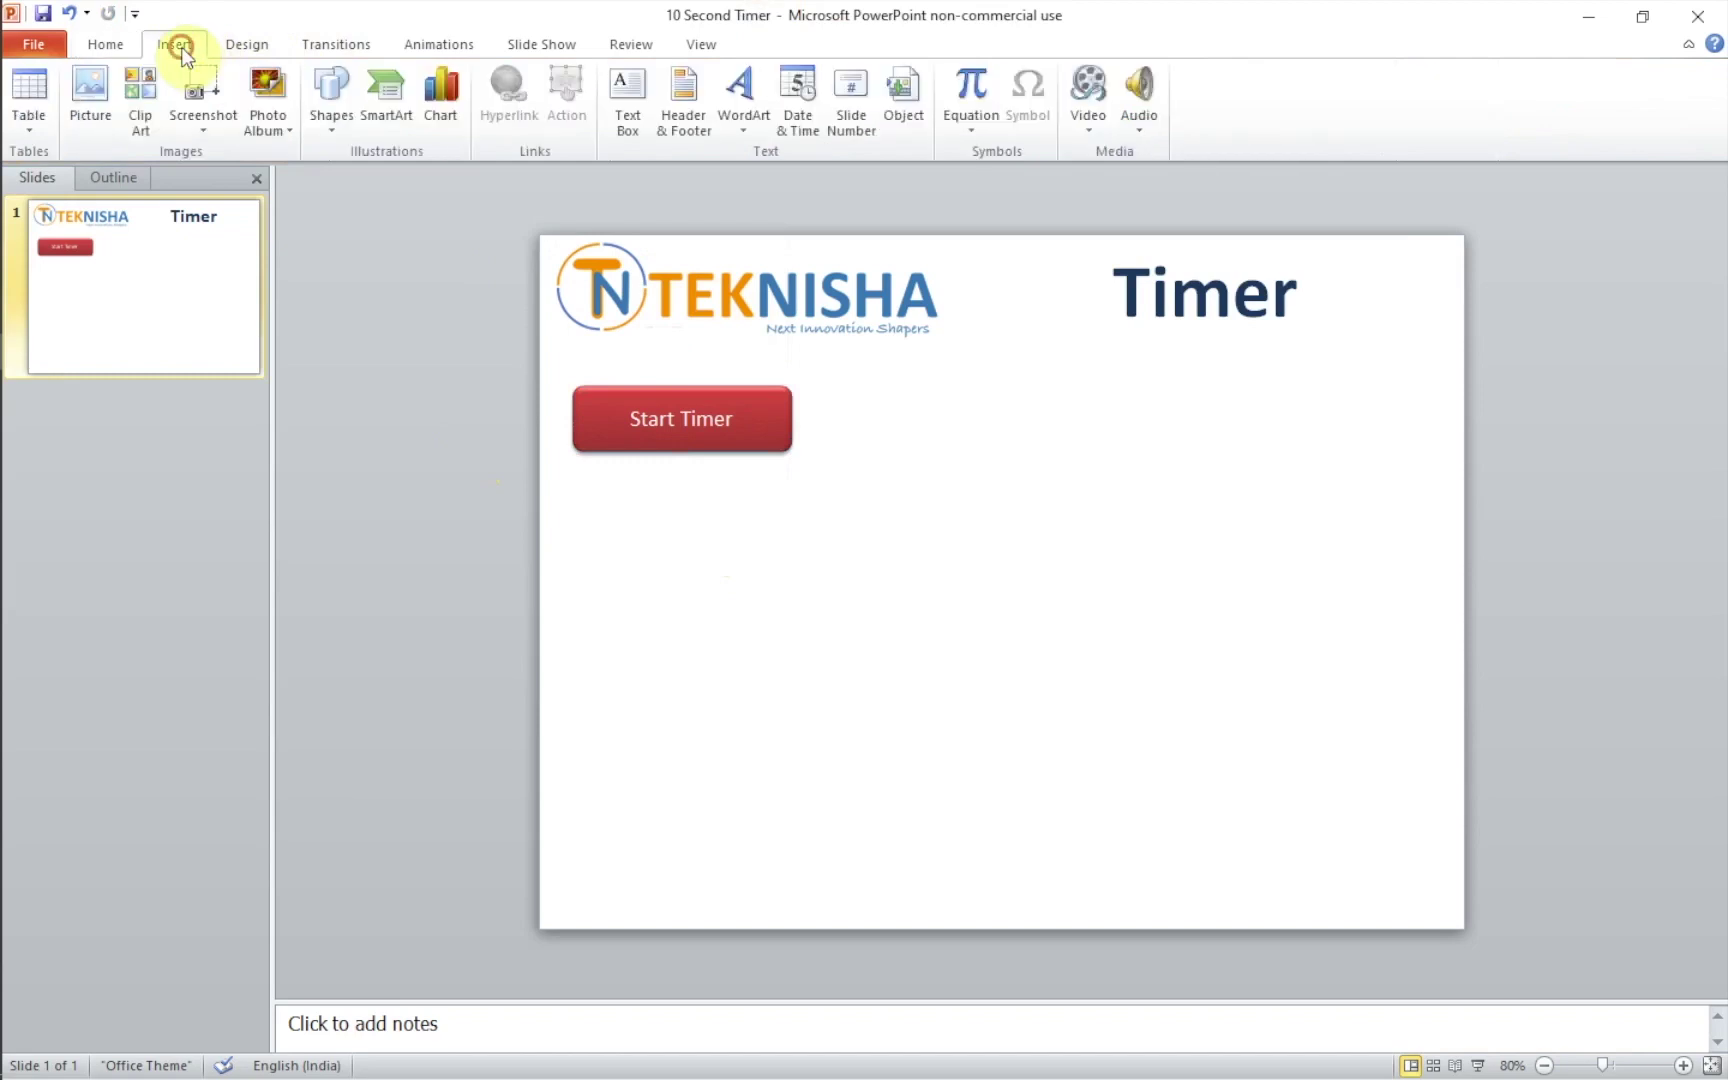
click(334, 135)
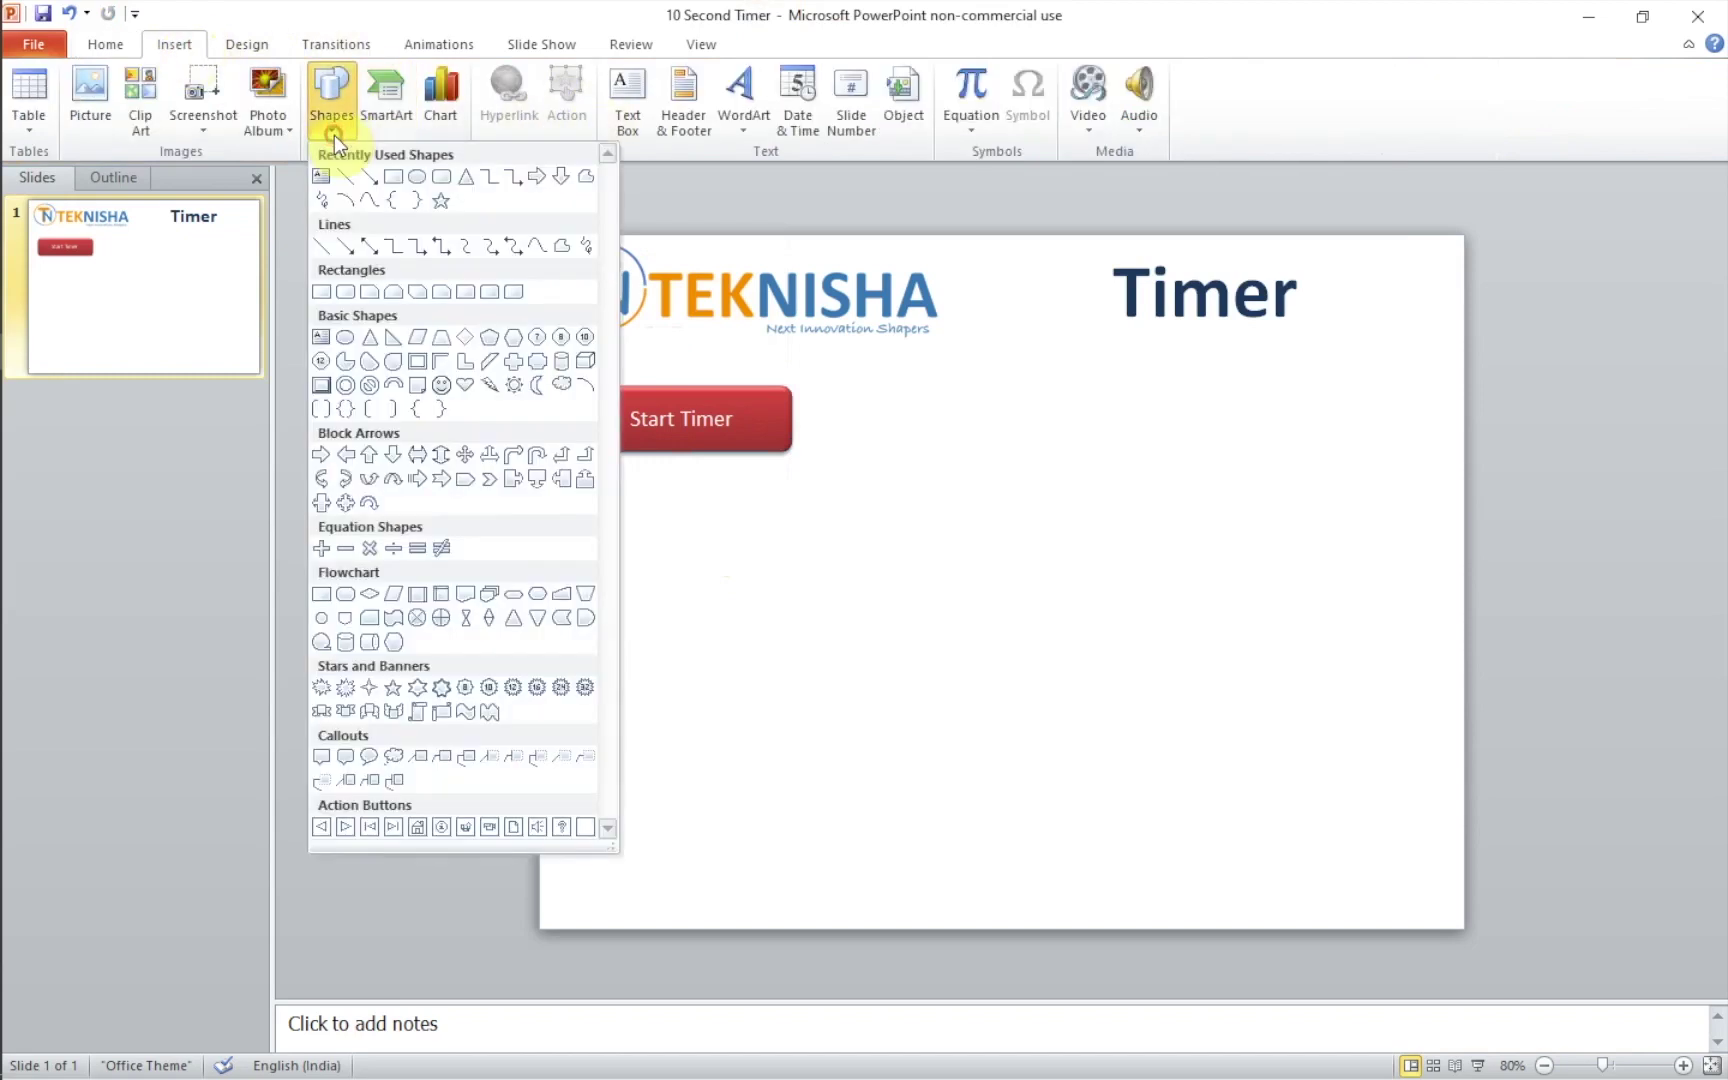
click(419, 171)
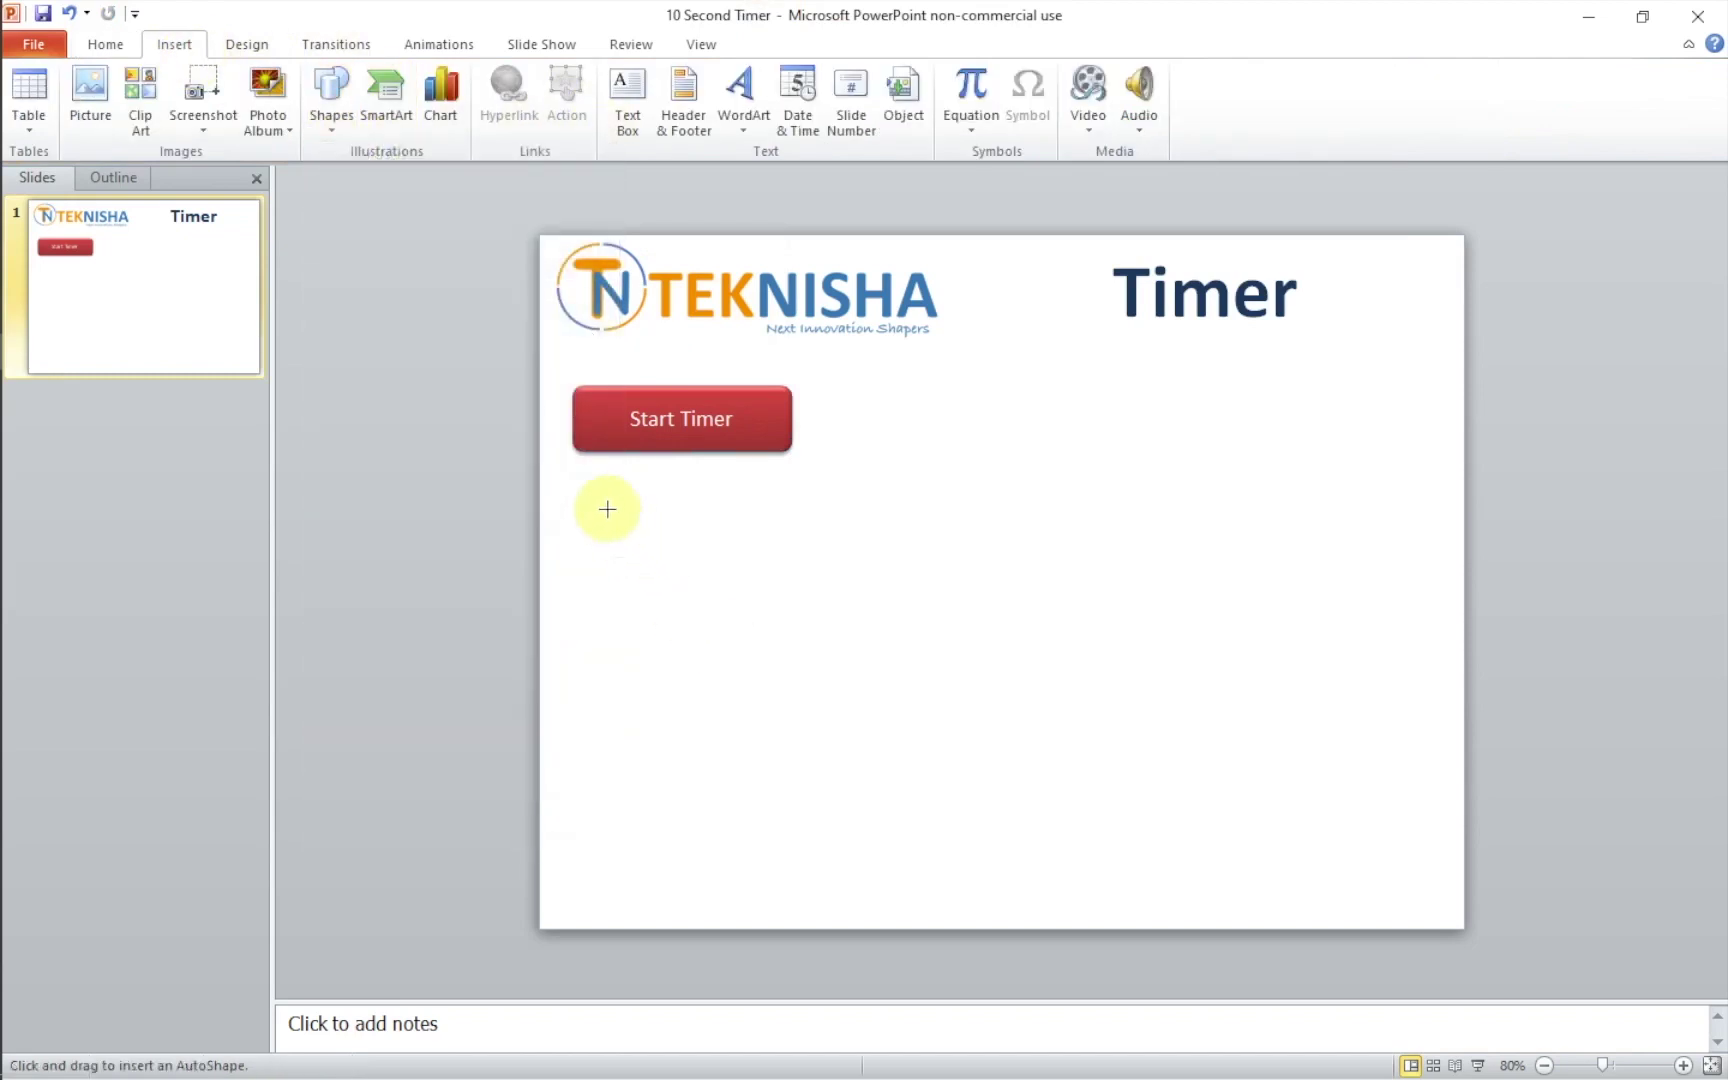
drag(606, 491, 745, 642)
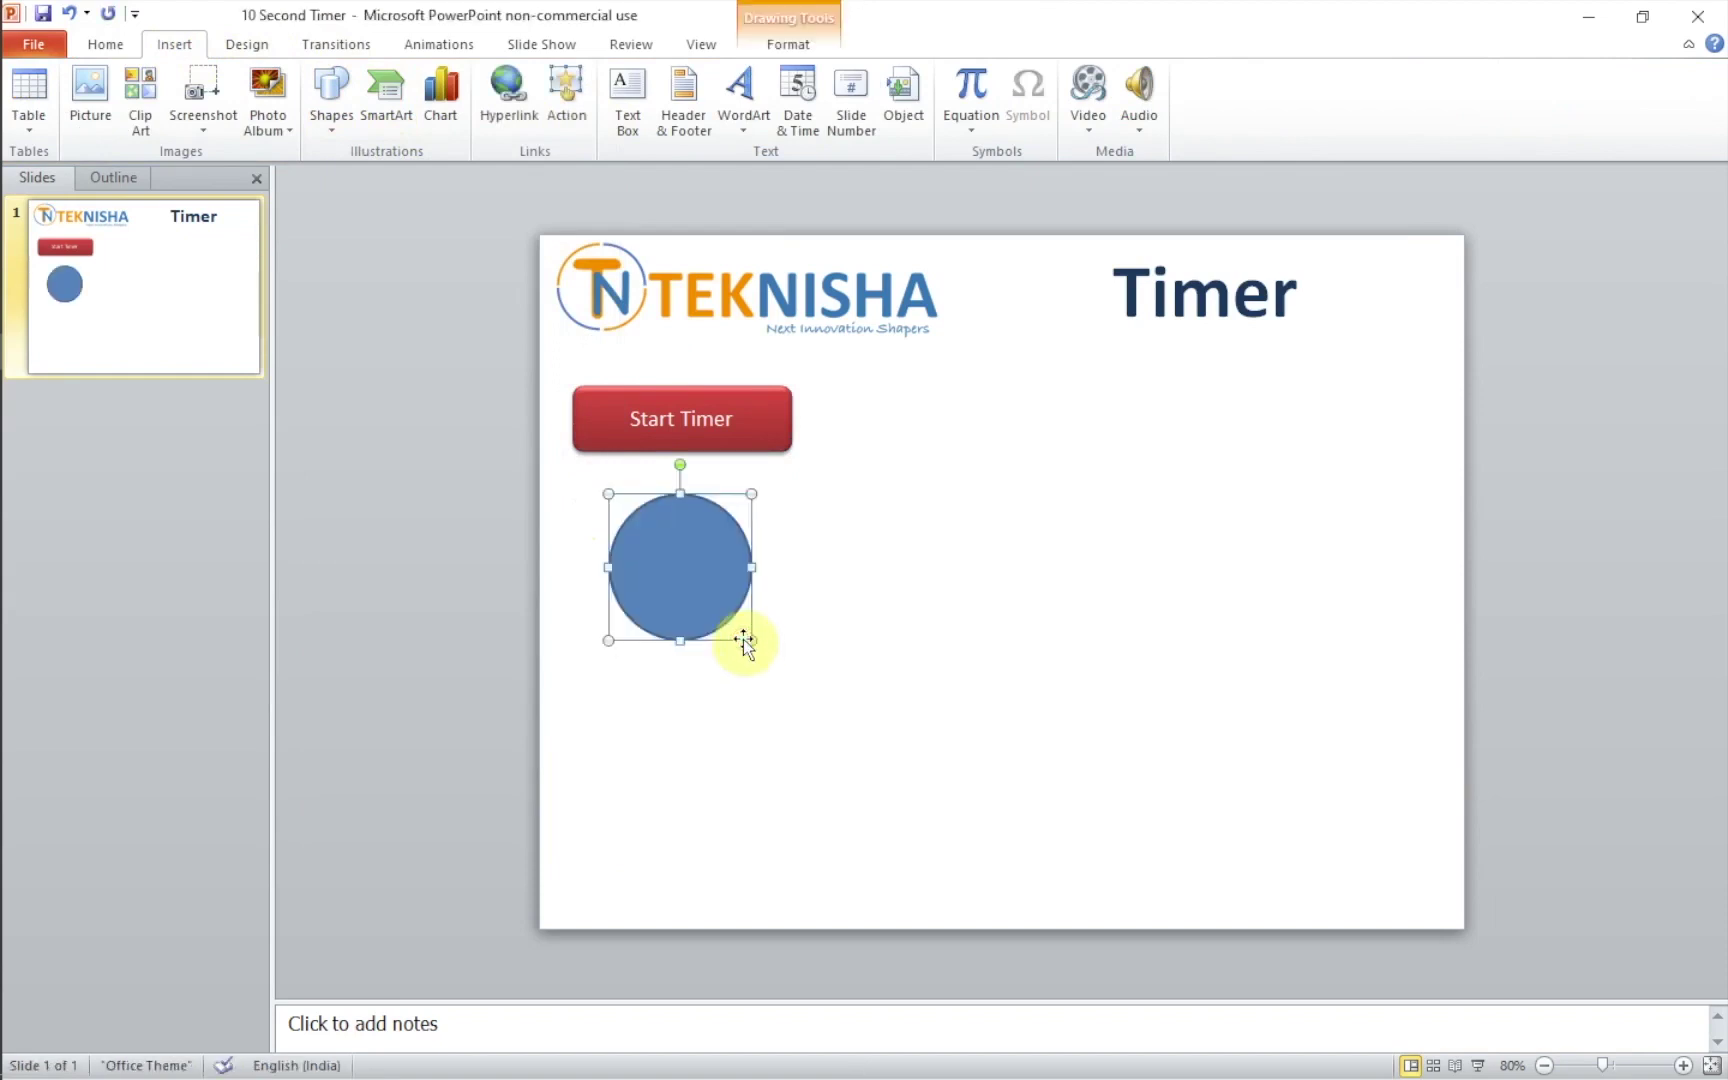
text(10)
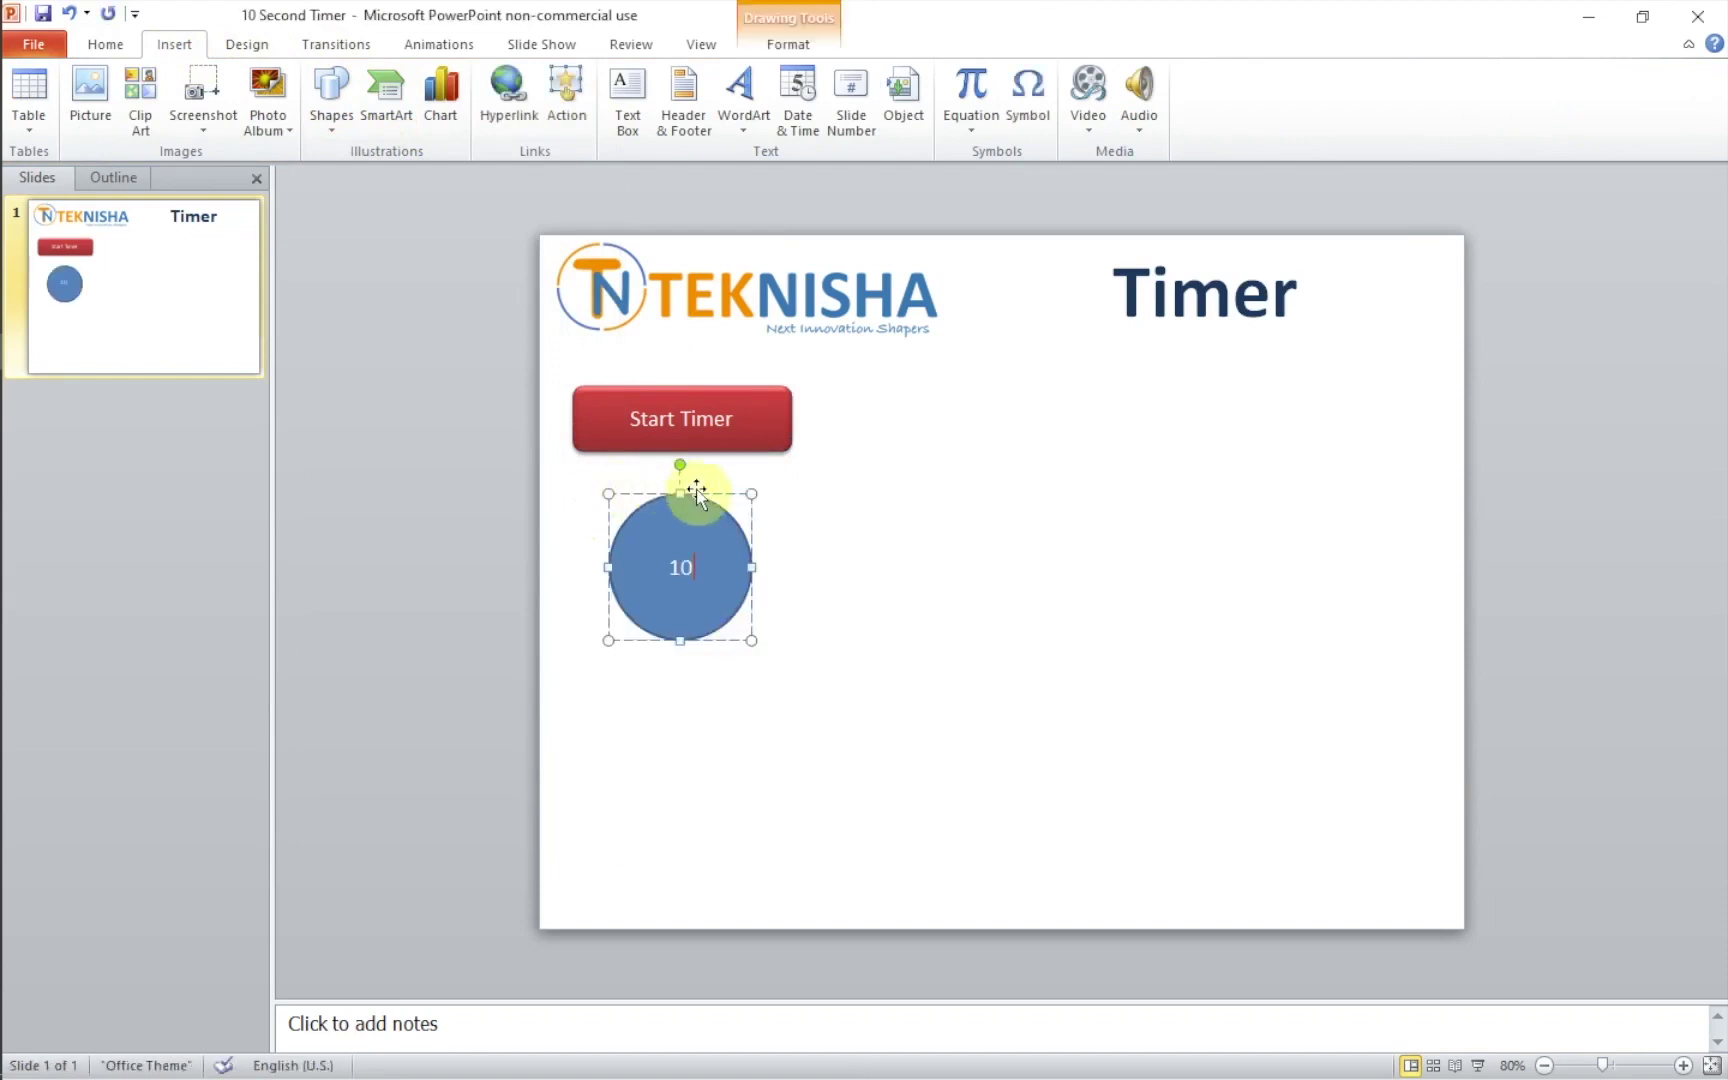
click(701, 496)
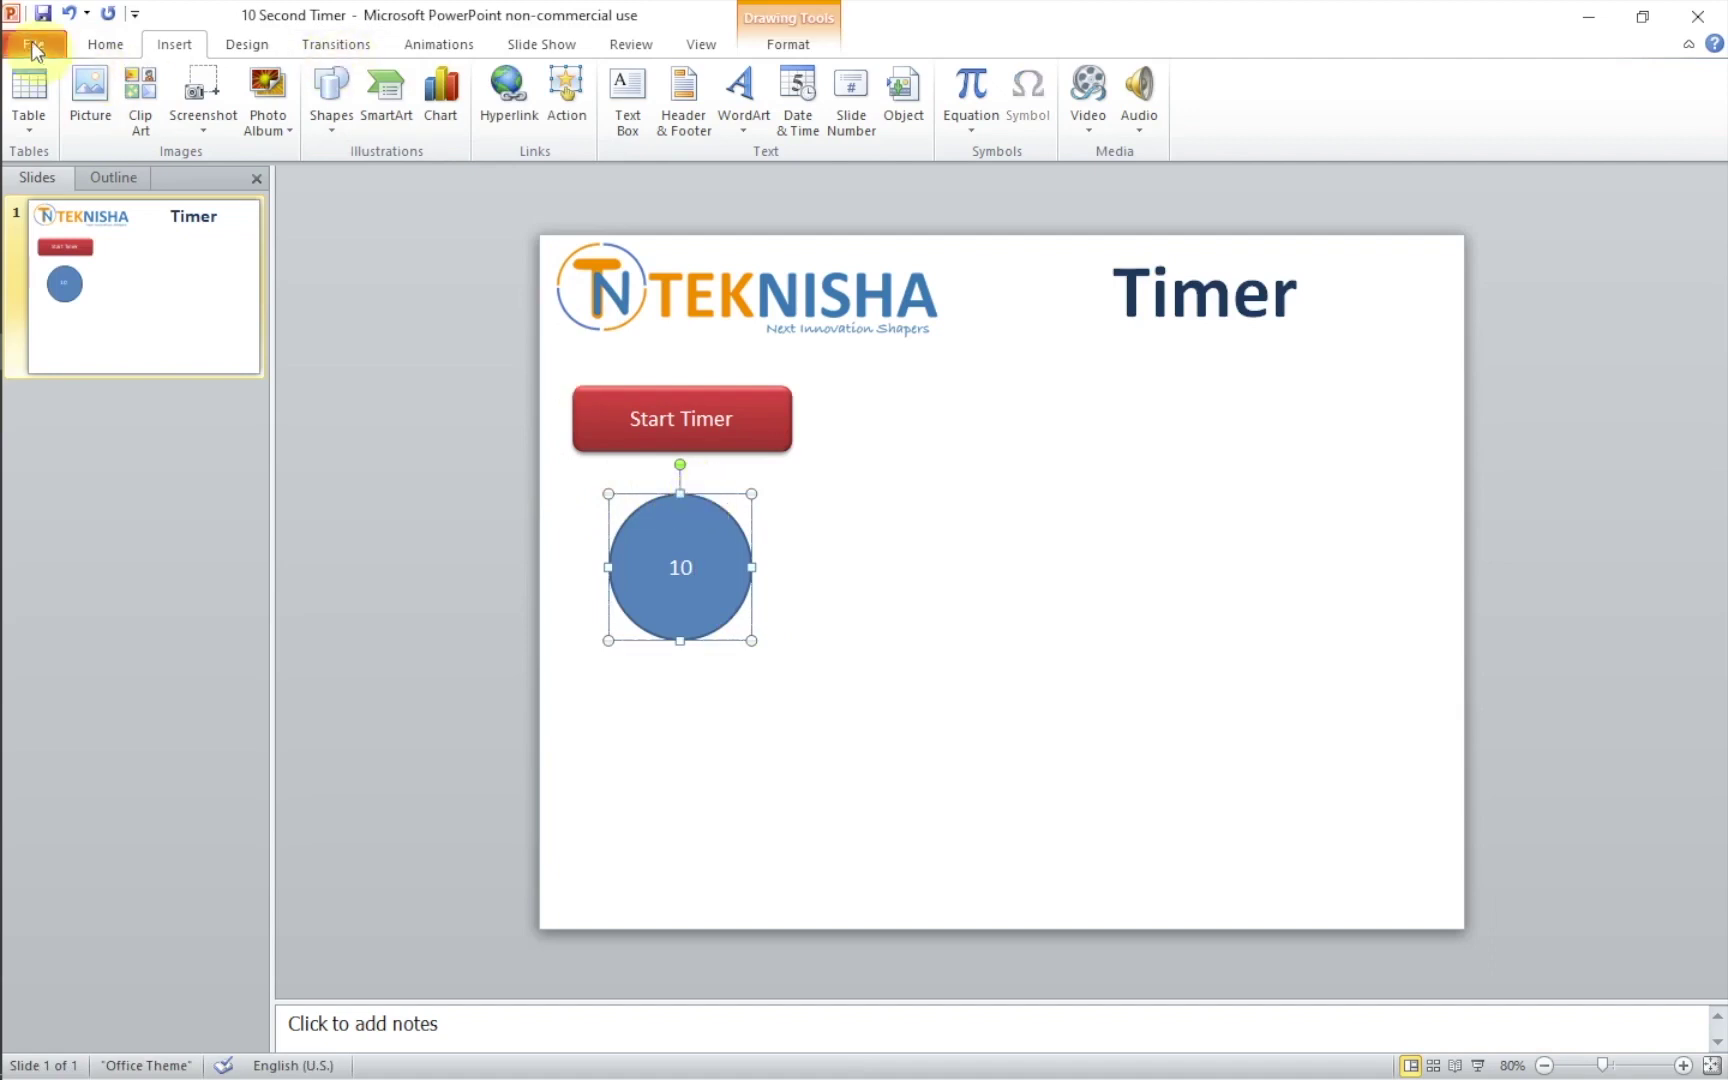
Step: Enlarge the circle's 10 to 44-point text with Increase Font Size
click(95, 54)
click(530, 87)
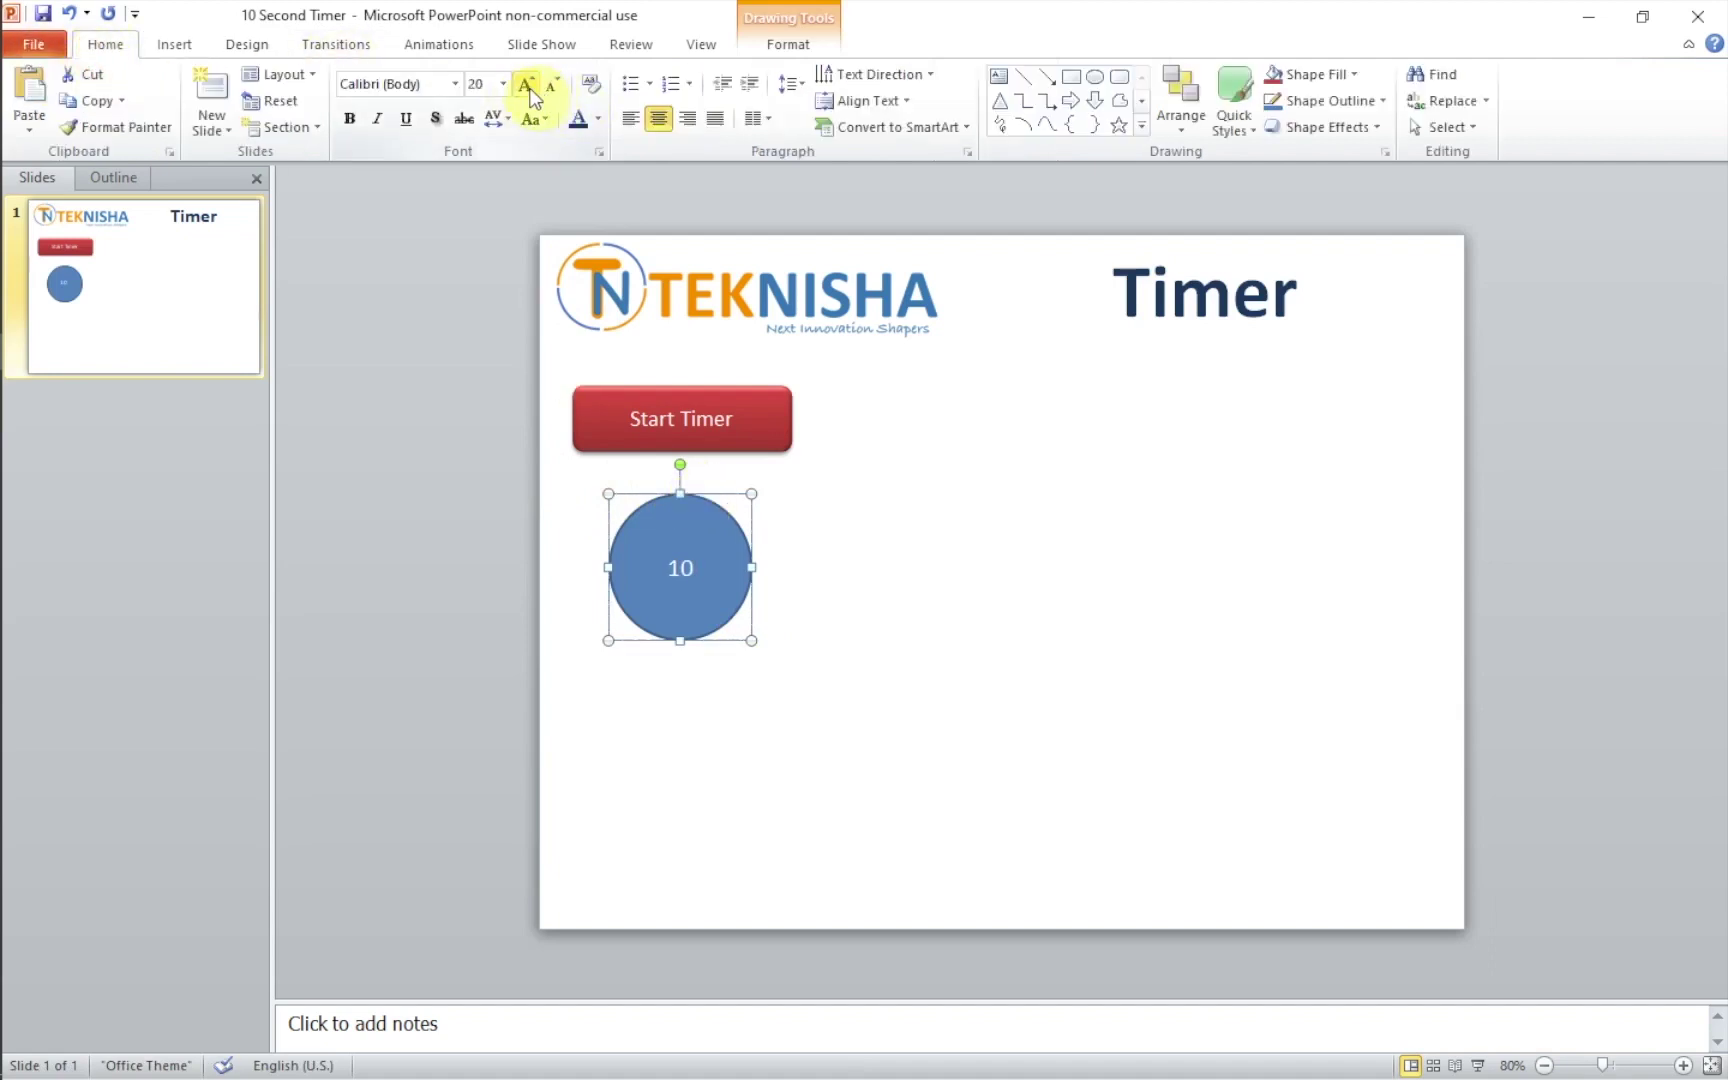
click(529, 90)
click(529, 89)
click(441, 45)
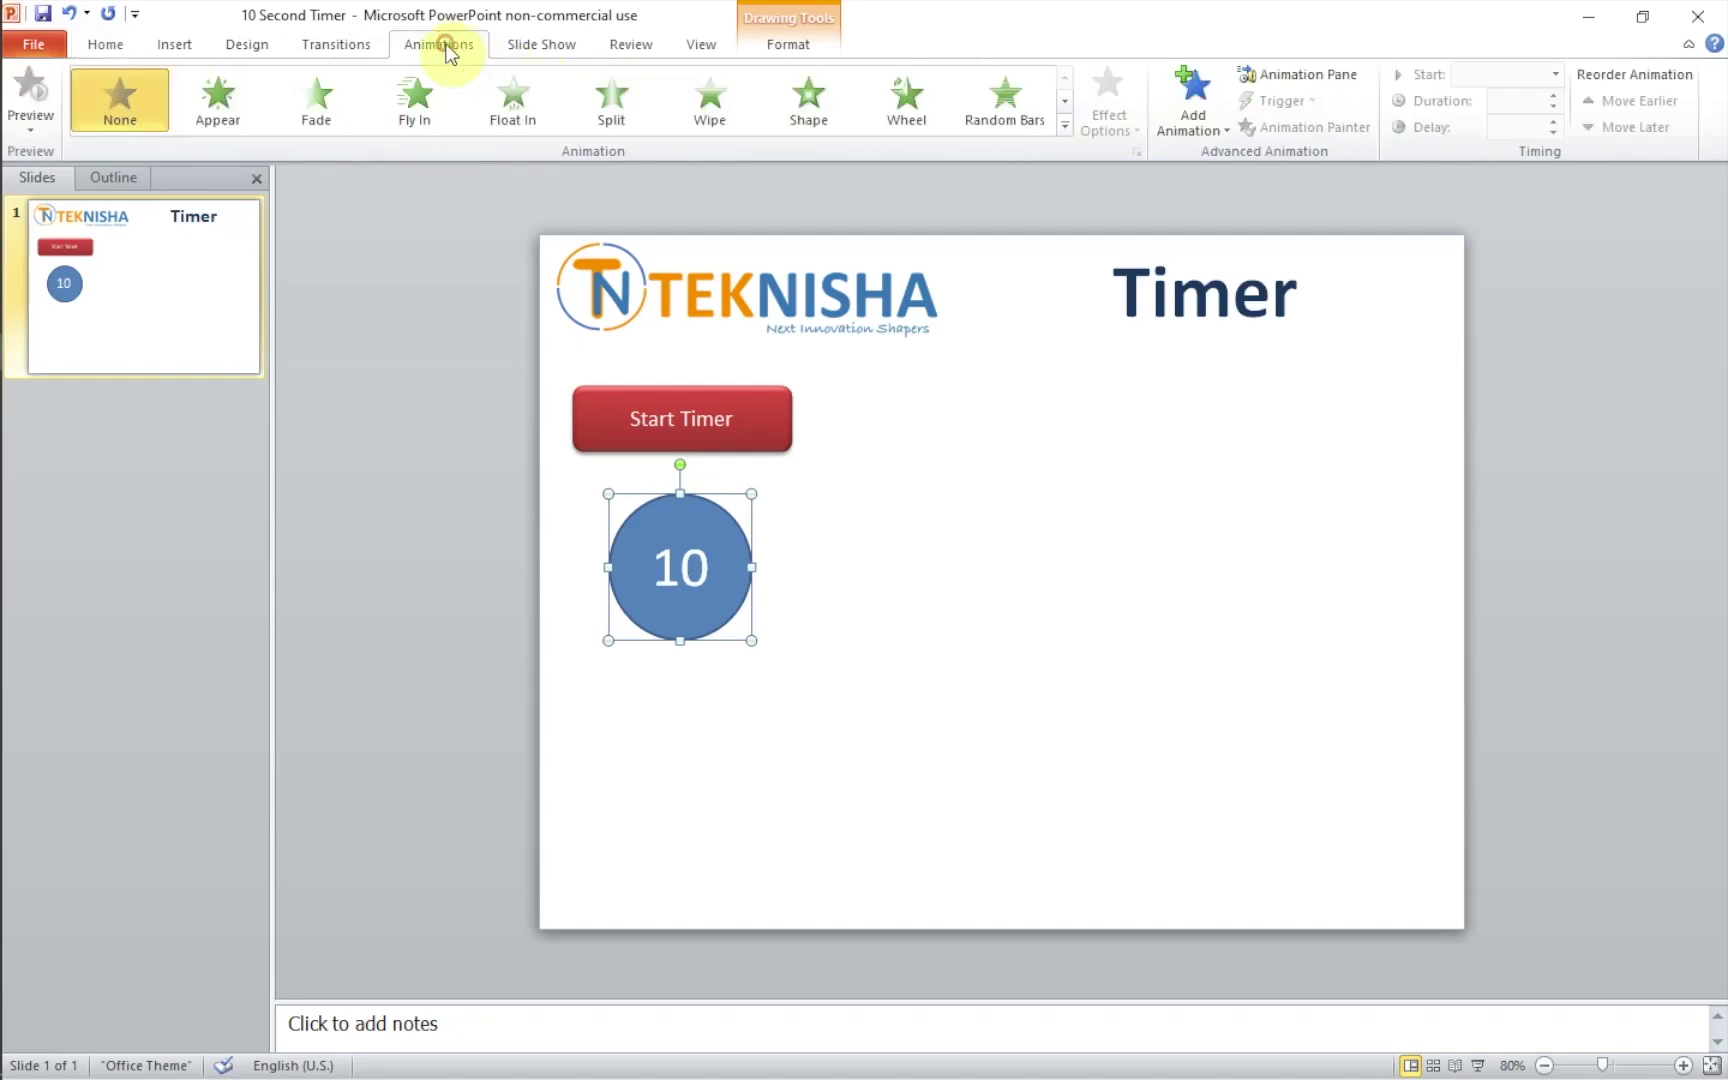
Step: Apply the Appear entrance animation to the 10 circle and show the Animation Pane
click(217, 99)
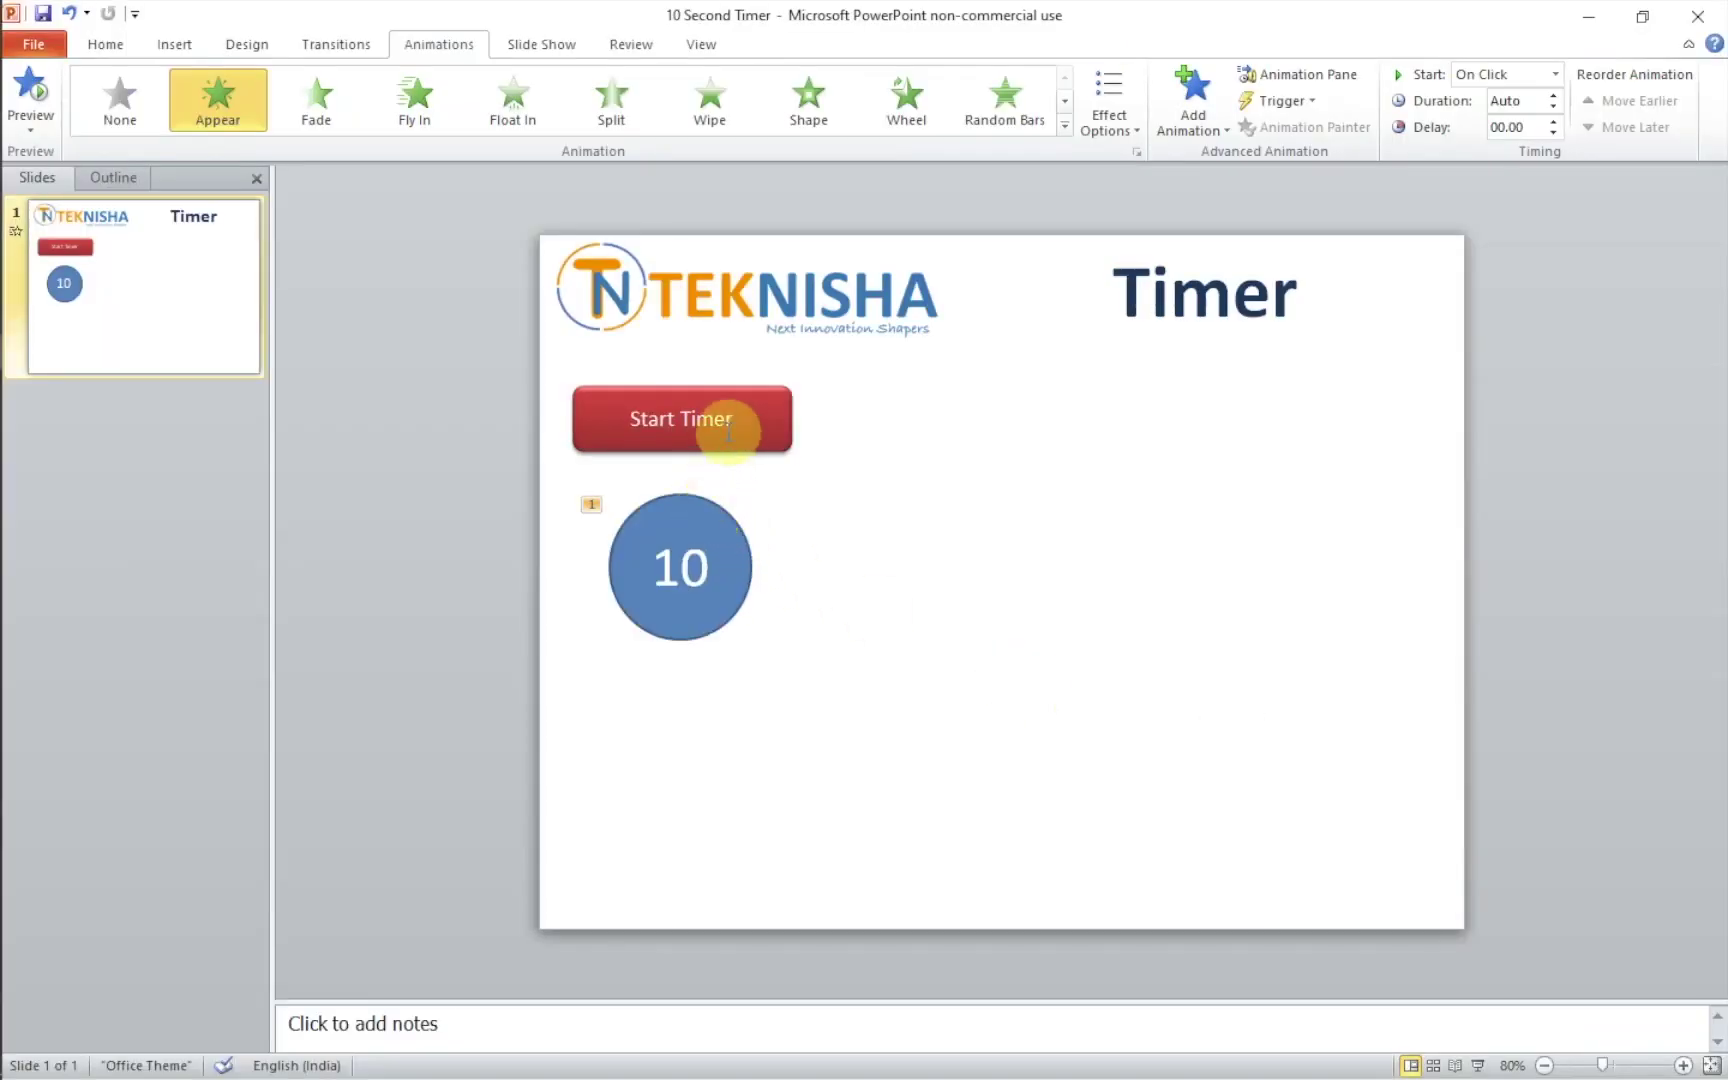
click(695, 518)
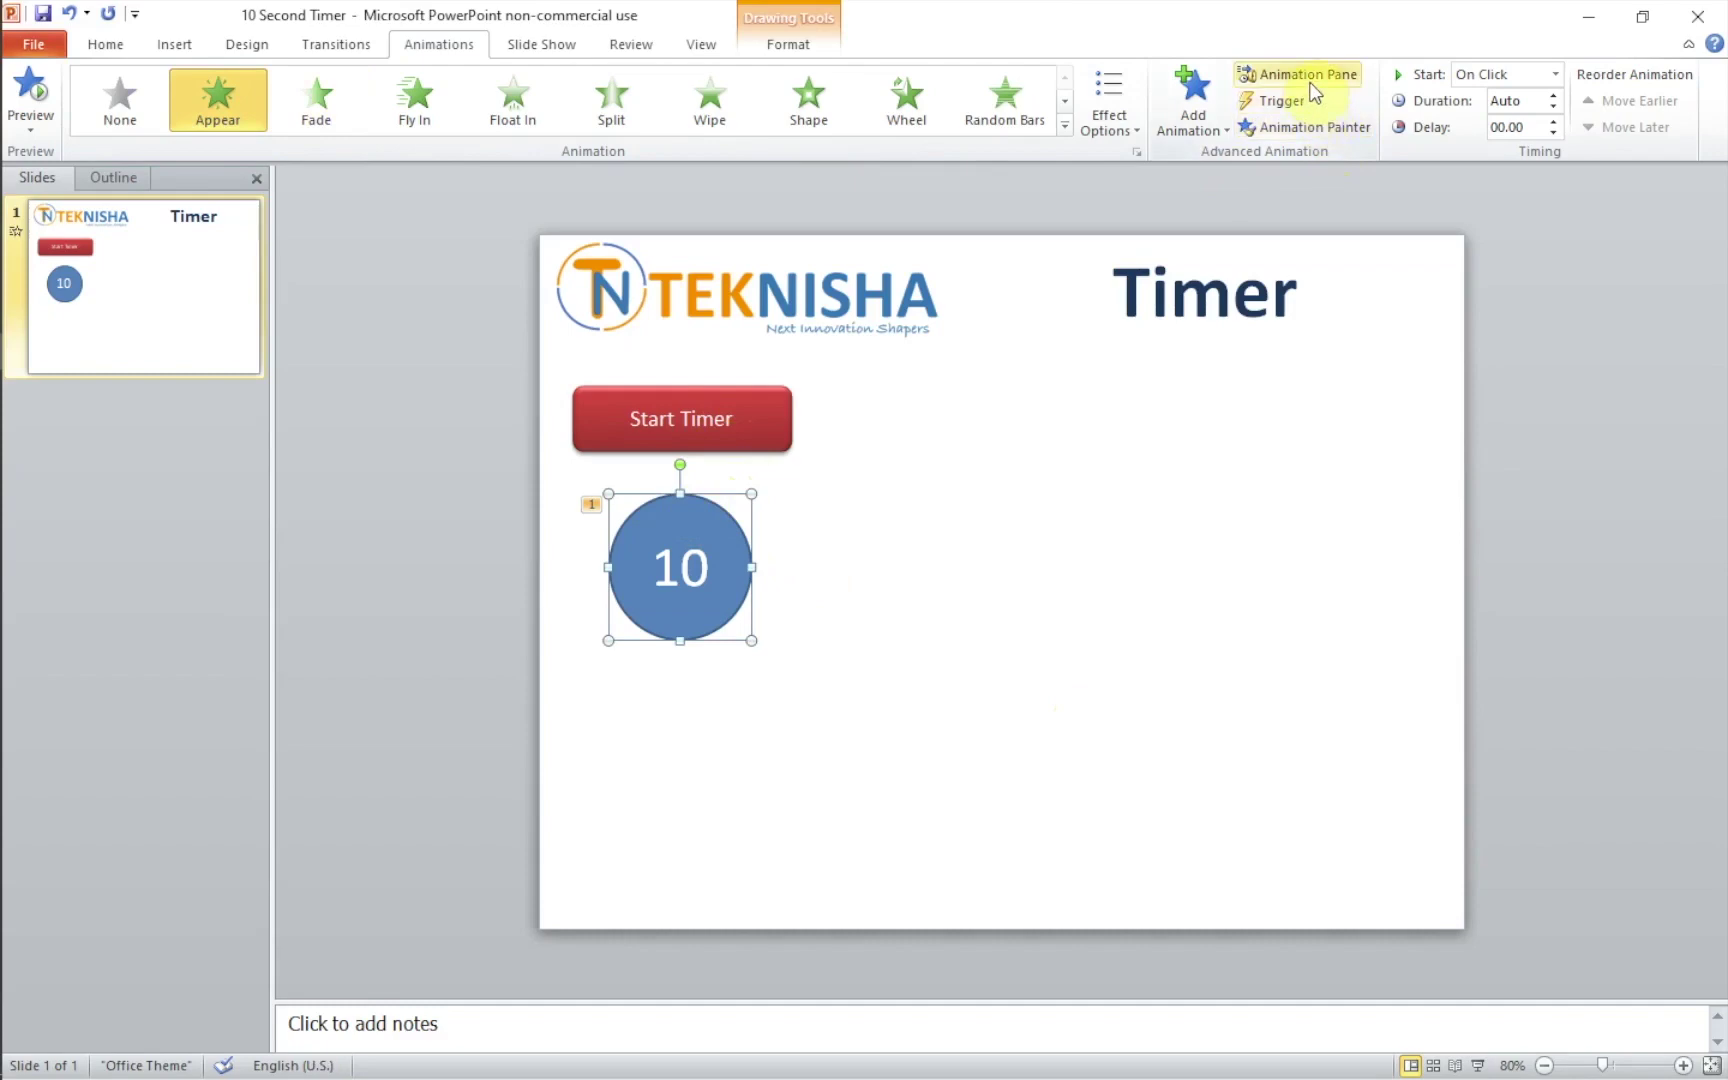
click(1304, 77)
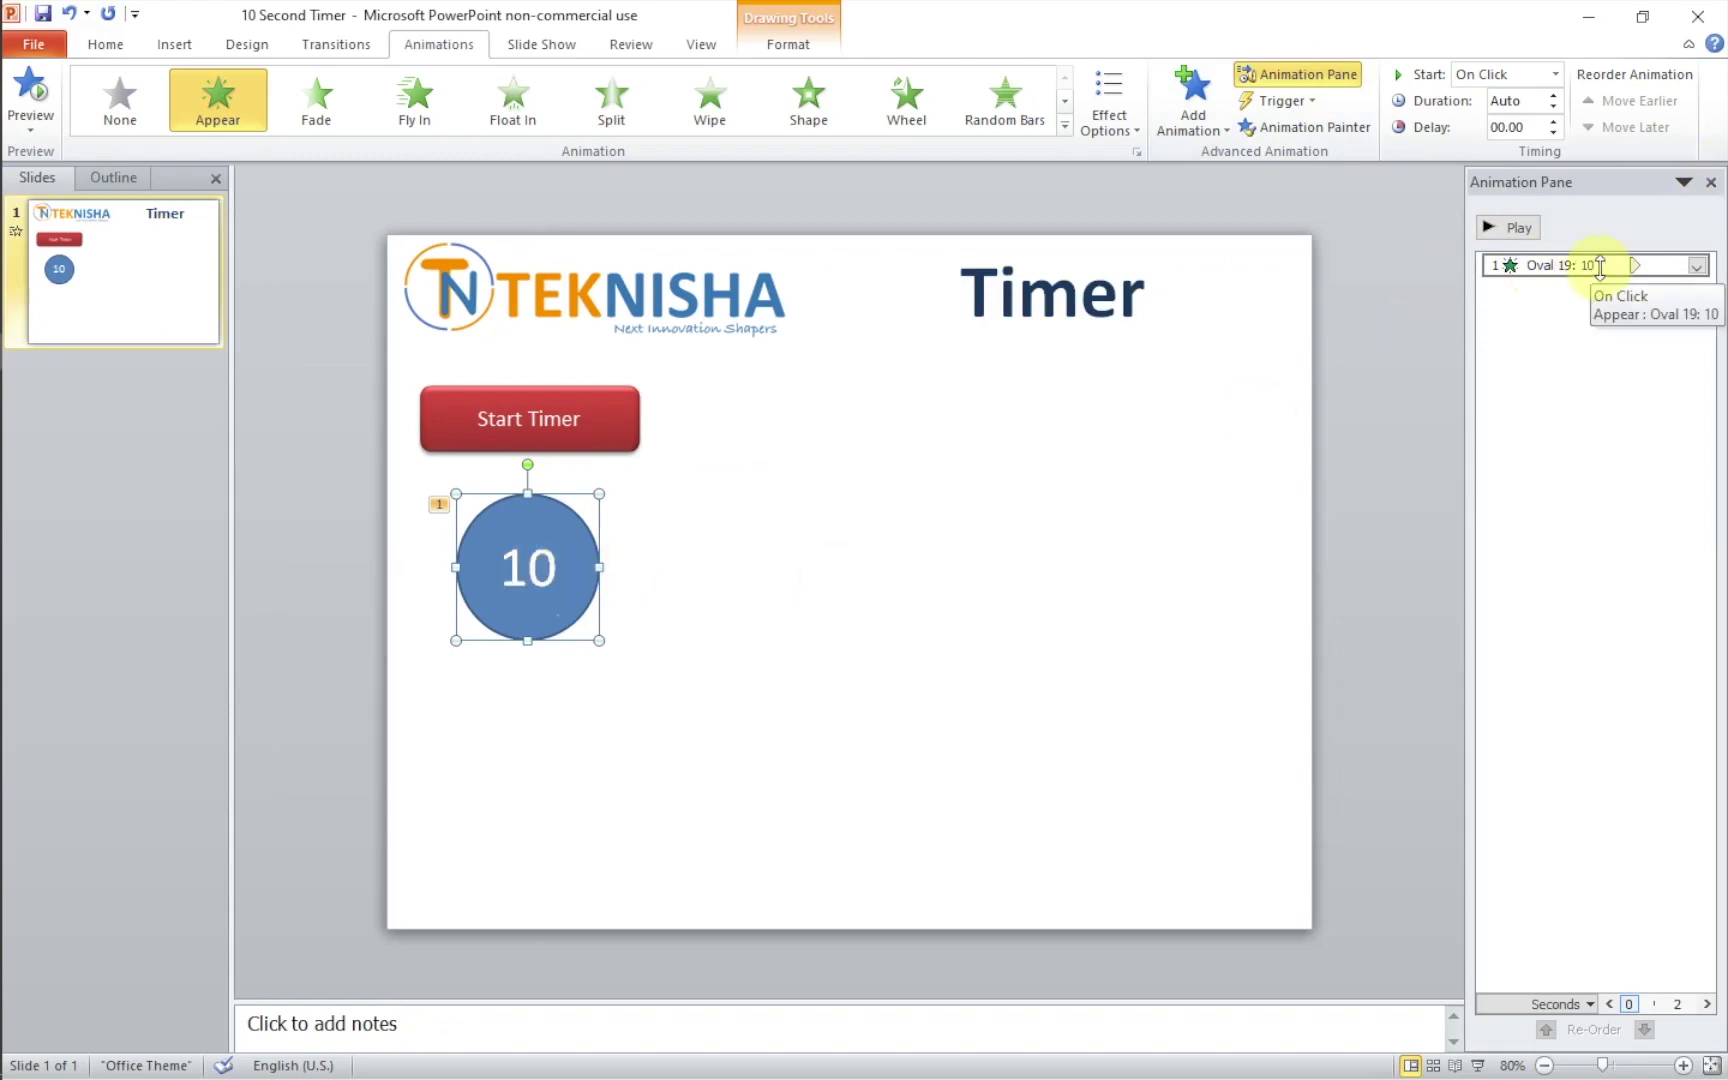
Step: Trigger the 10 circle's Appear on click of Rounded Rectangle 18: Start Timer
click(1698, 266)
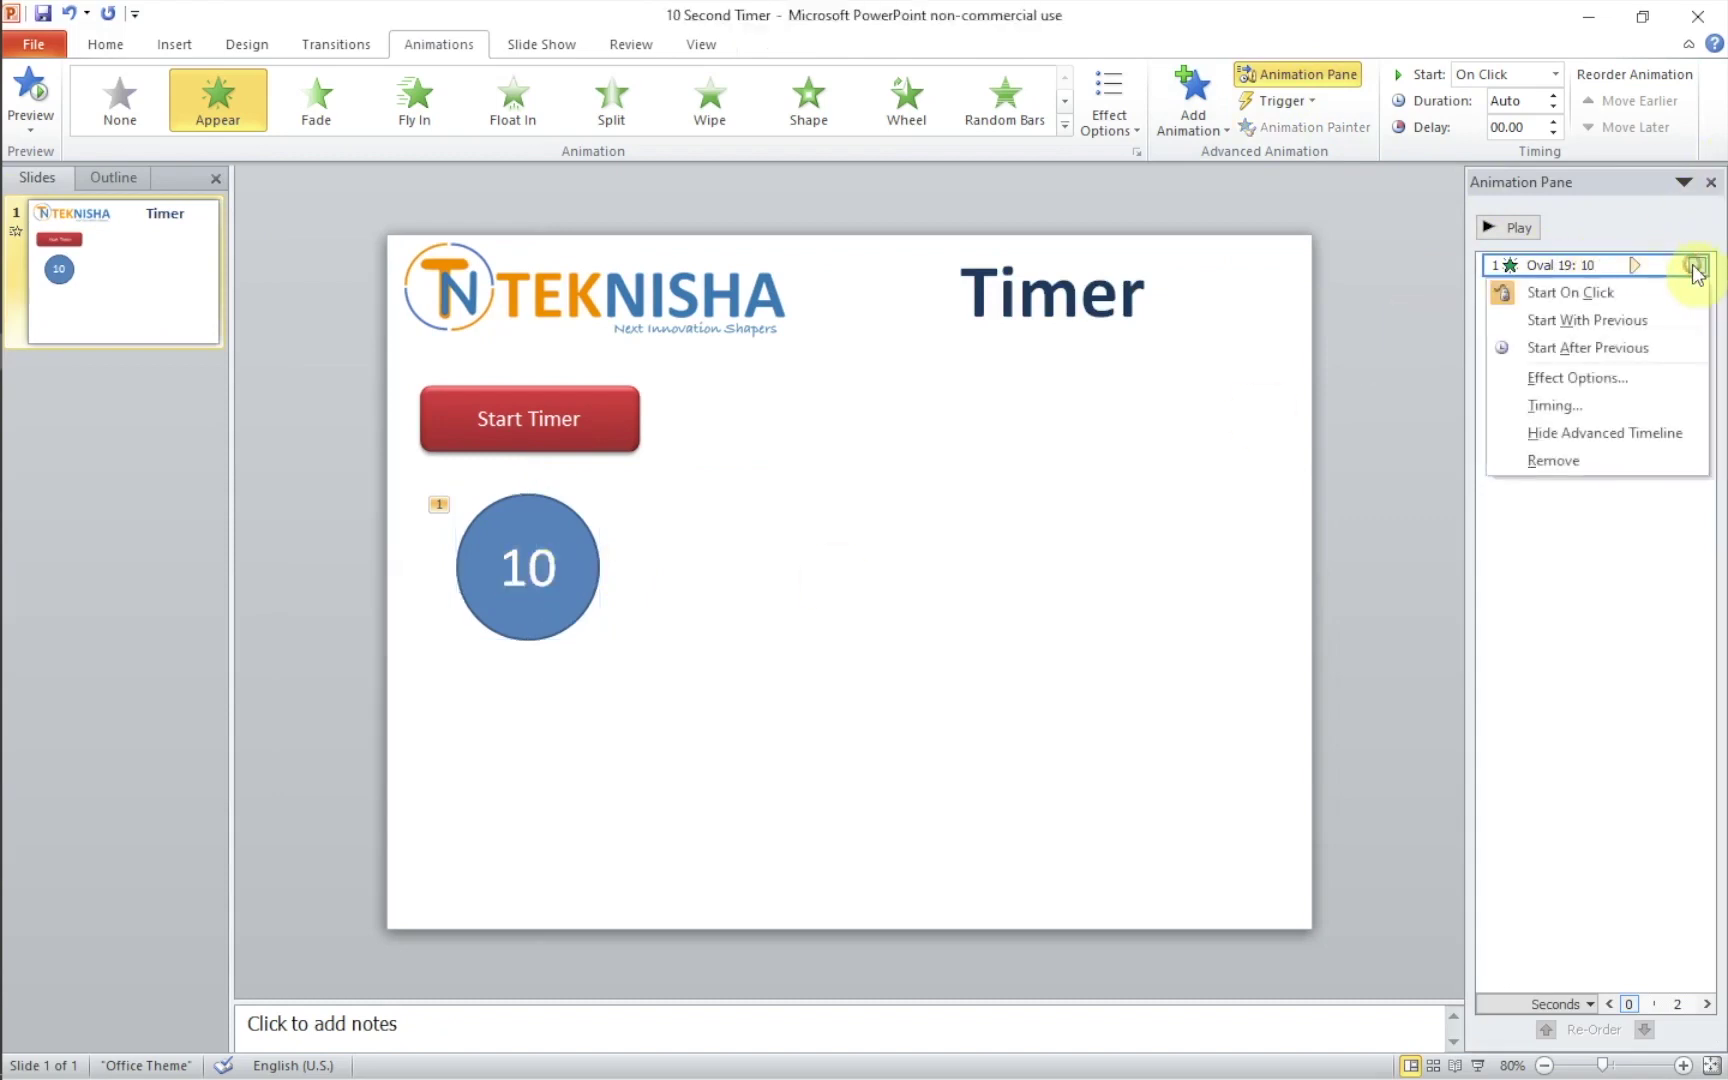
click(1553, 384)
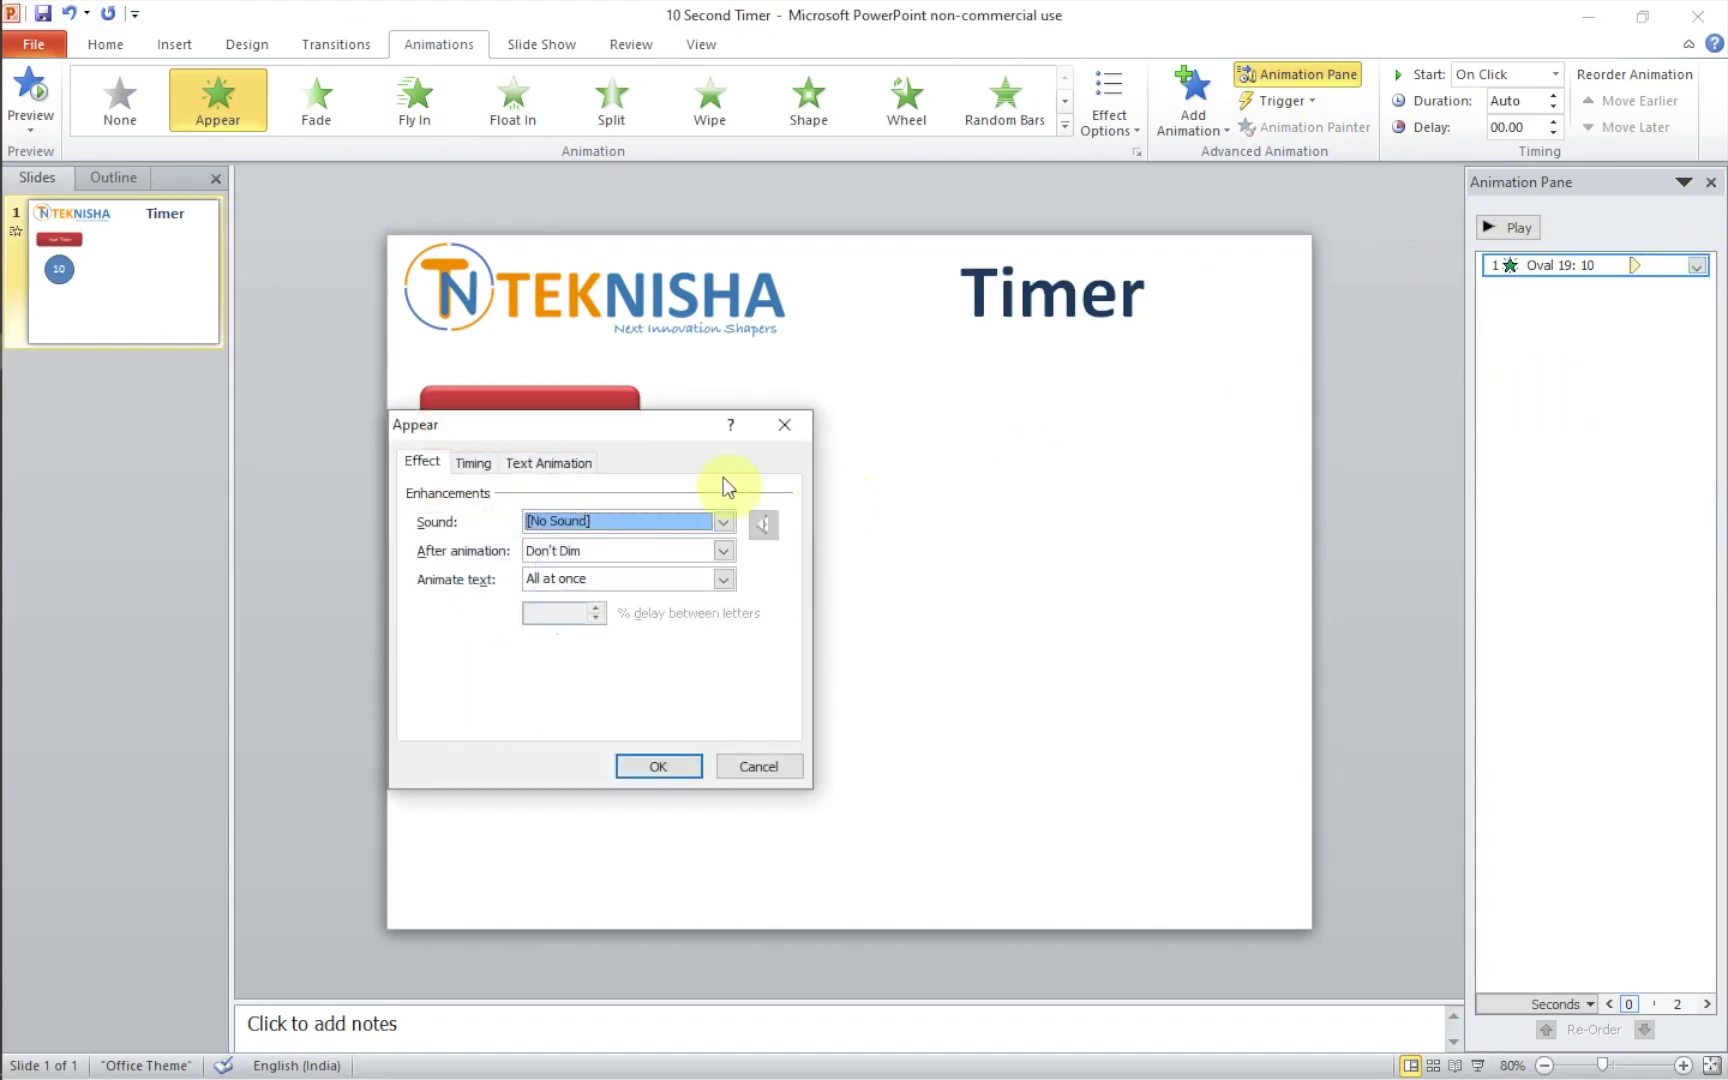
click(471, 463)
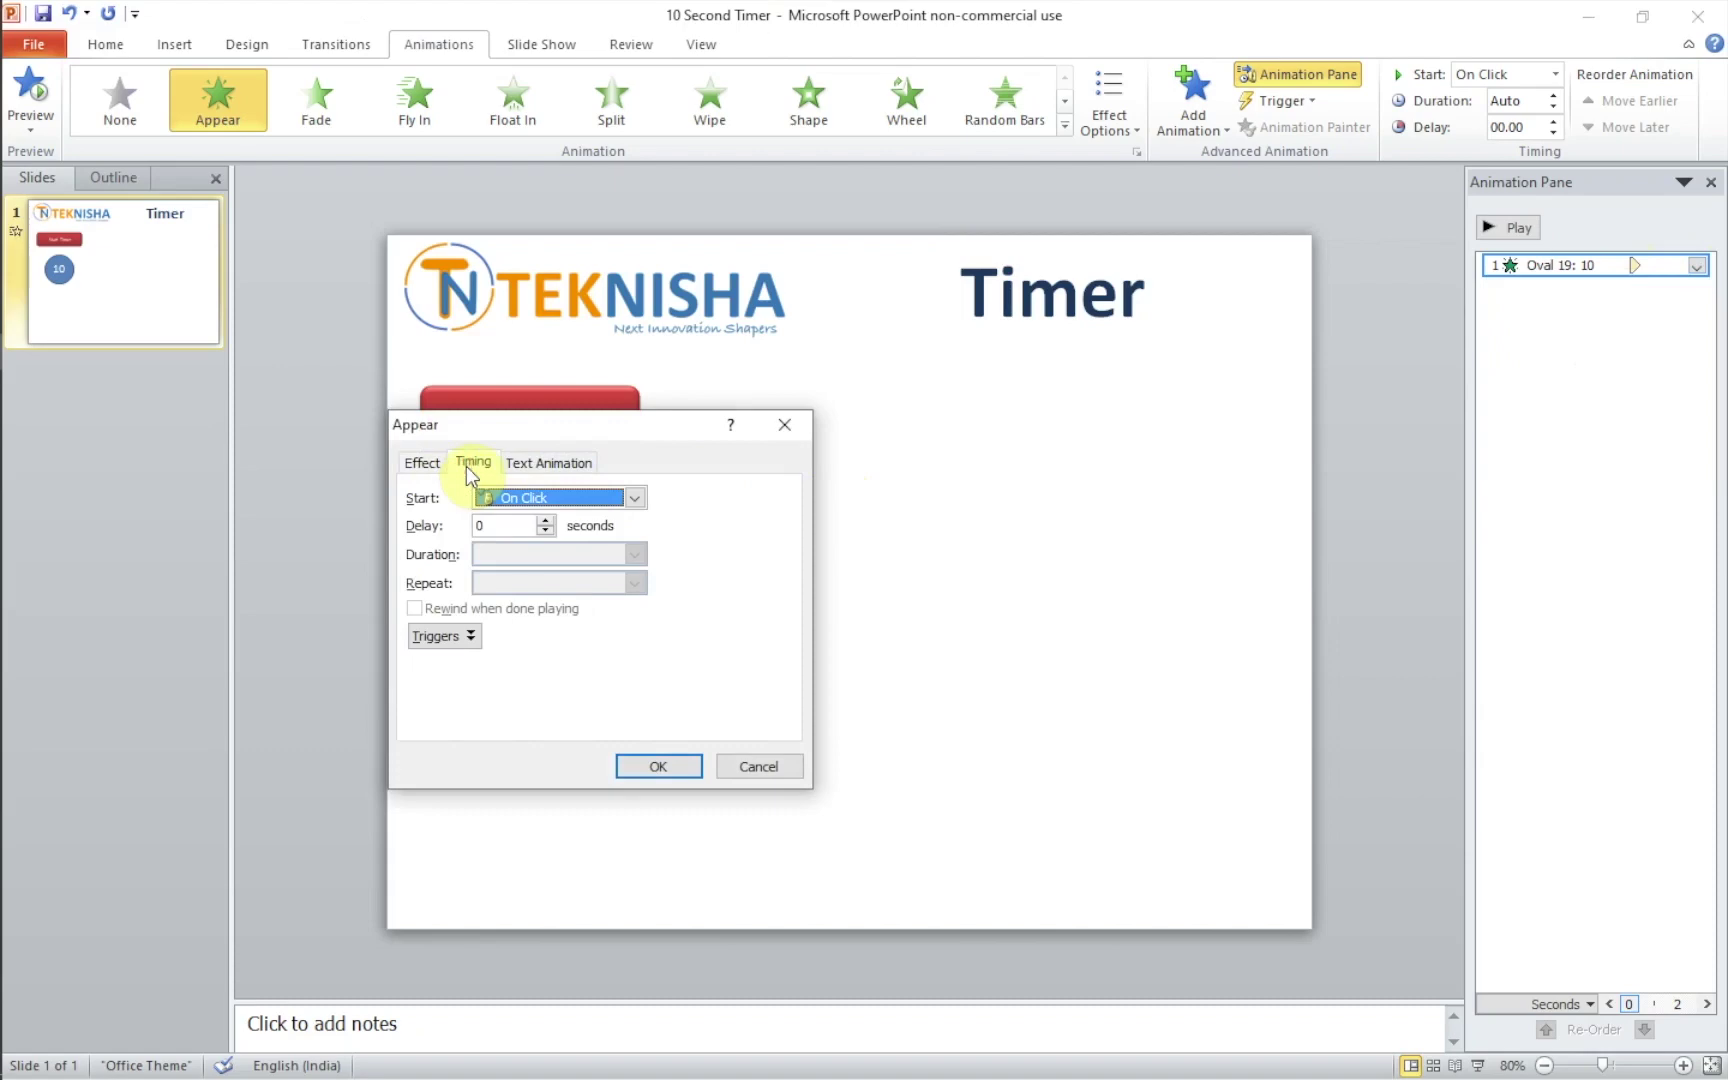
click(463, 637)
click(416, 689)
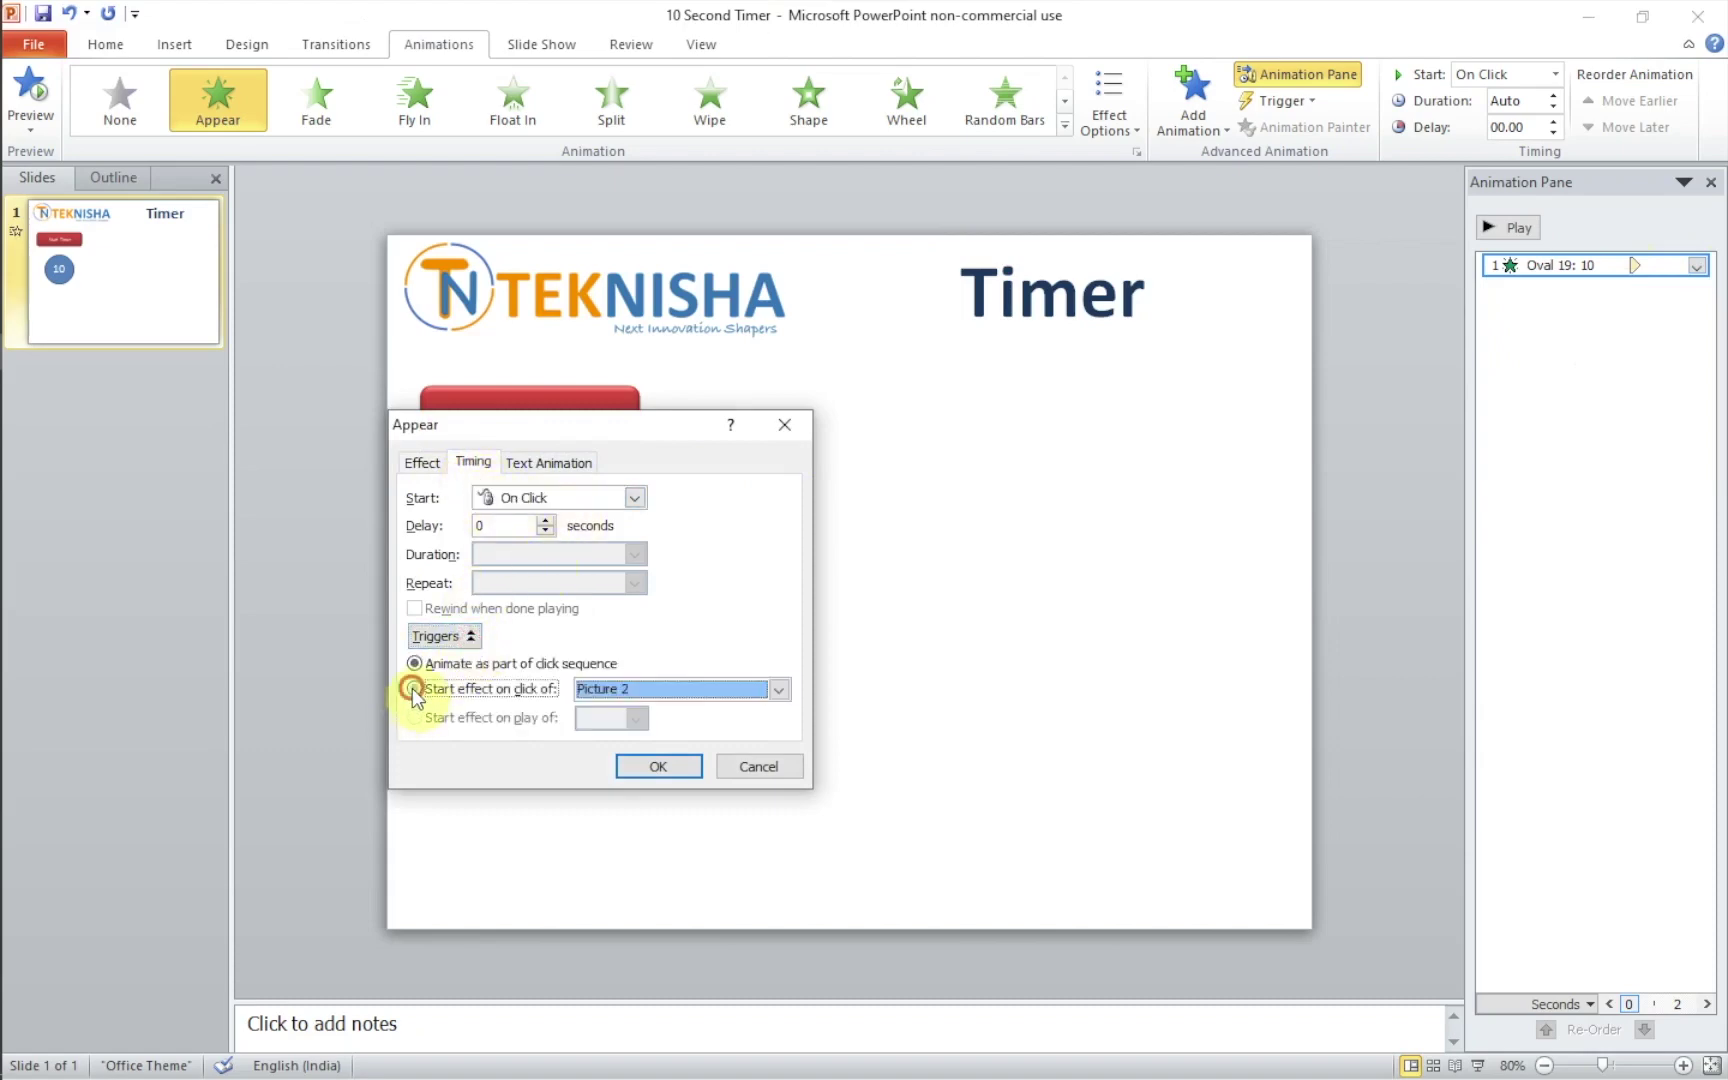
click(780, 690)
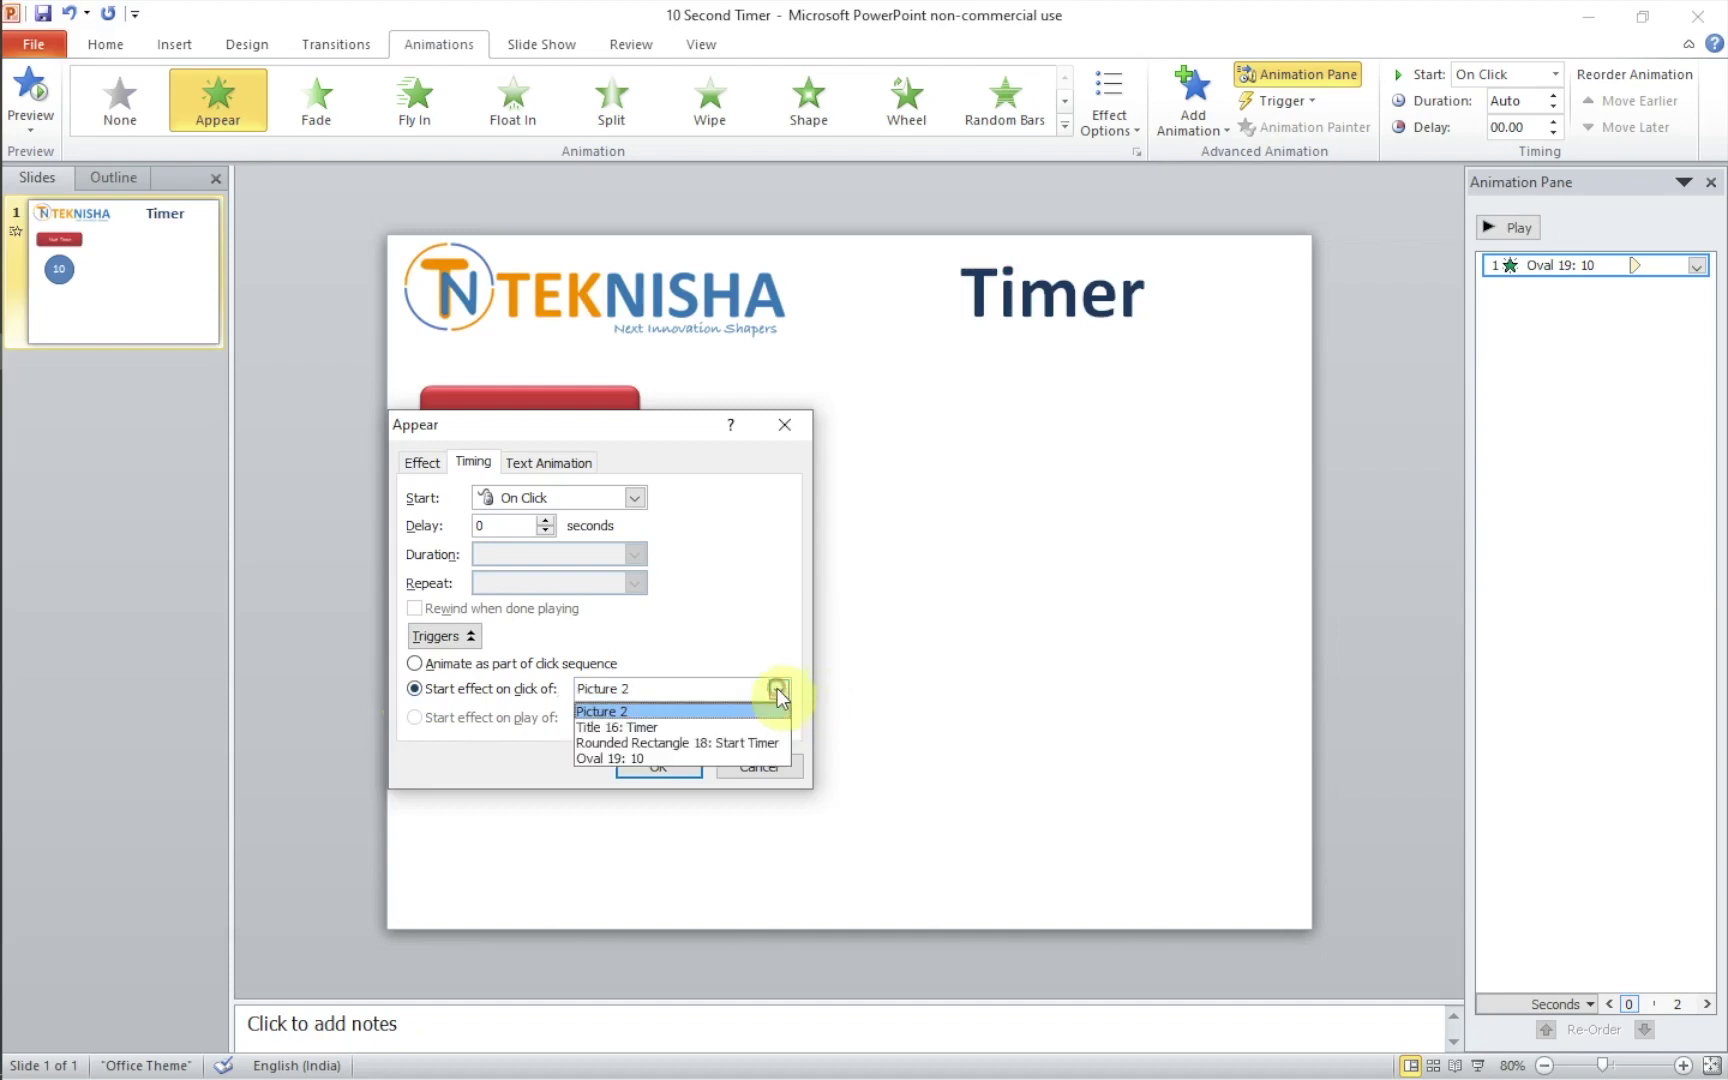
click(665, 742)
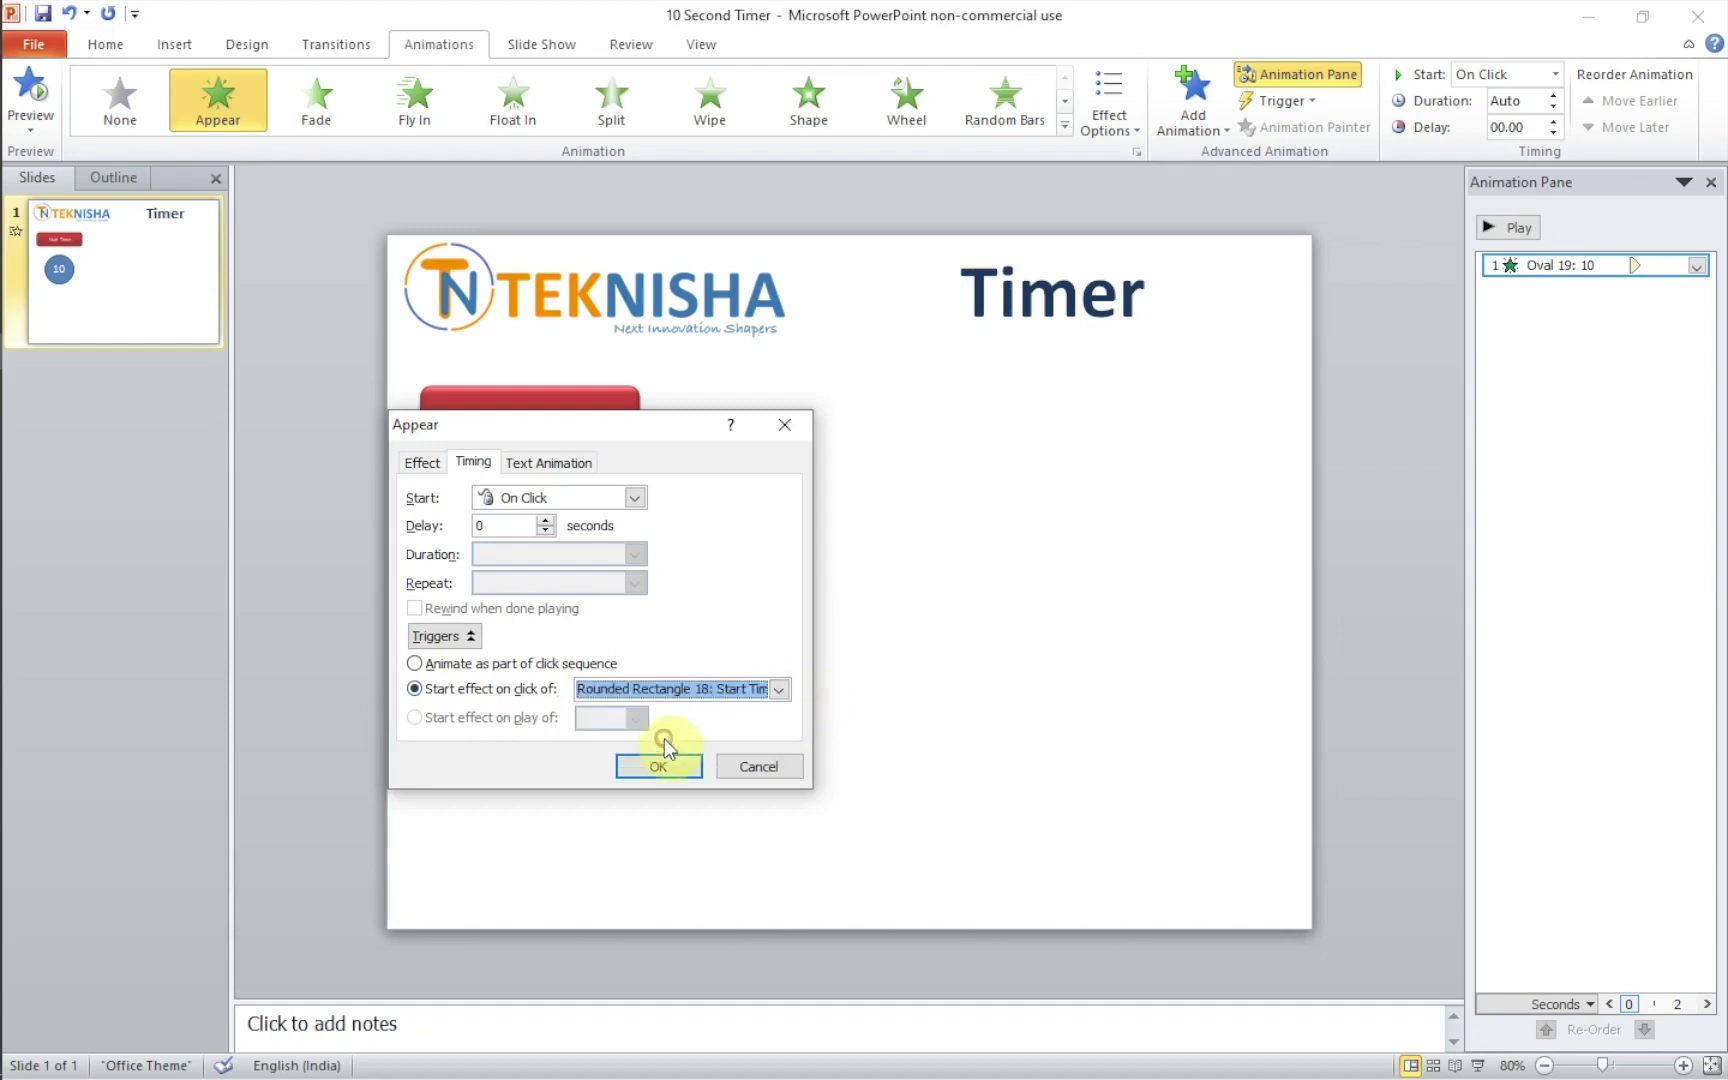
click(645, 765)
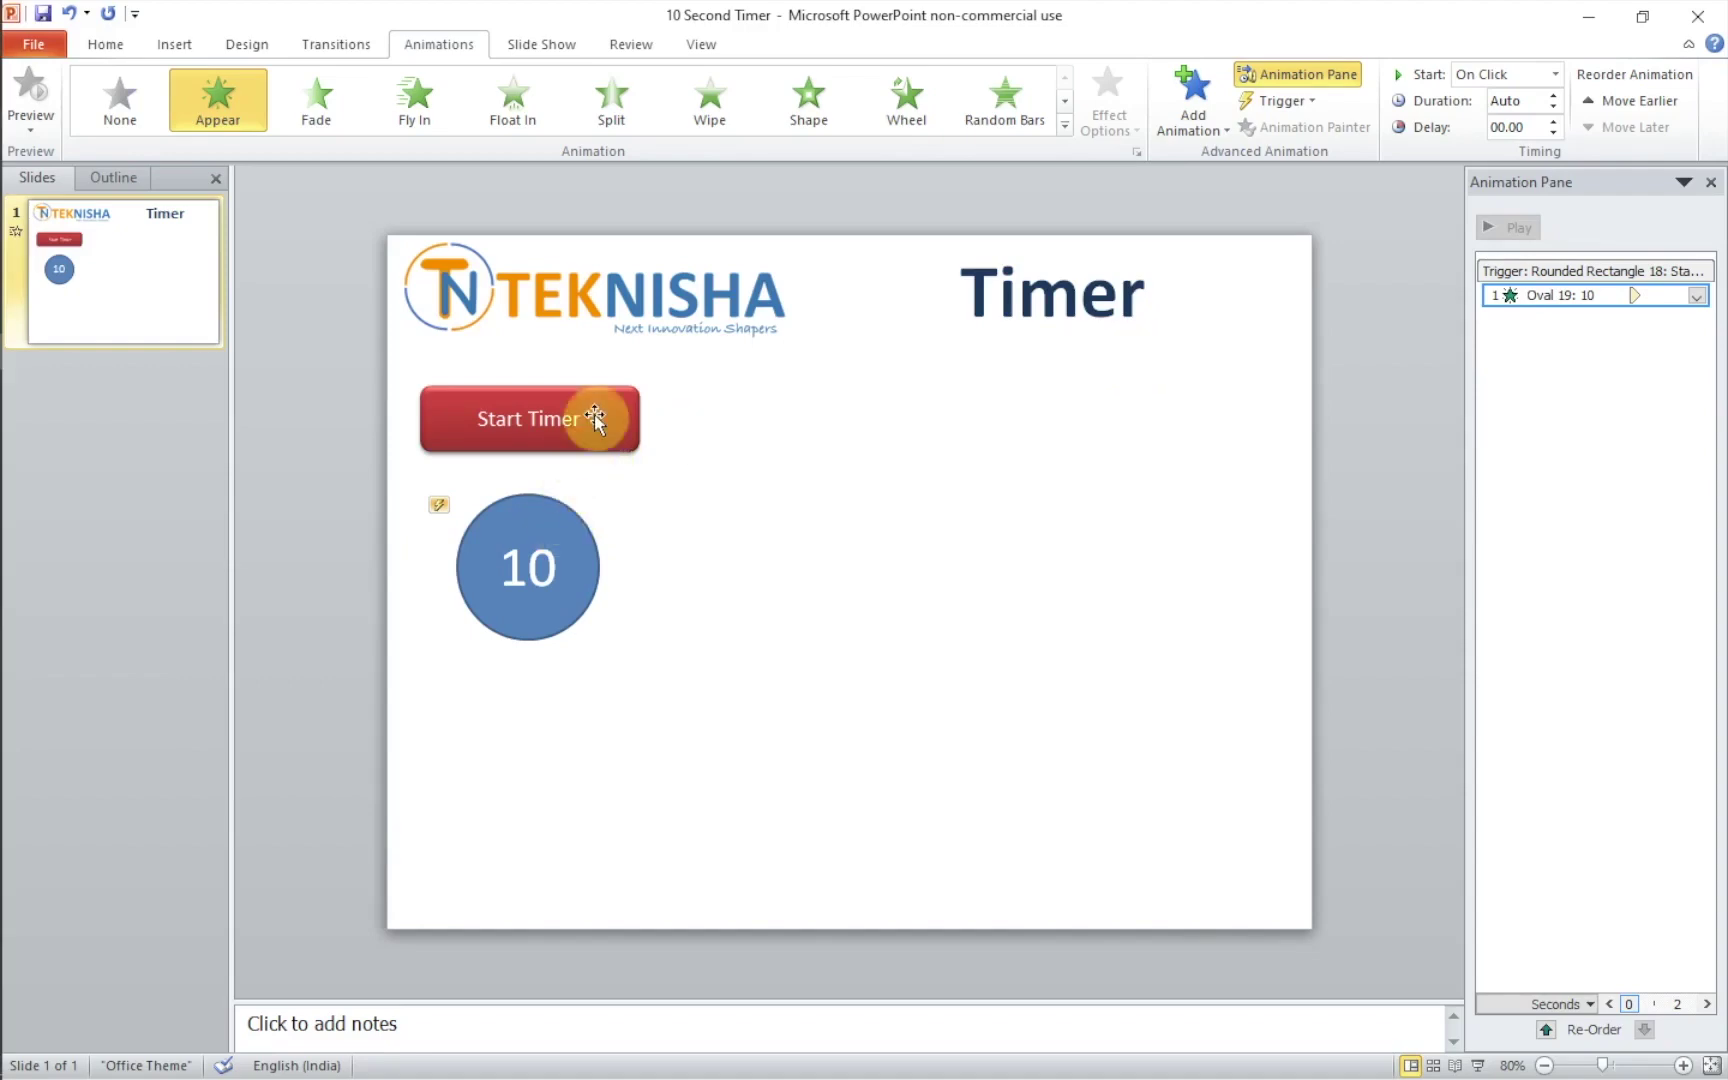
Step: Duplicate the 10 circle to its right and renumber the copy 9
click(549, 509)
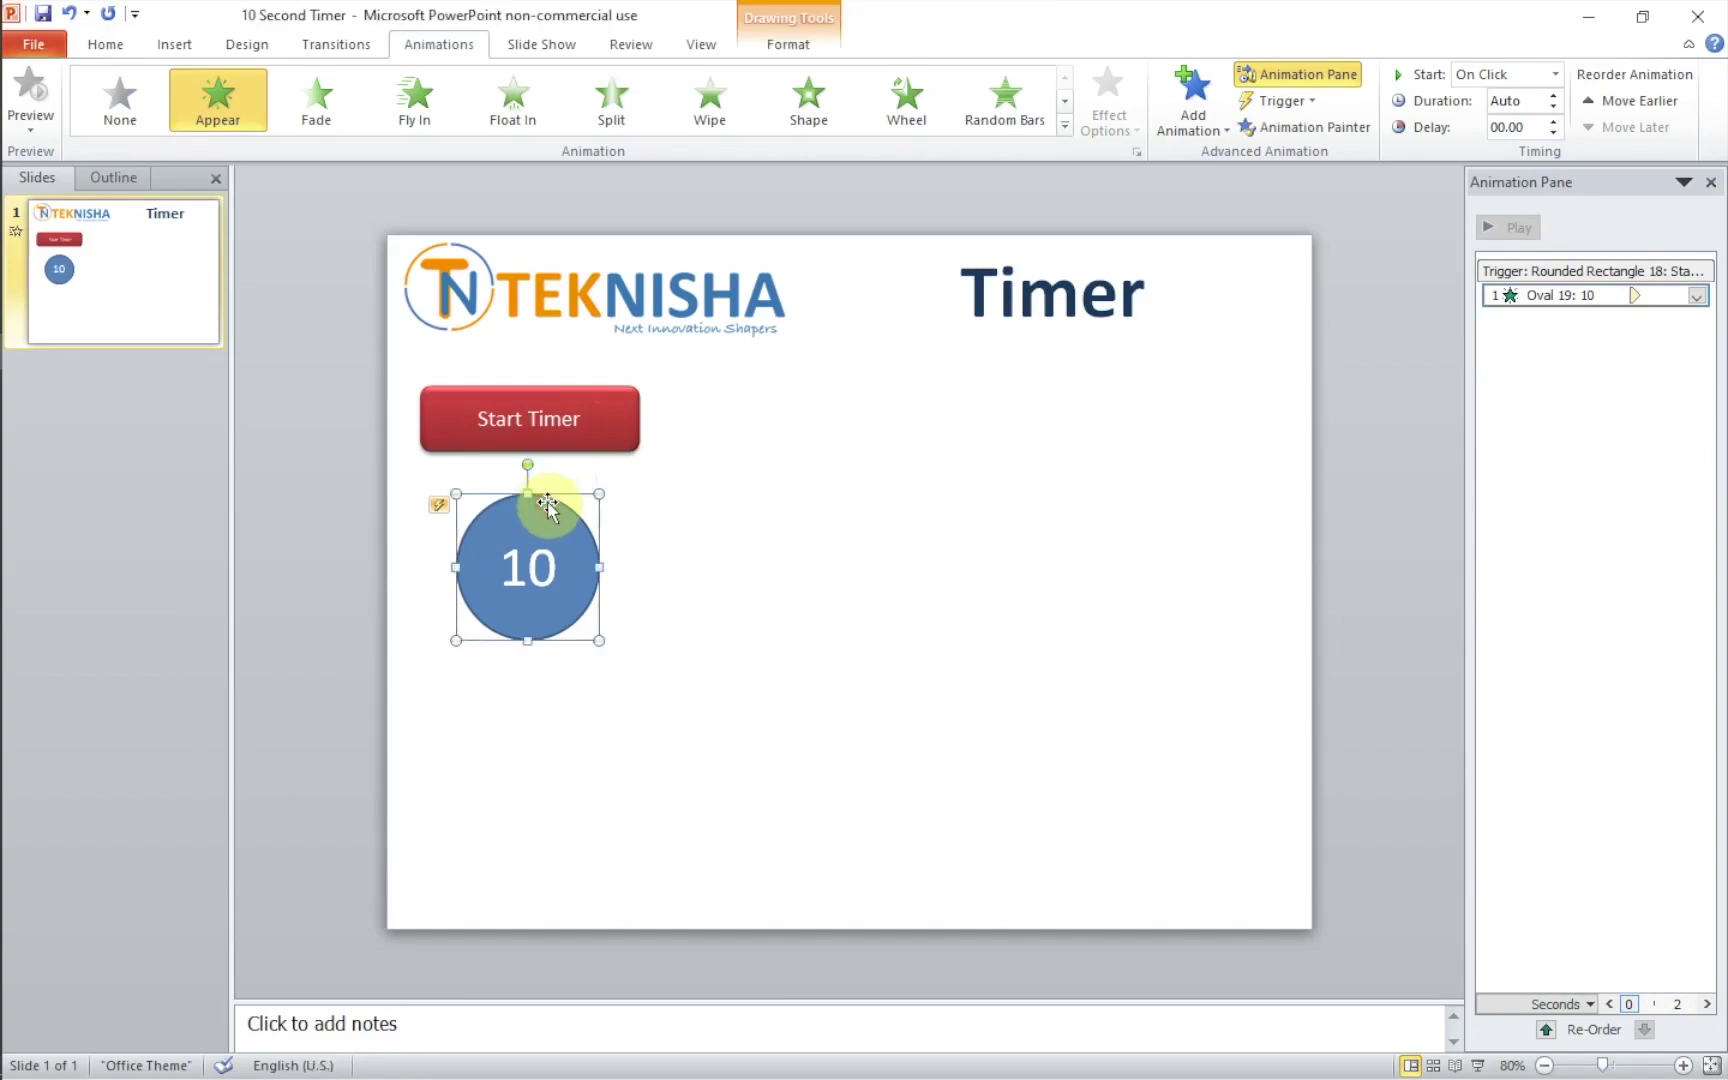
click(789, 592)
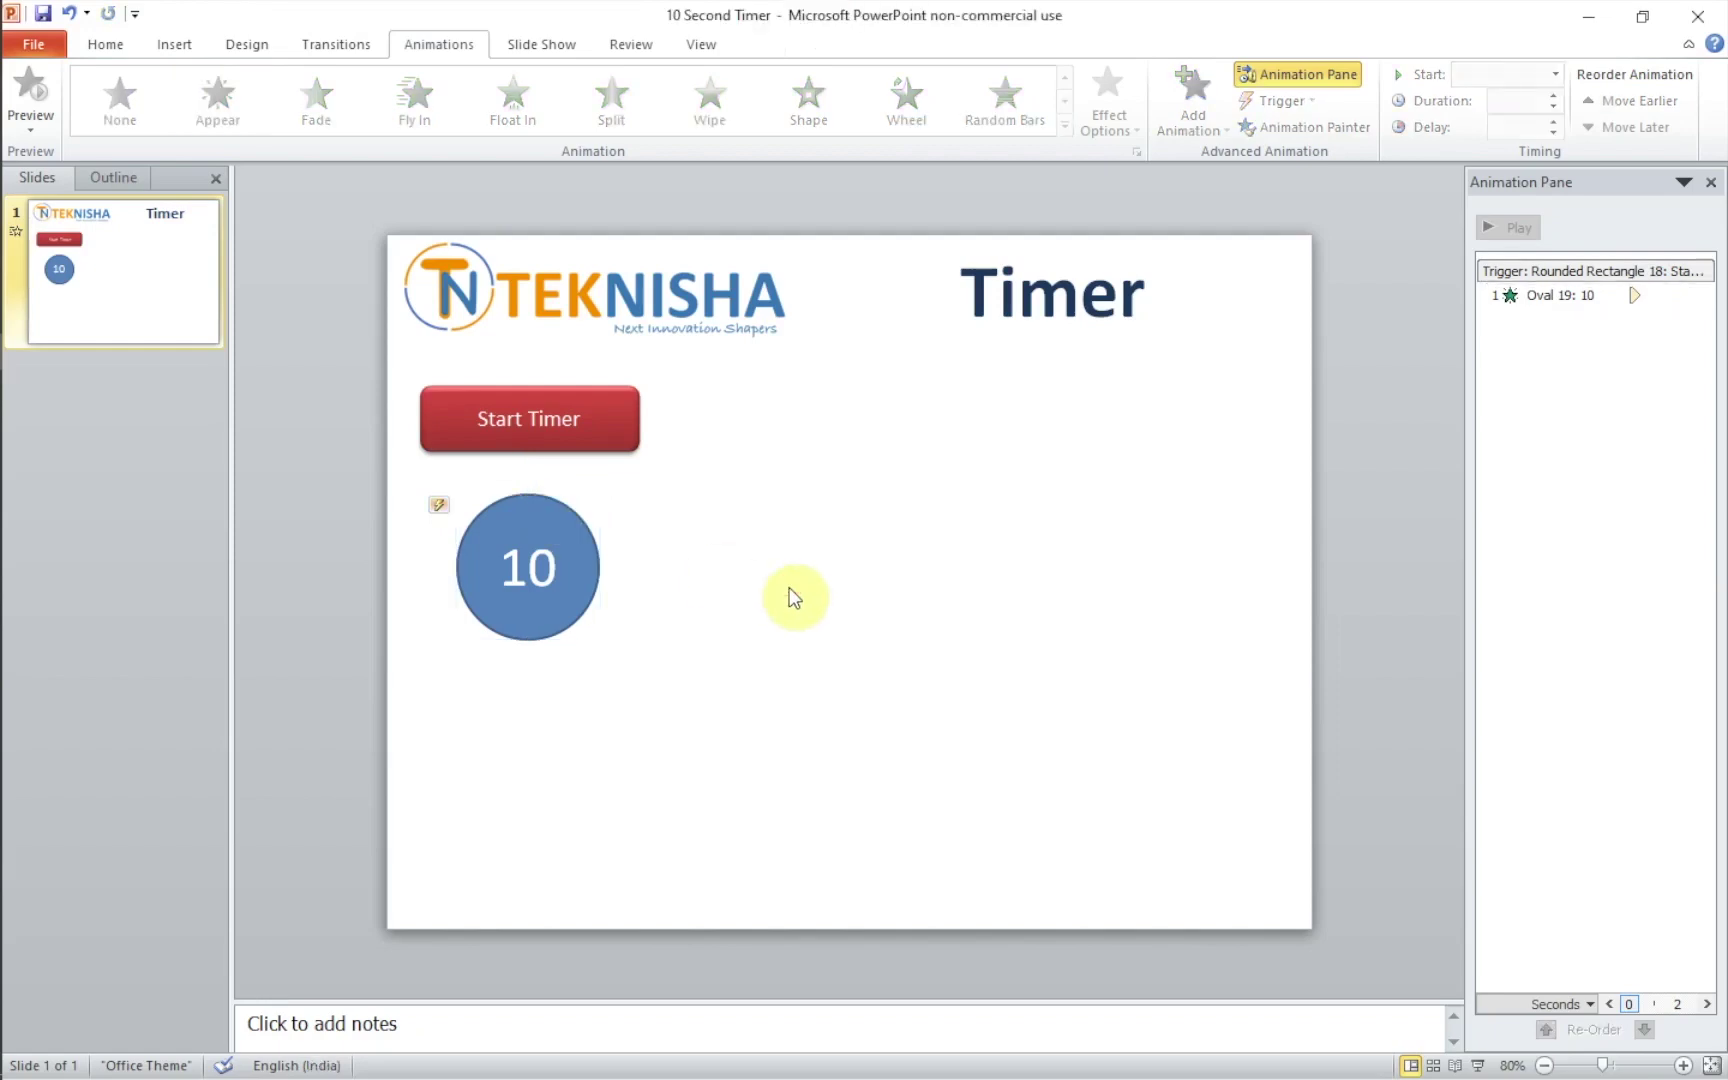
key(ctrl+v)
drag(563, 532, 715, 515)
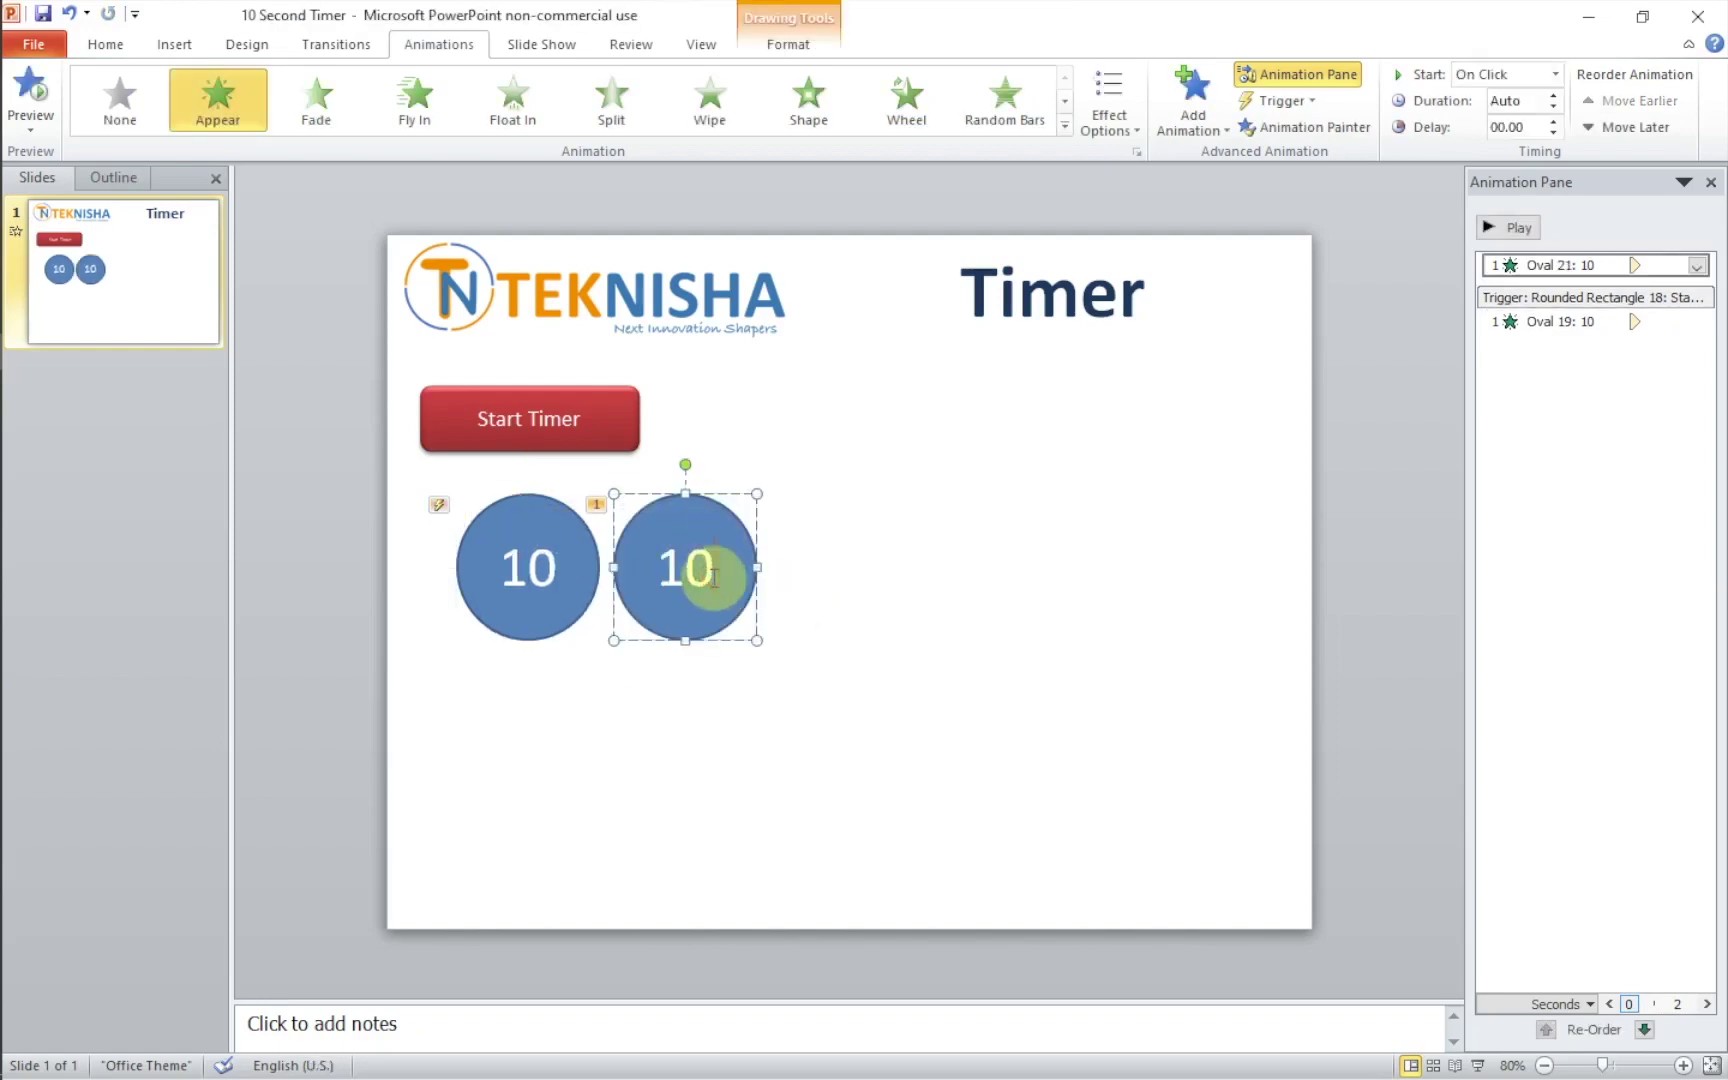
key(BackSpace)
key(BackSpace)
text(9)
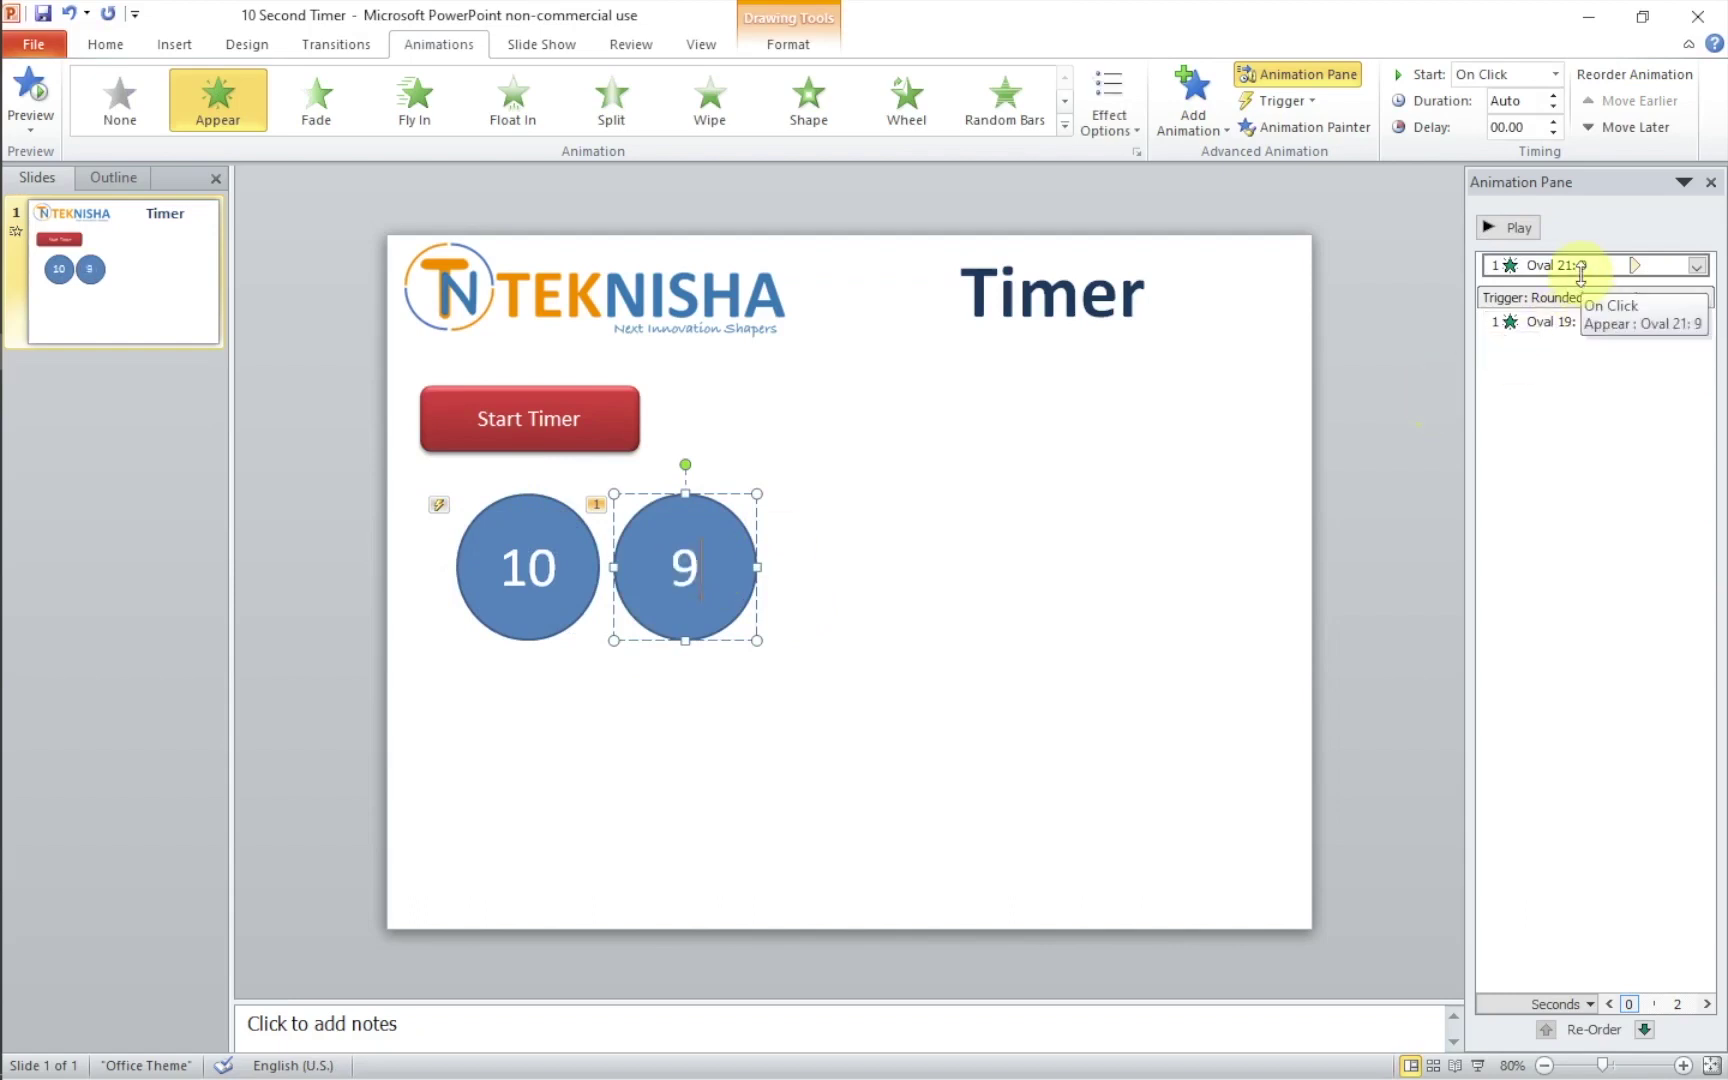
Step: Move Oval 21's Appear entry under the Start Timer trigger in the Animation Pane
click(1572, 265)
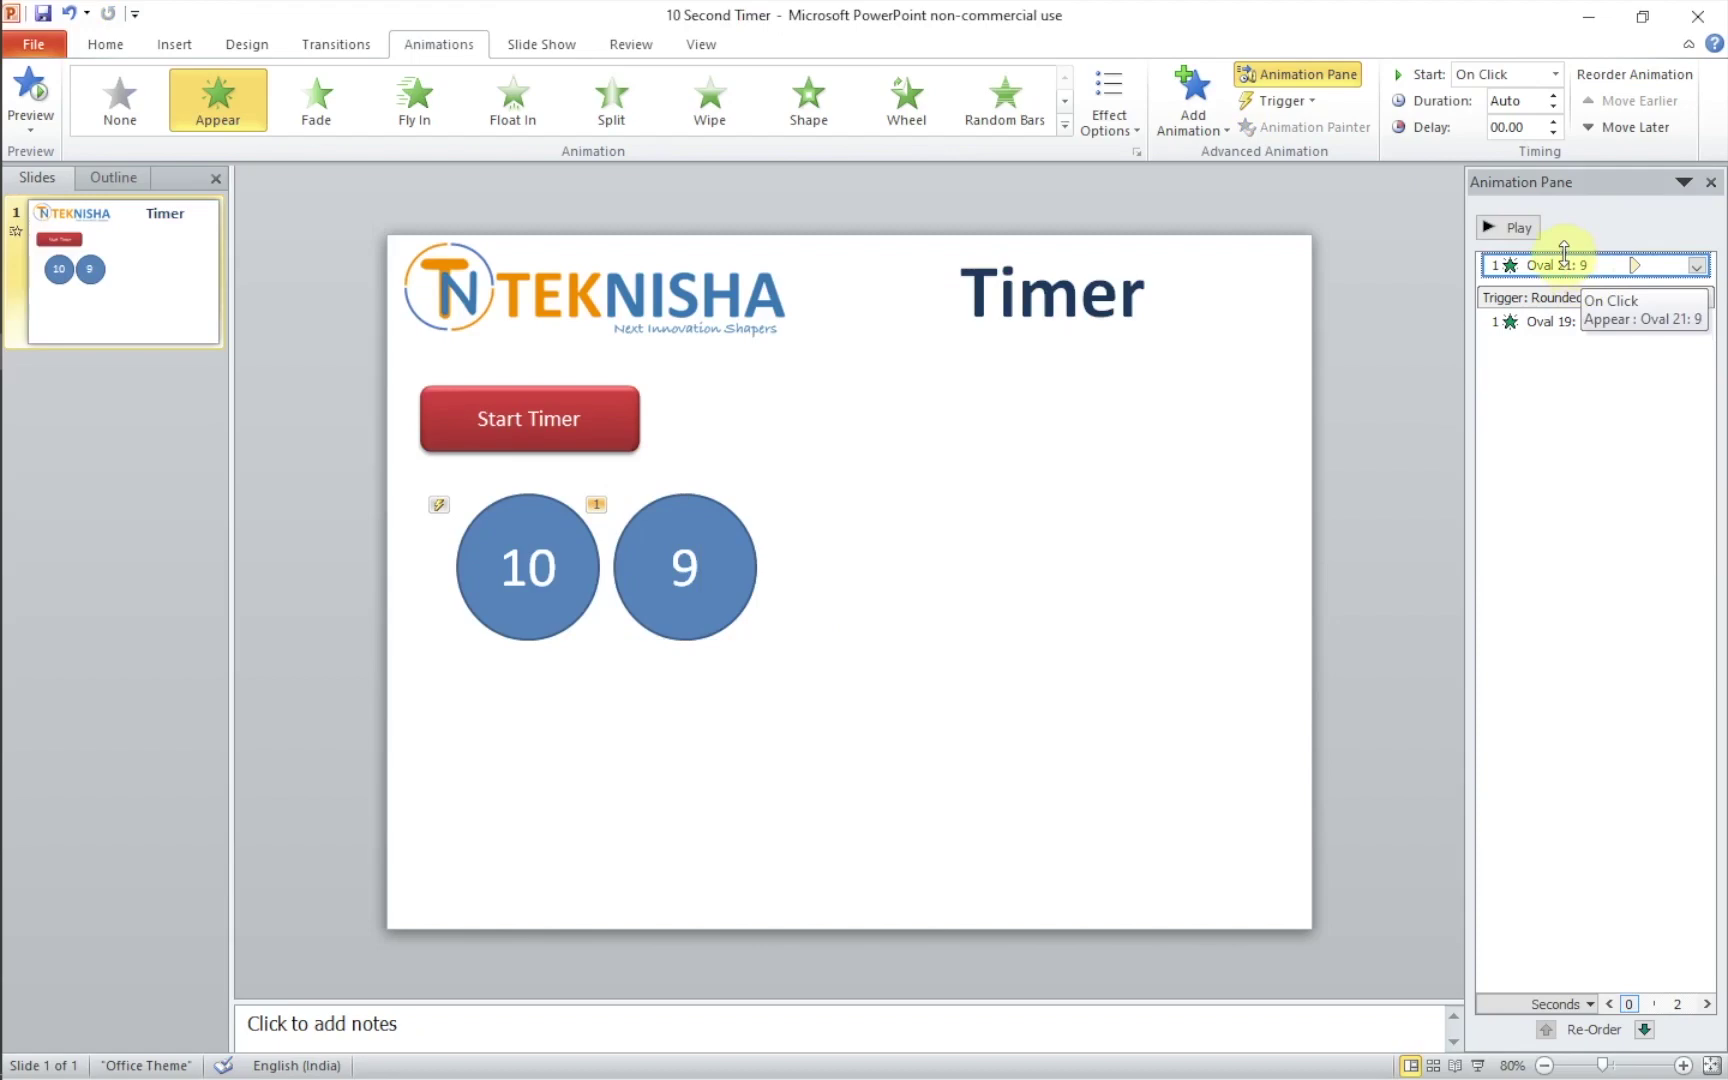
drag(1565, 257, 1561, 346)
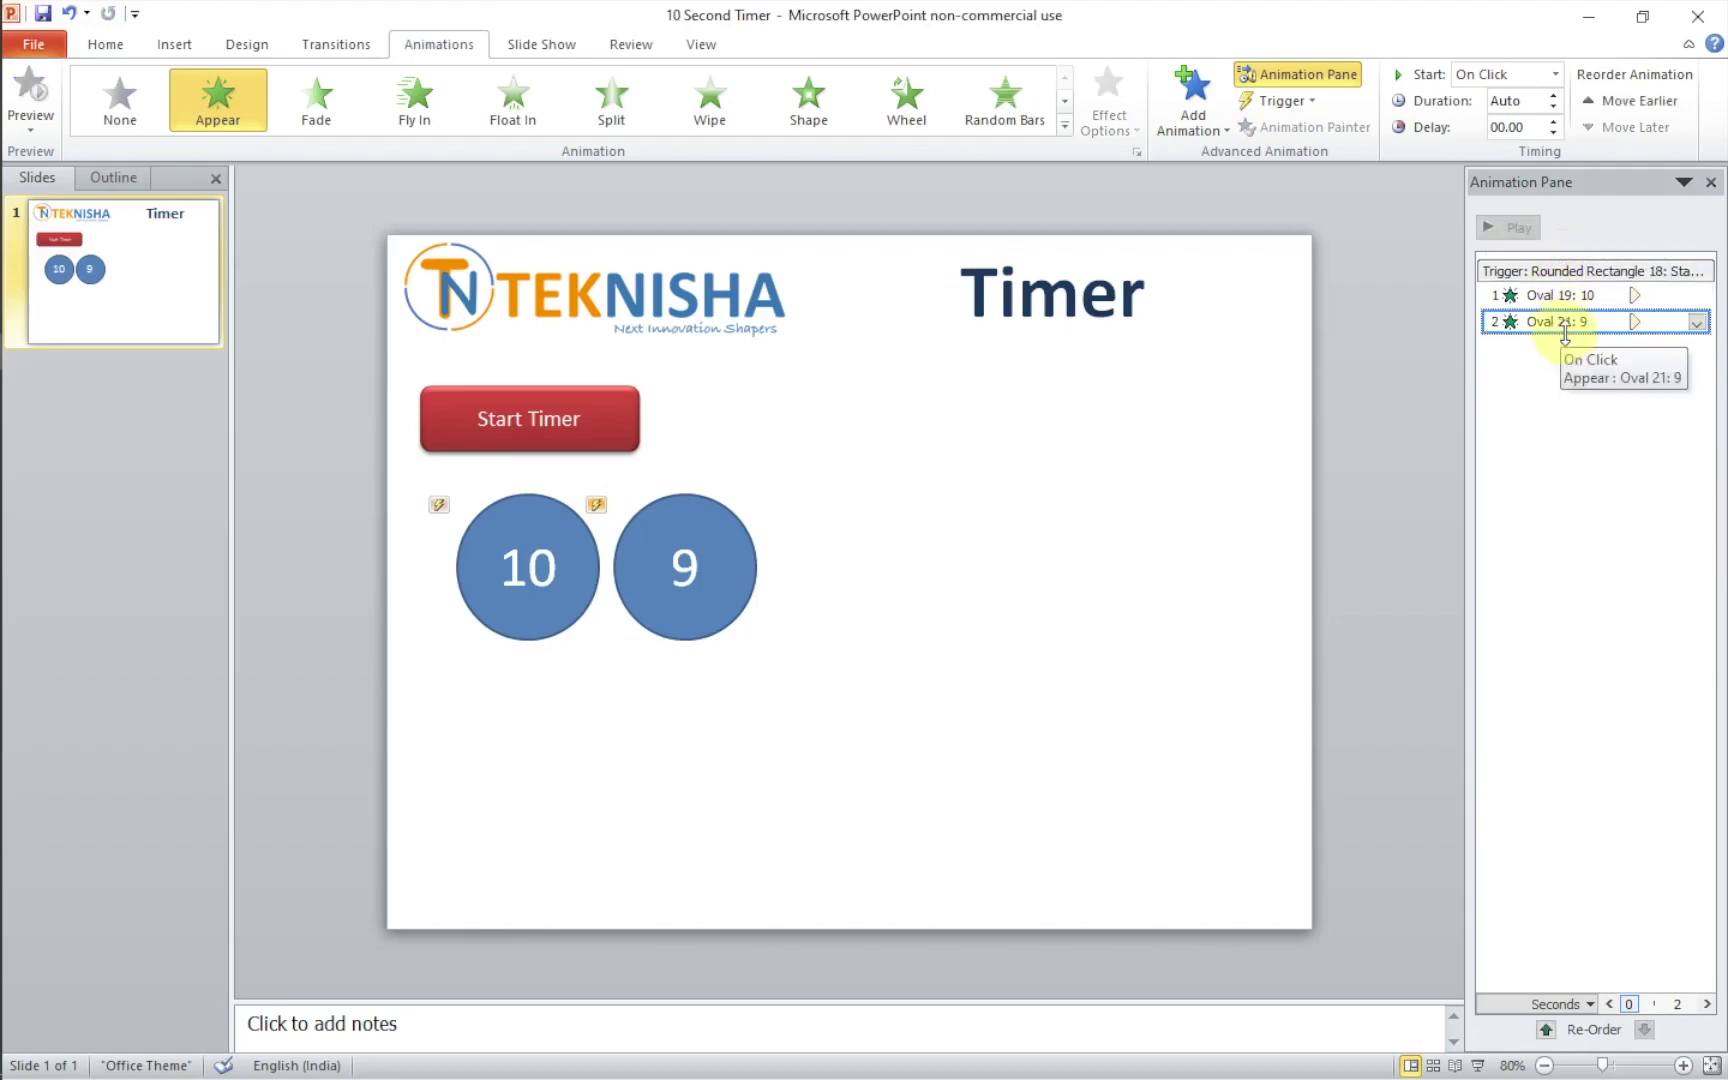
click(1695, 324)
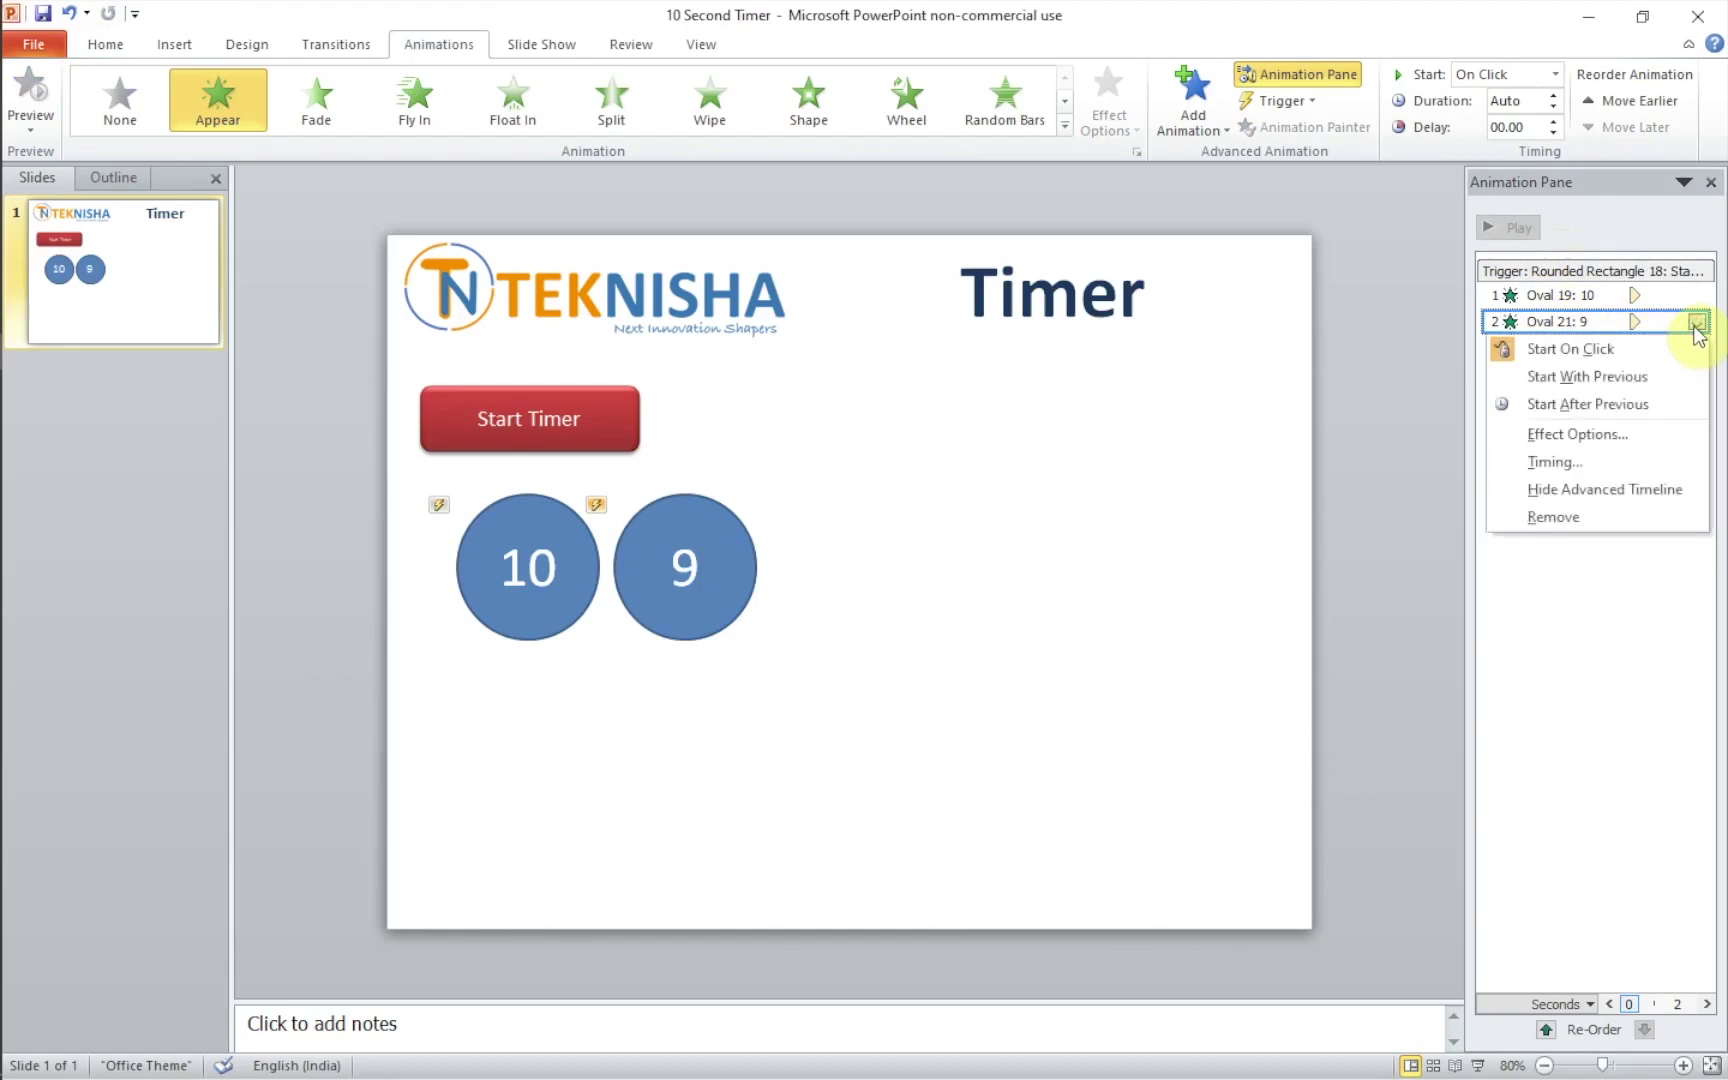
Step: Set the 9 circle to Start After Previous with a 1-second delay
click(1577, 406)
click(1698, 324)
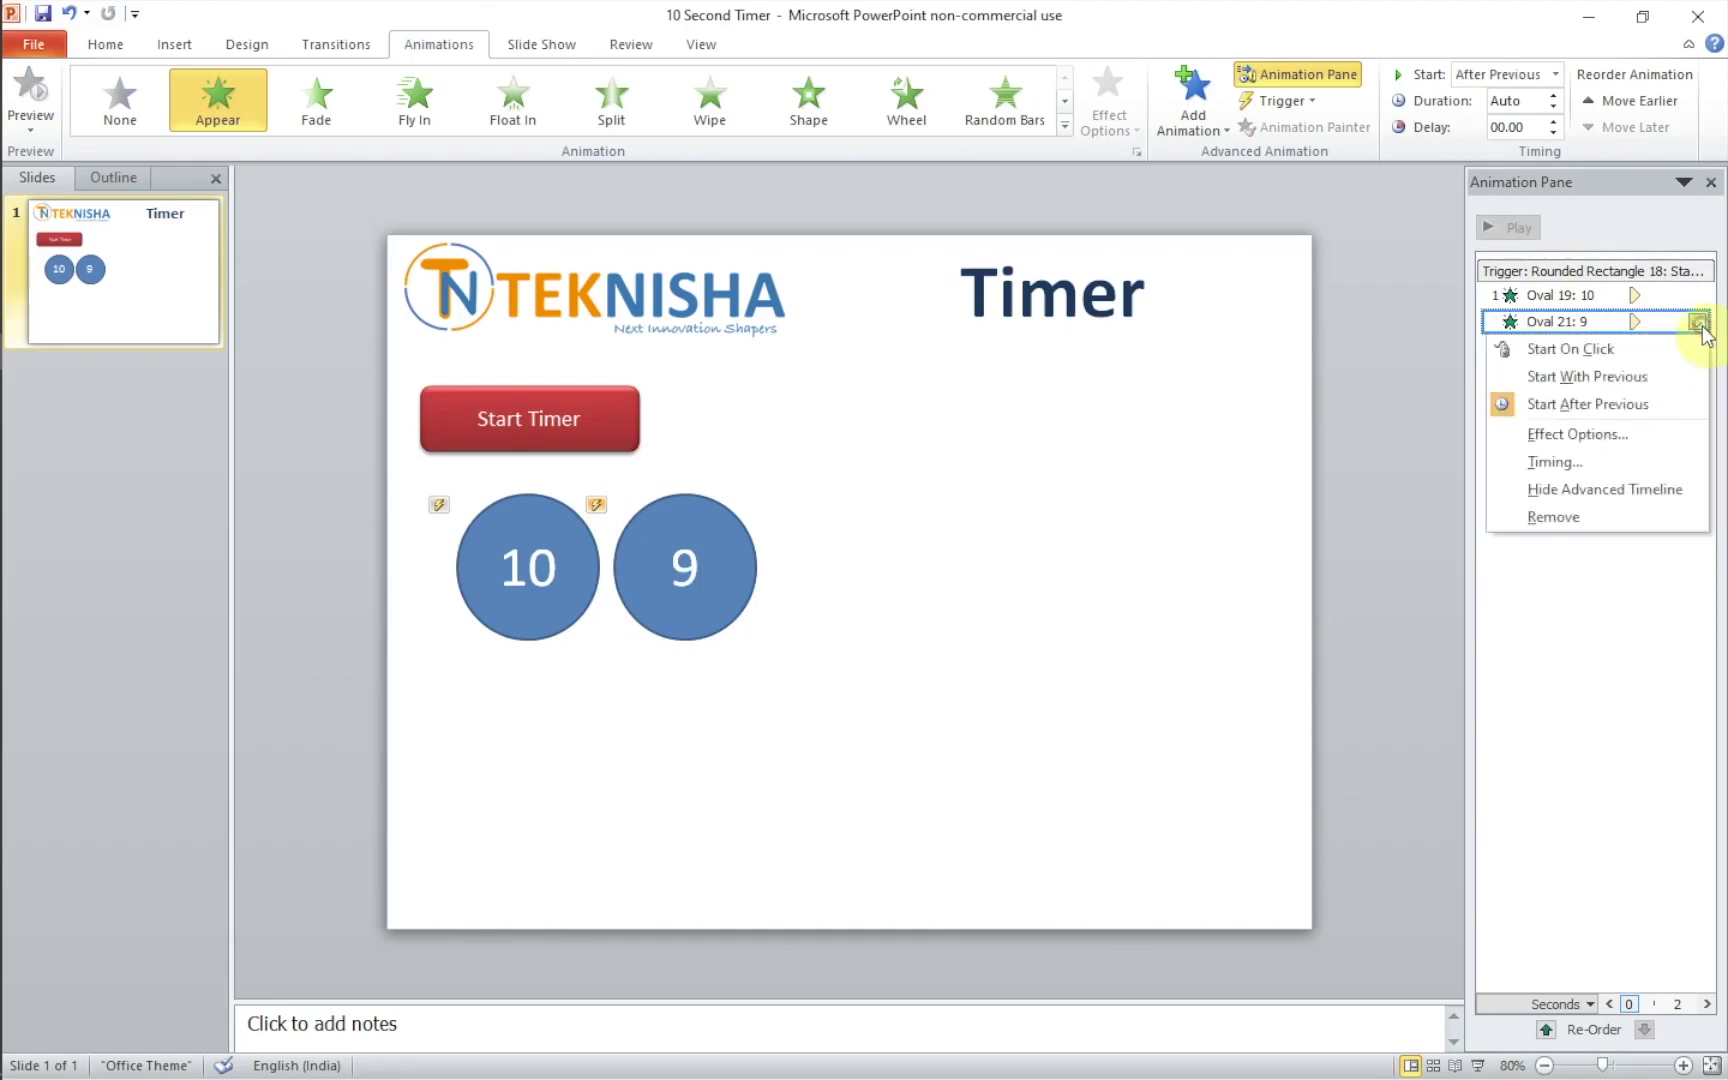
click(1566, 457)
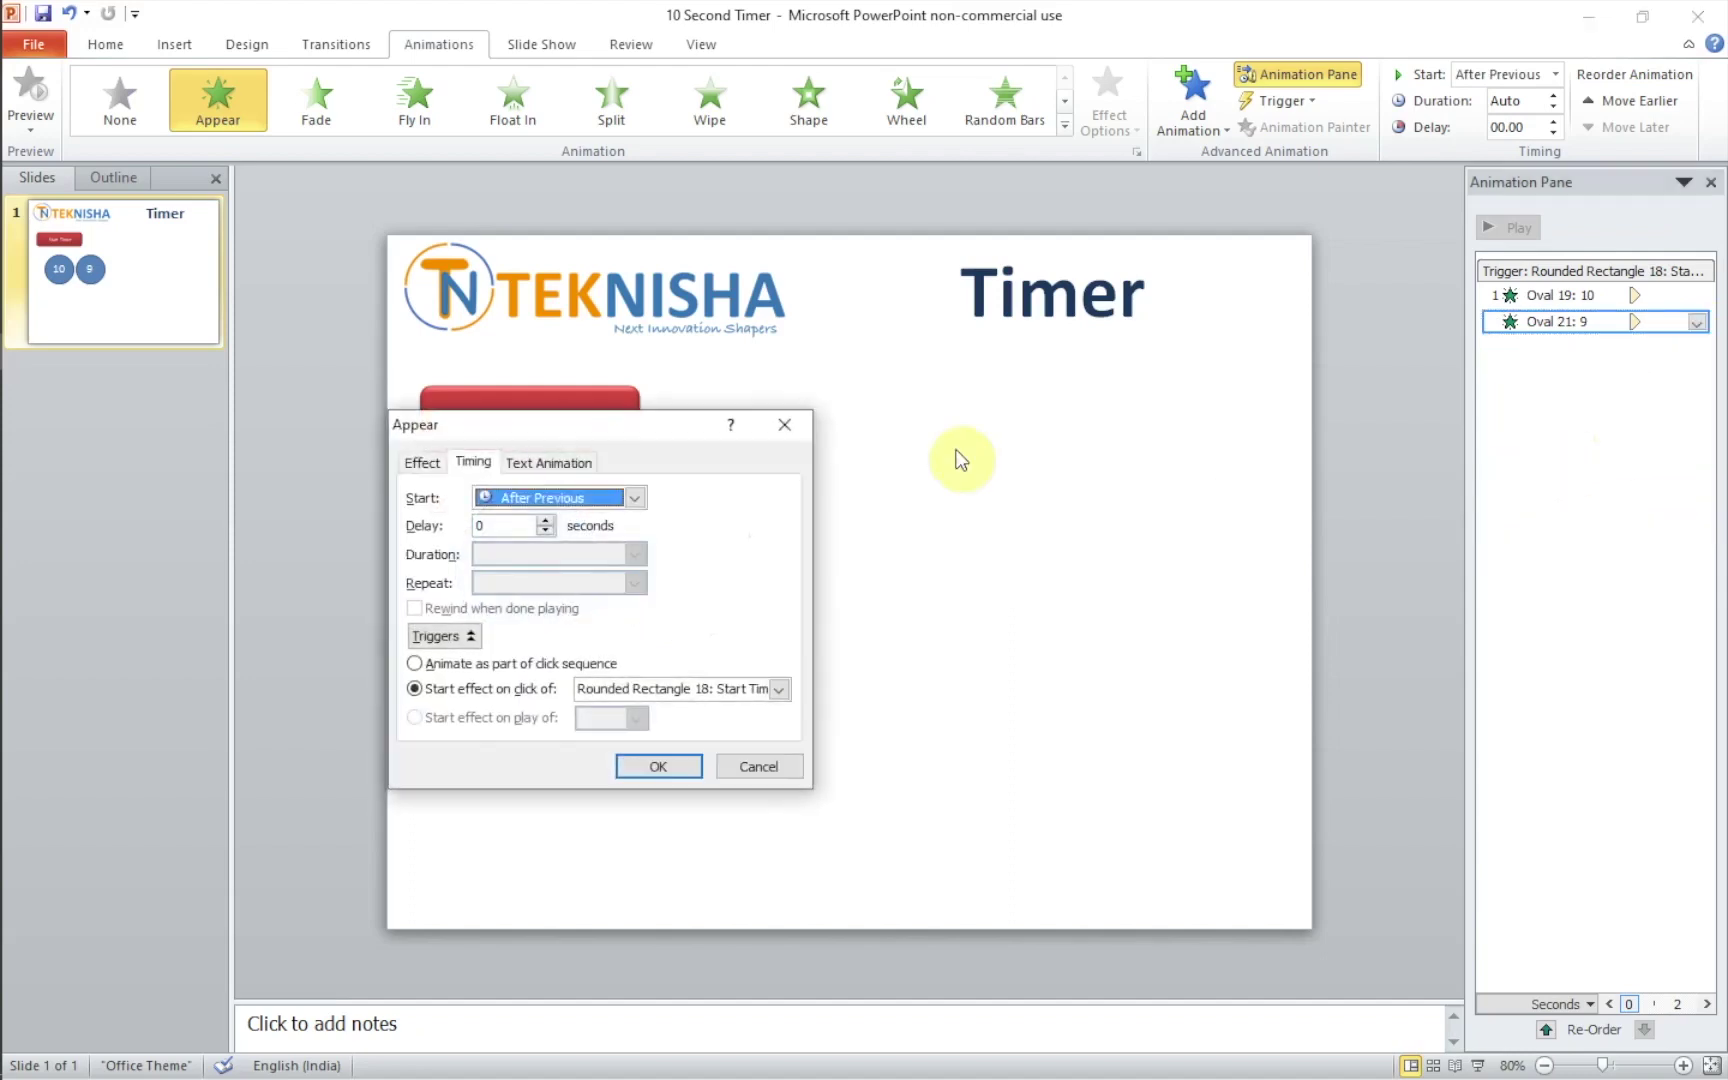
click(545, 521)
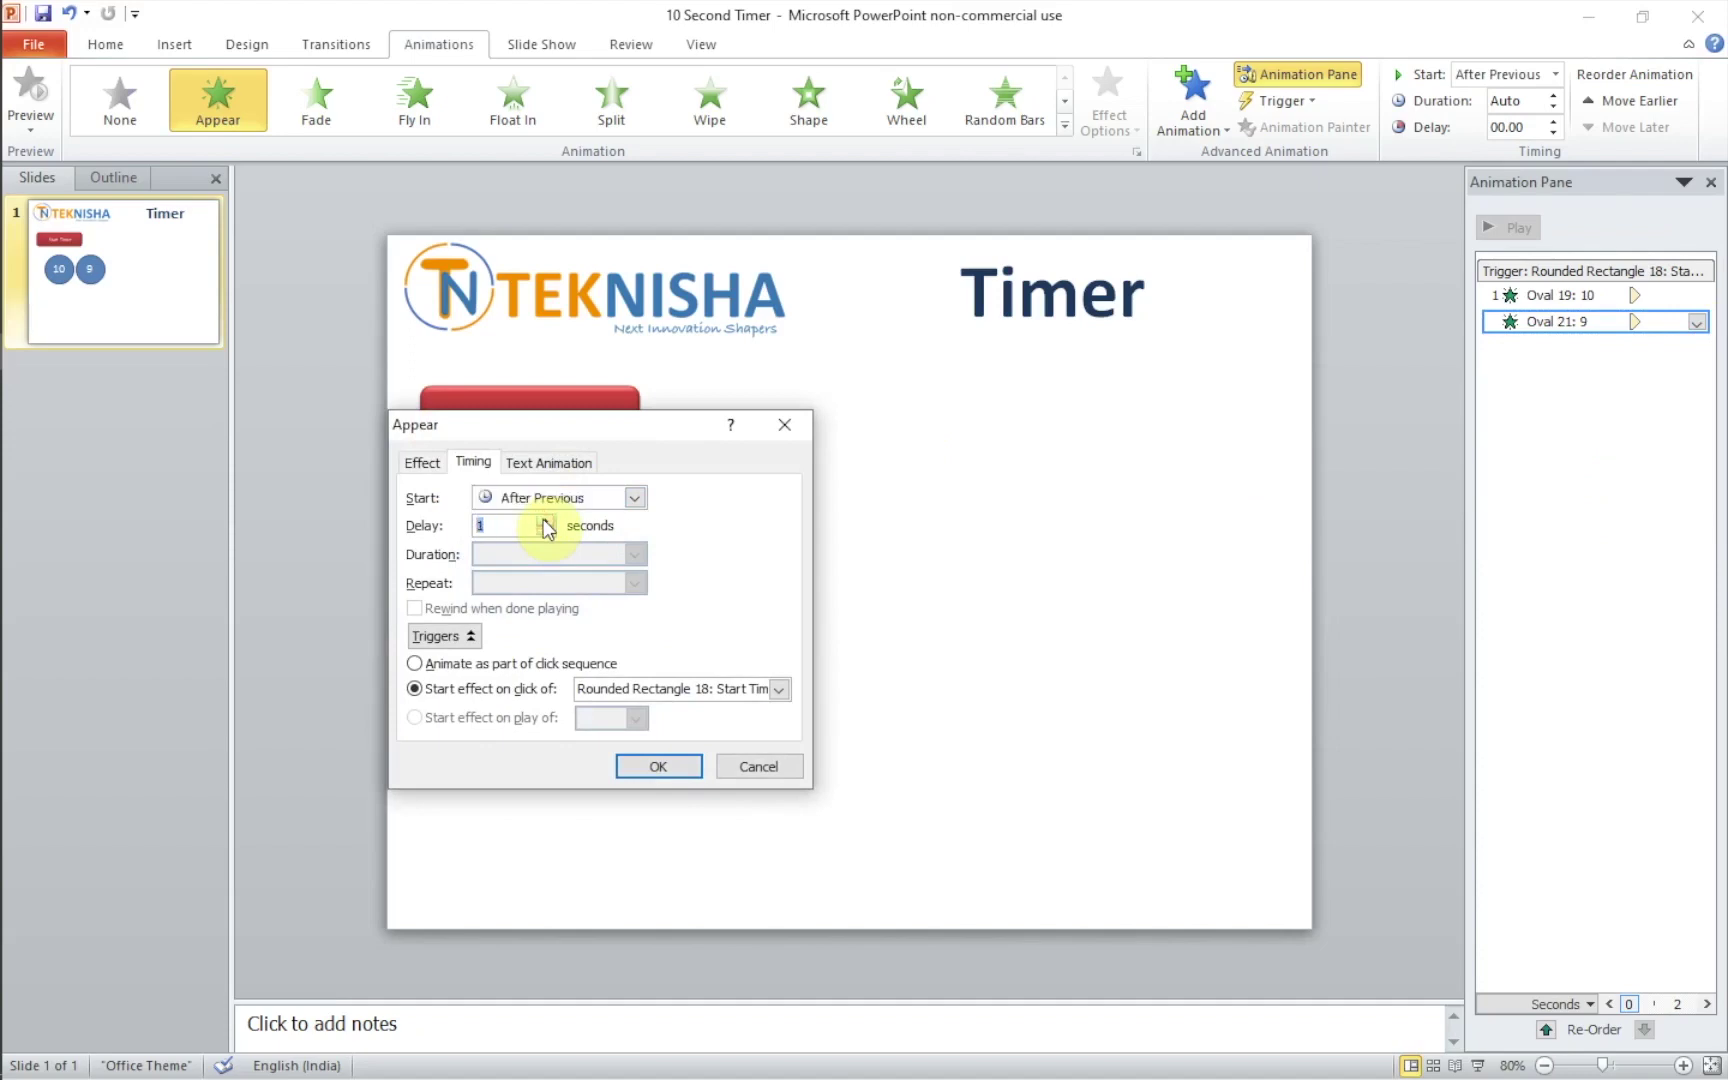
click(658, 766)
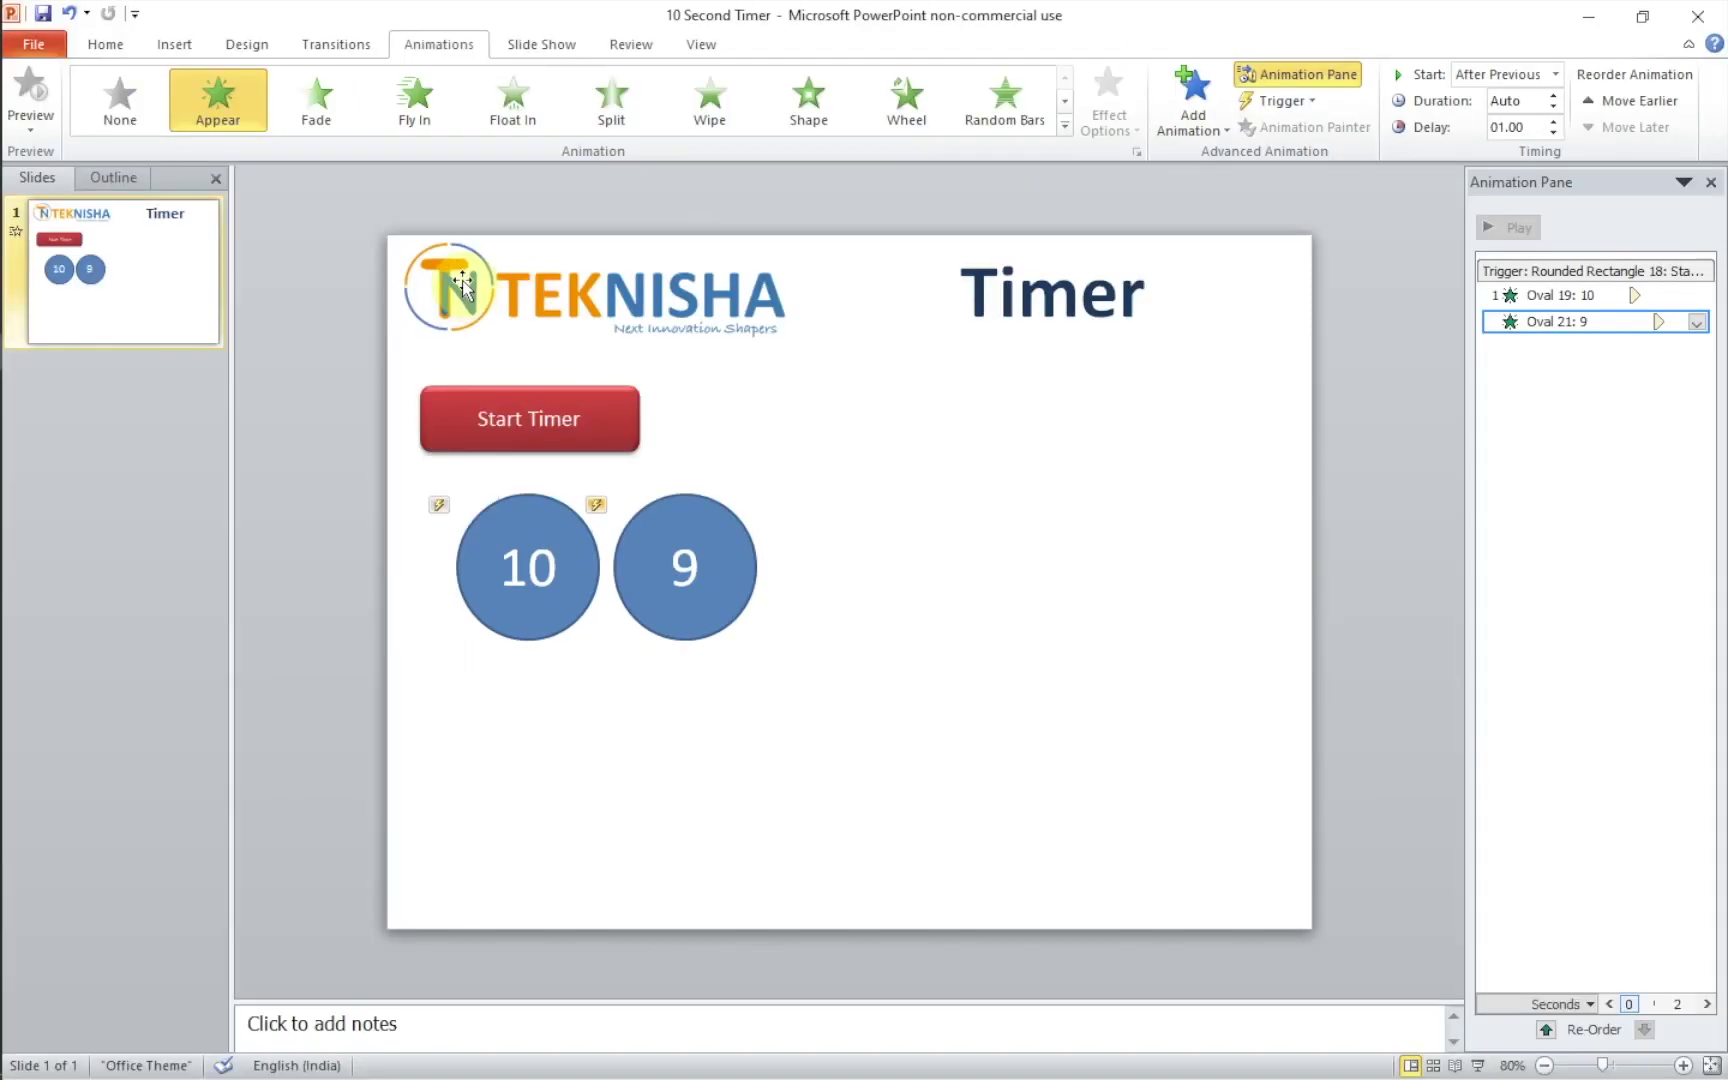
click(1039, 568)
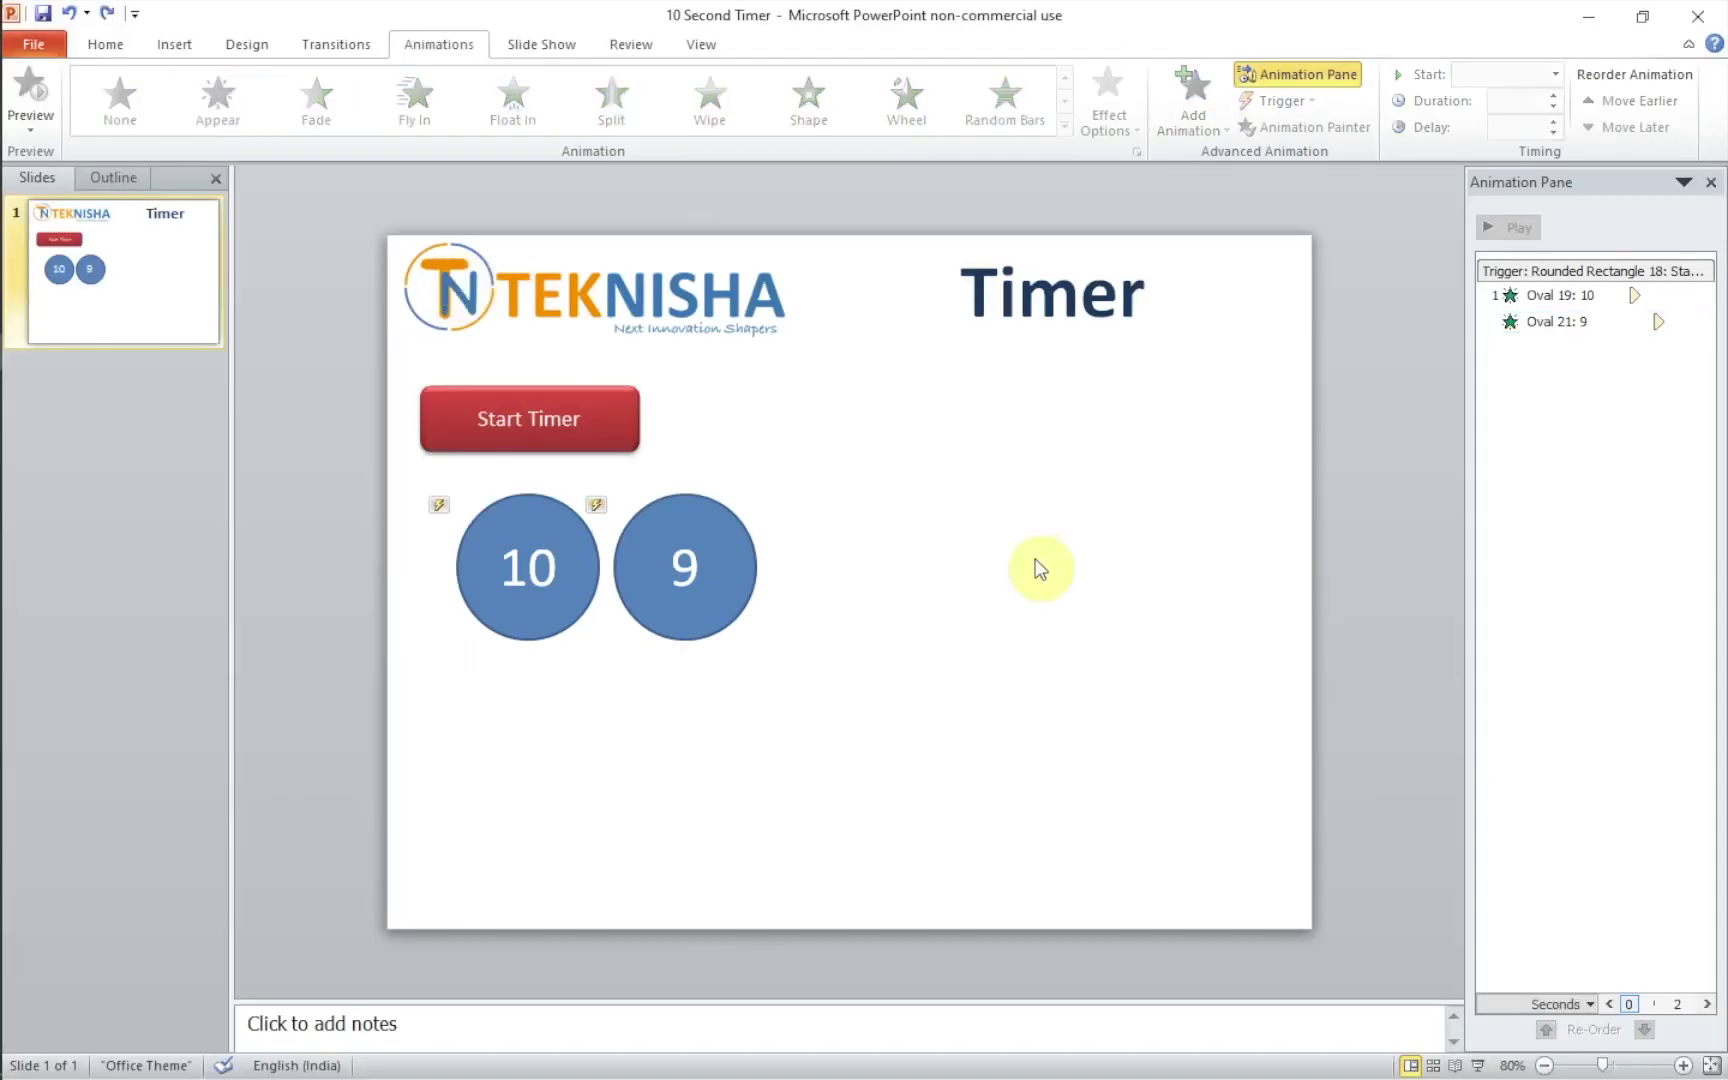
click(691, 510)
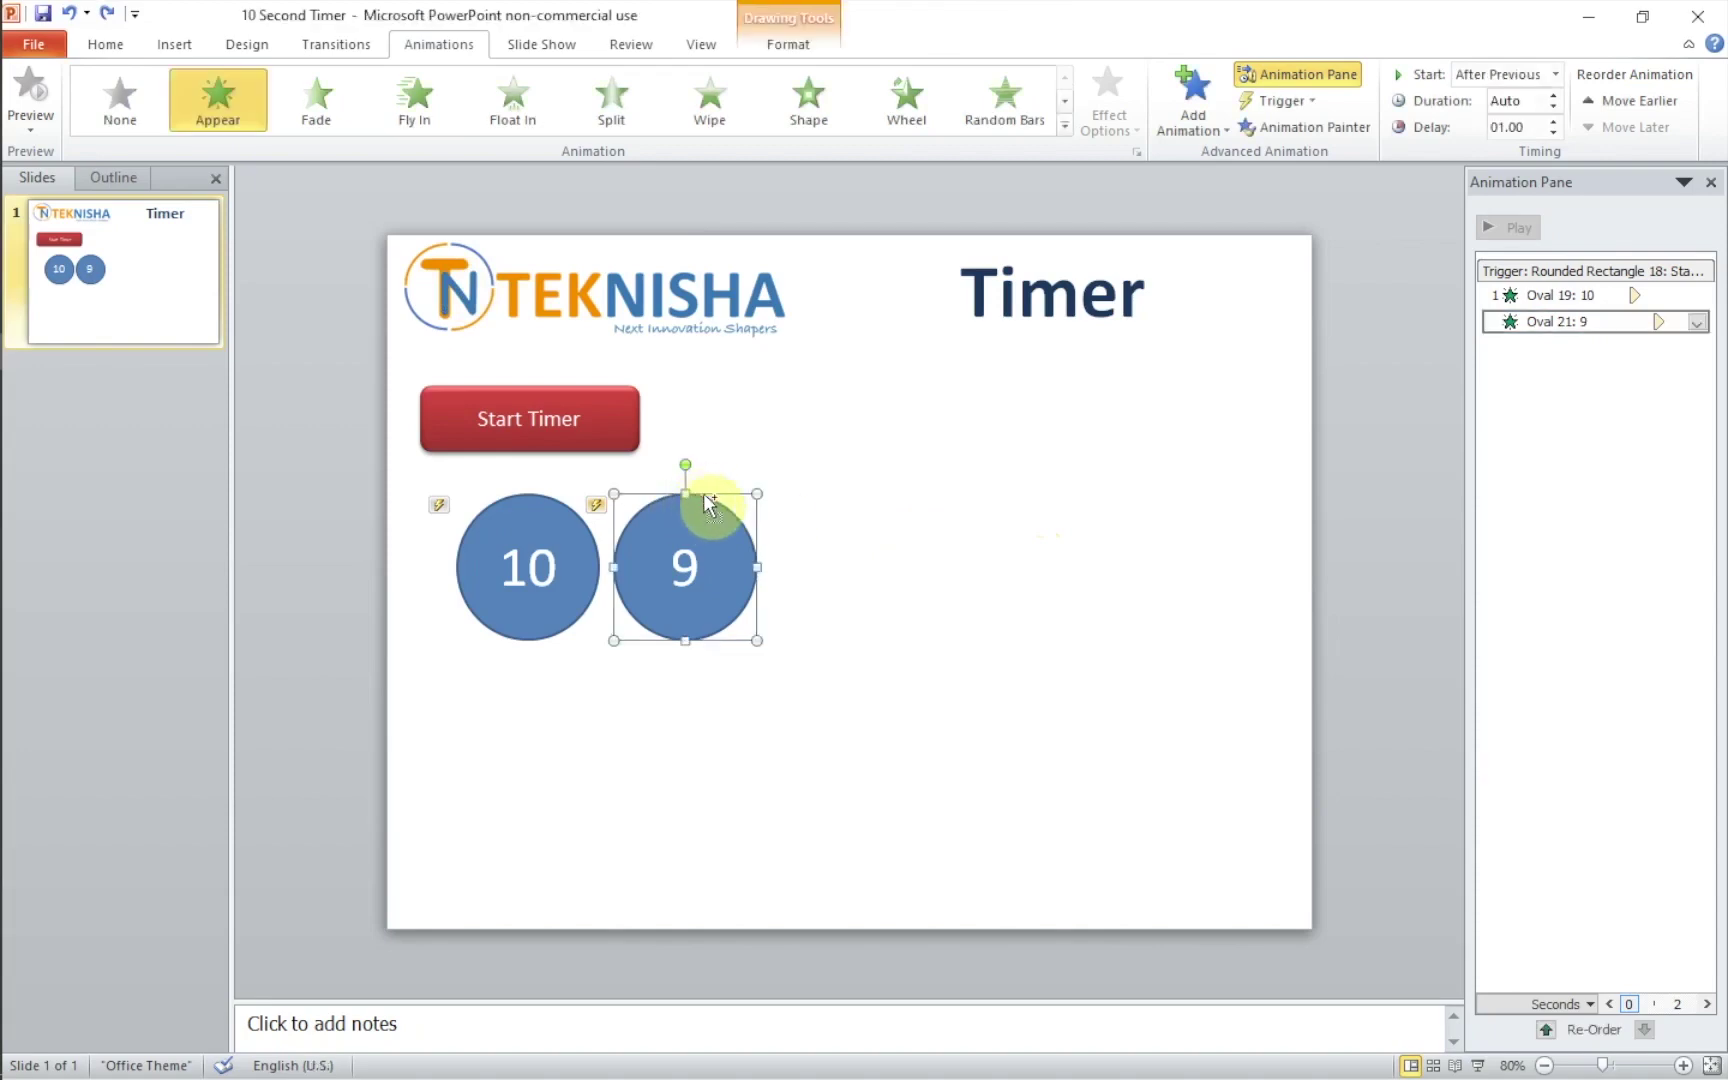
Step: Duplicate the 9 circle to its right and clear its digit
key(ctrl+d)
drag(714, 507, 869, 494)
click(854, 560)
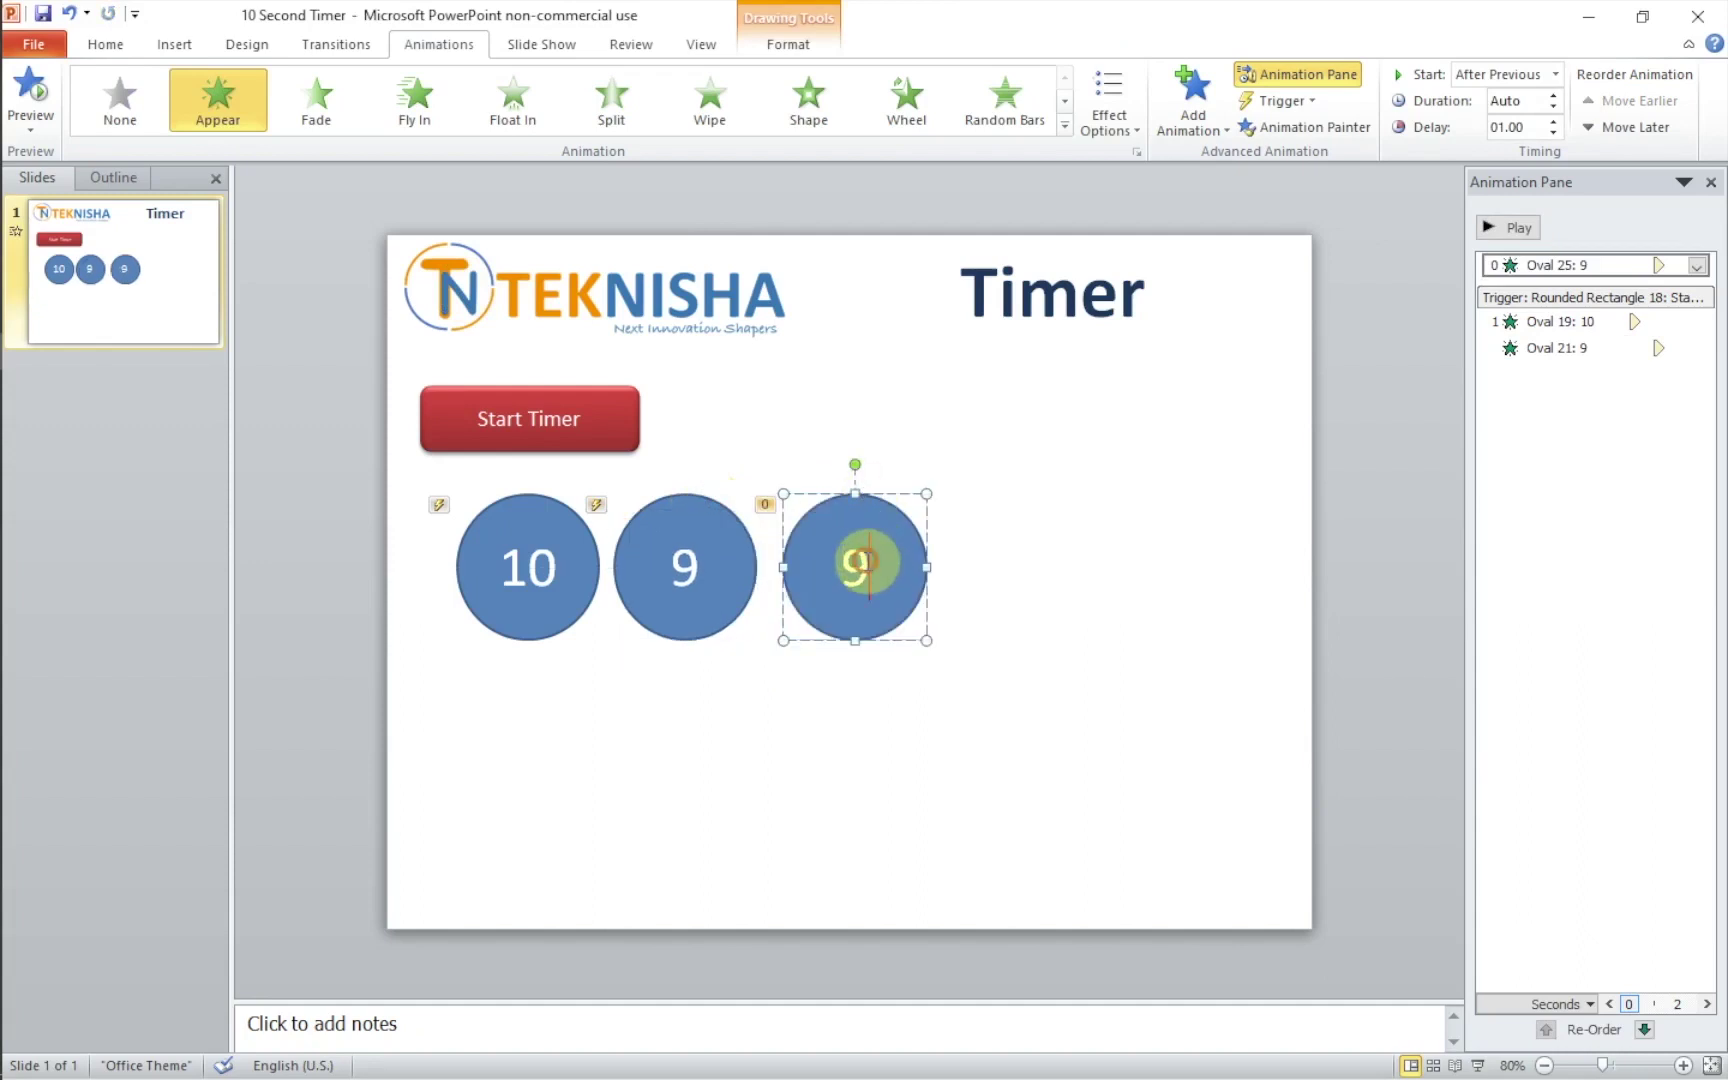
key(BackSpace)
text(8)
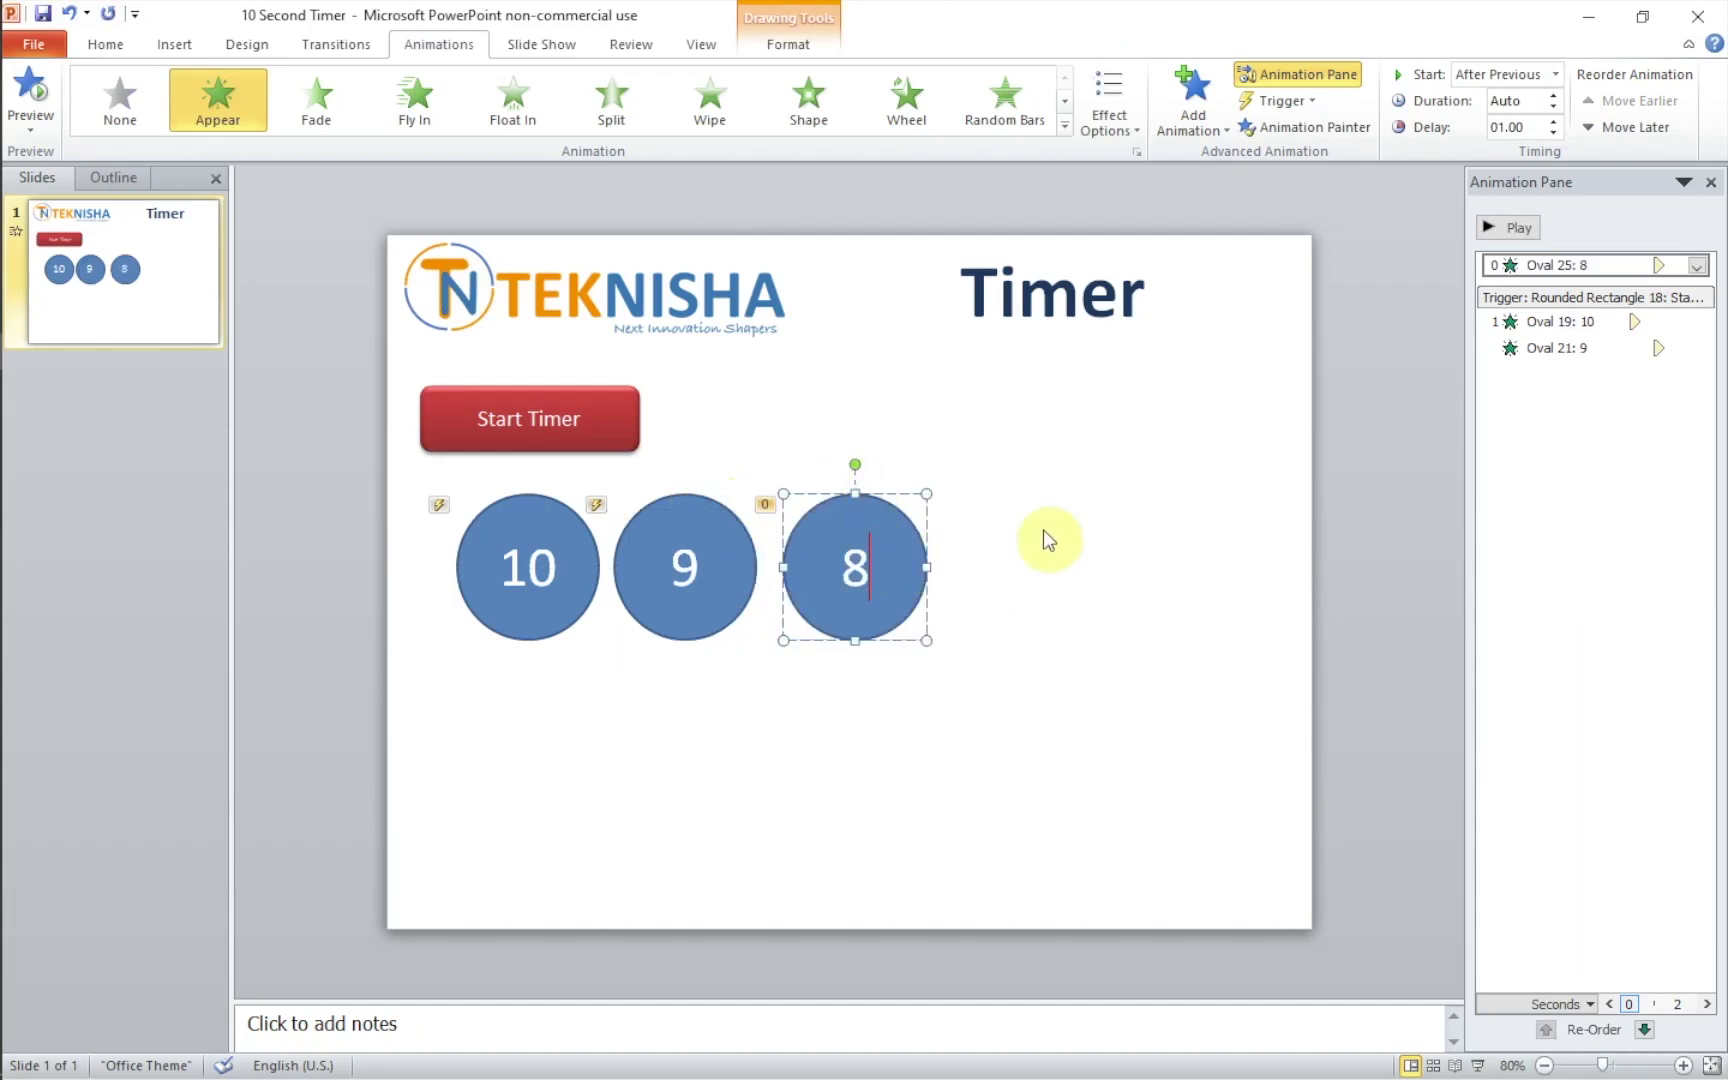
click(1206, 538)
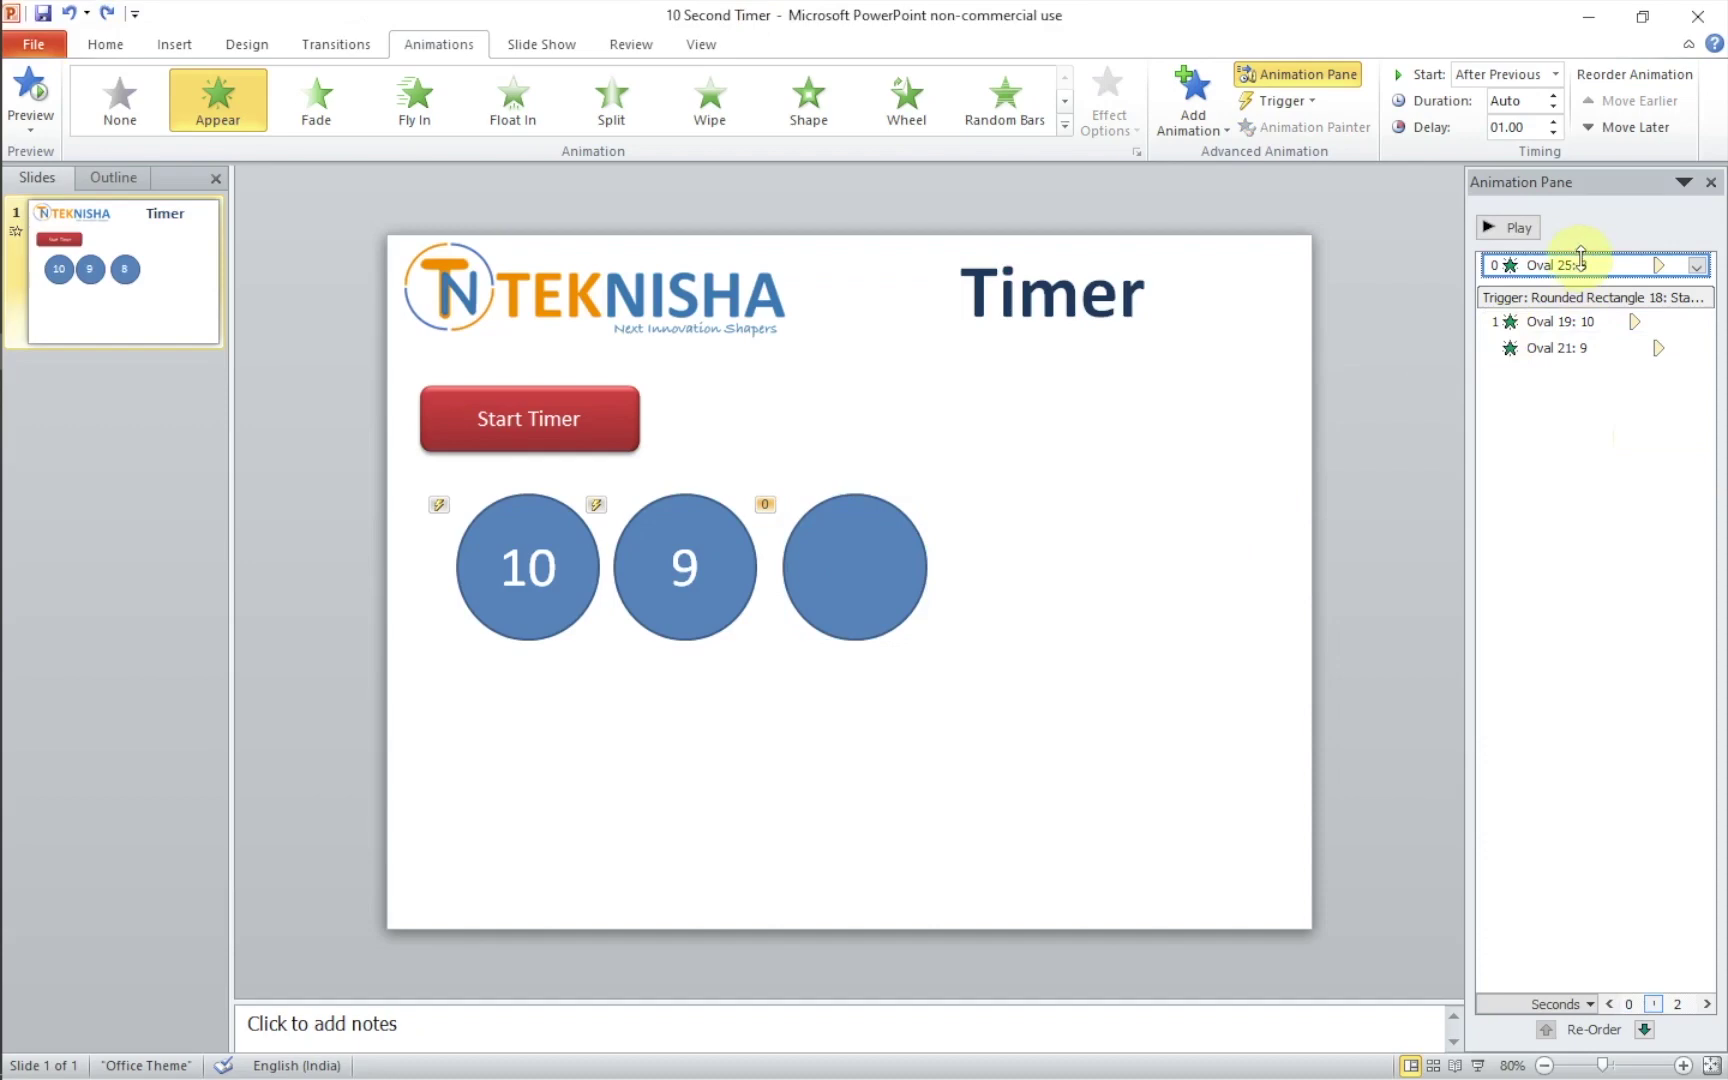
Step: Order Oval 25 after Oval 21 with a 1-second delay and number it 8
mouse_move(1581, 257)
mouse_down()
mouse_move(1572, 372)
mouse_move(1567, 359)
mouse_up()
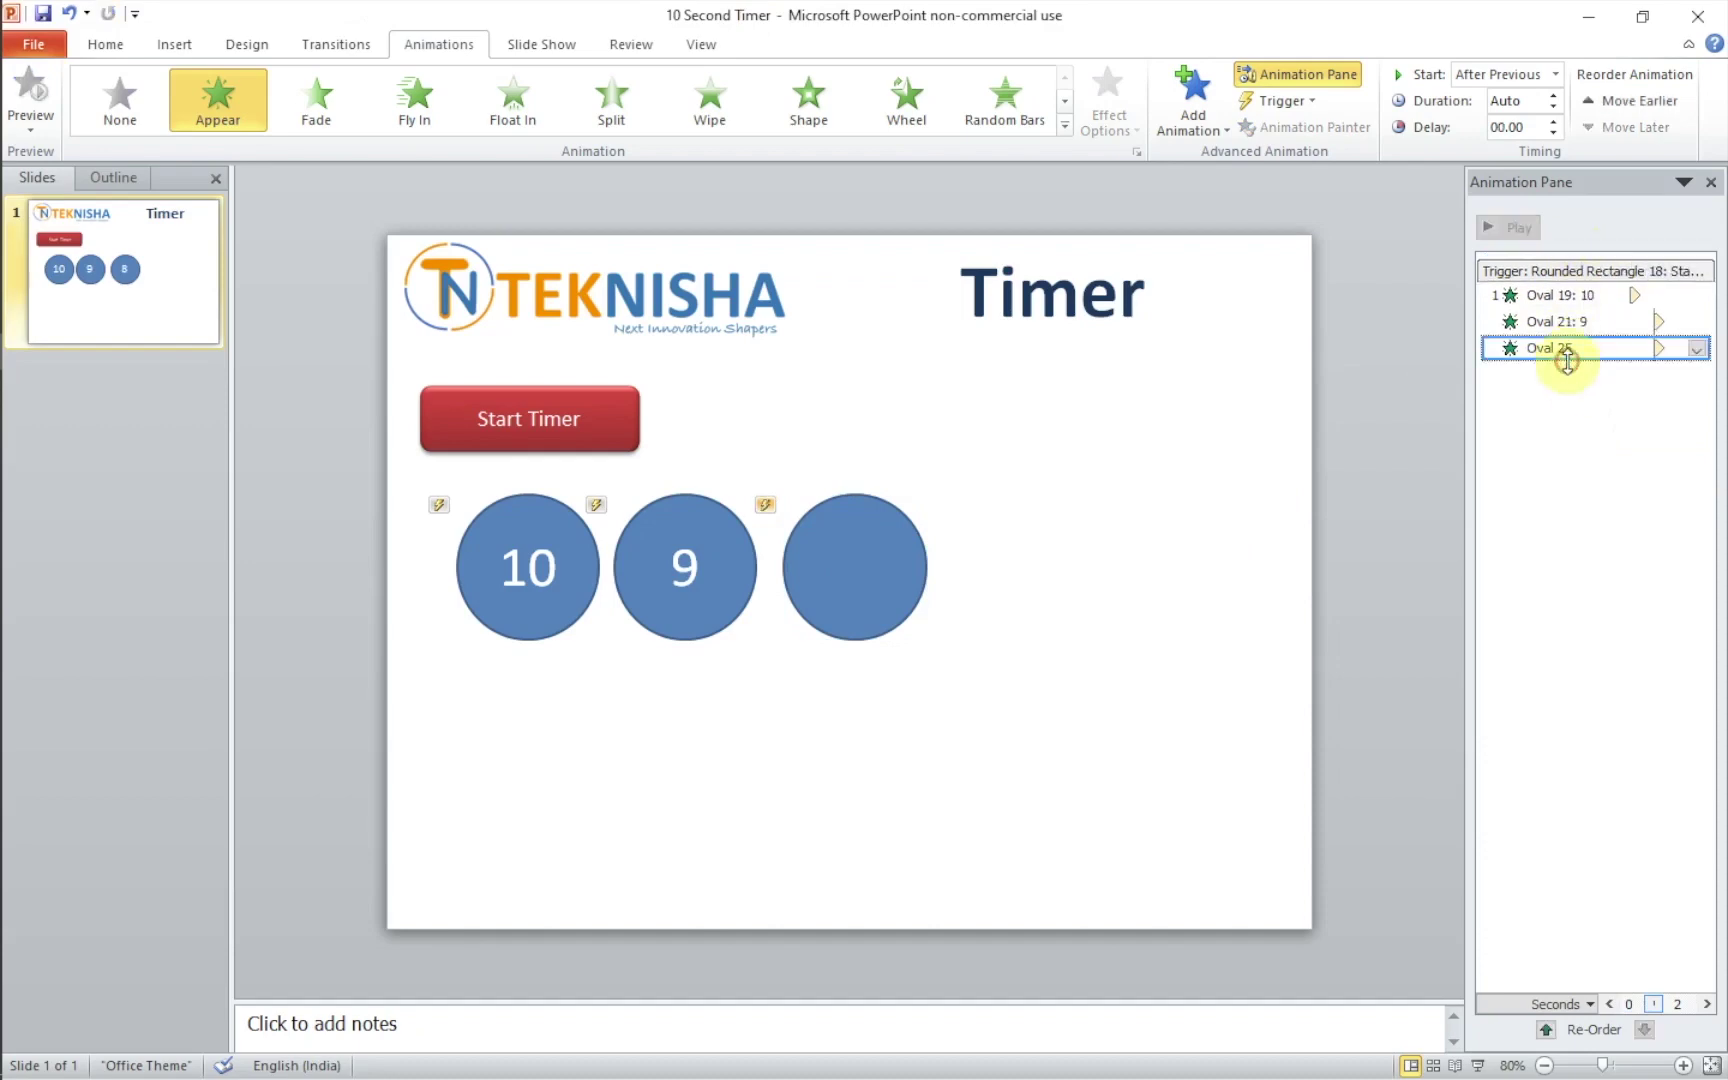
click(1699, 350)
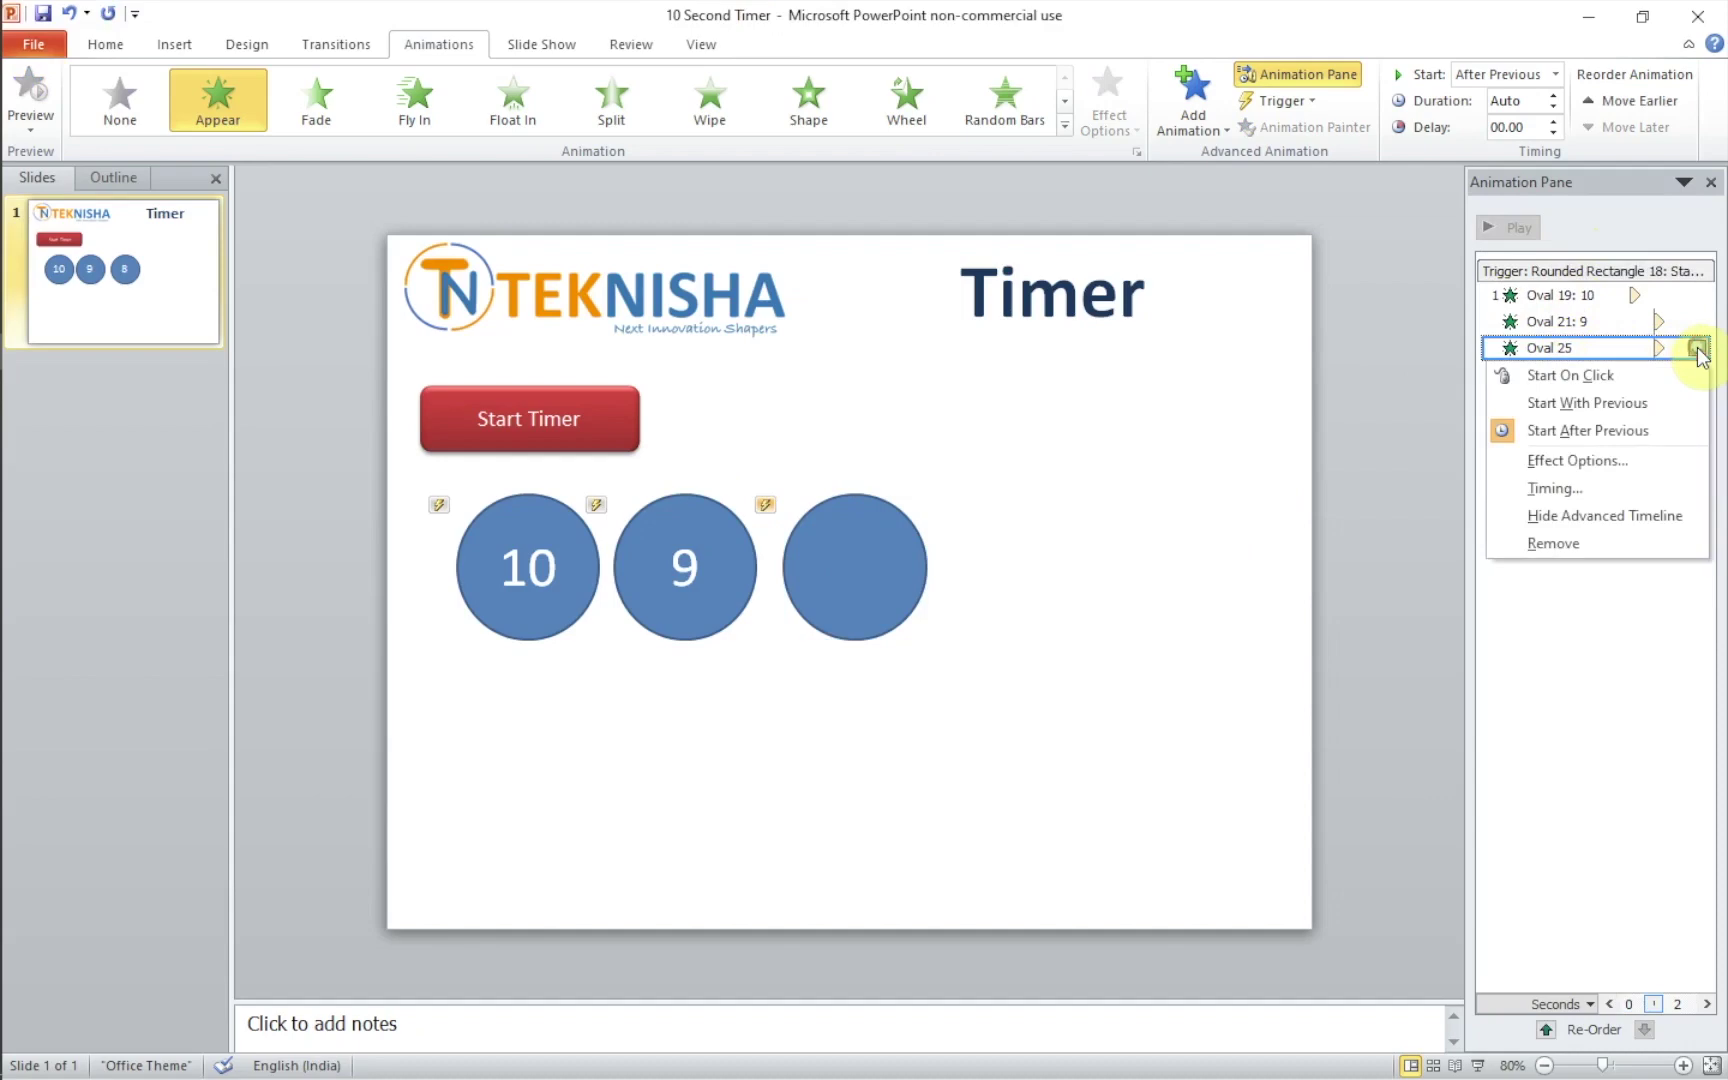
click(1557, 496)
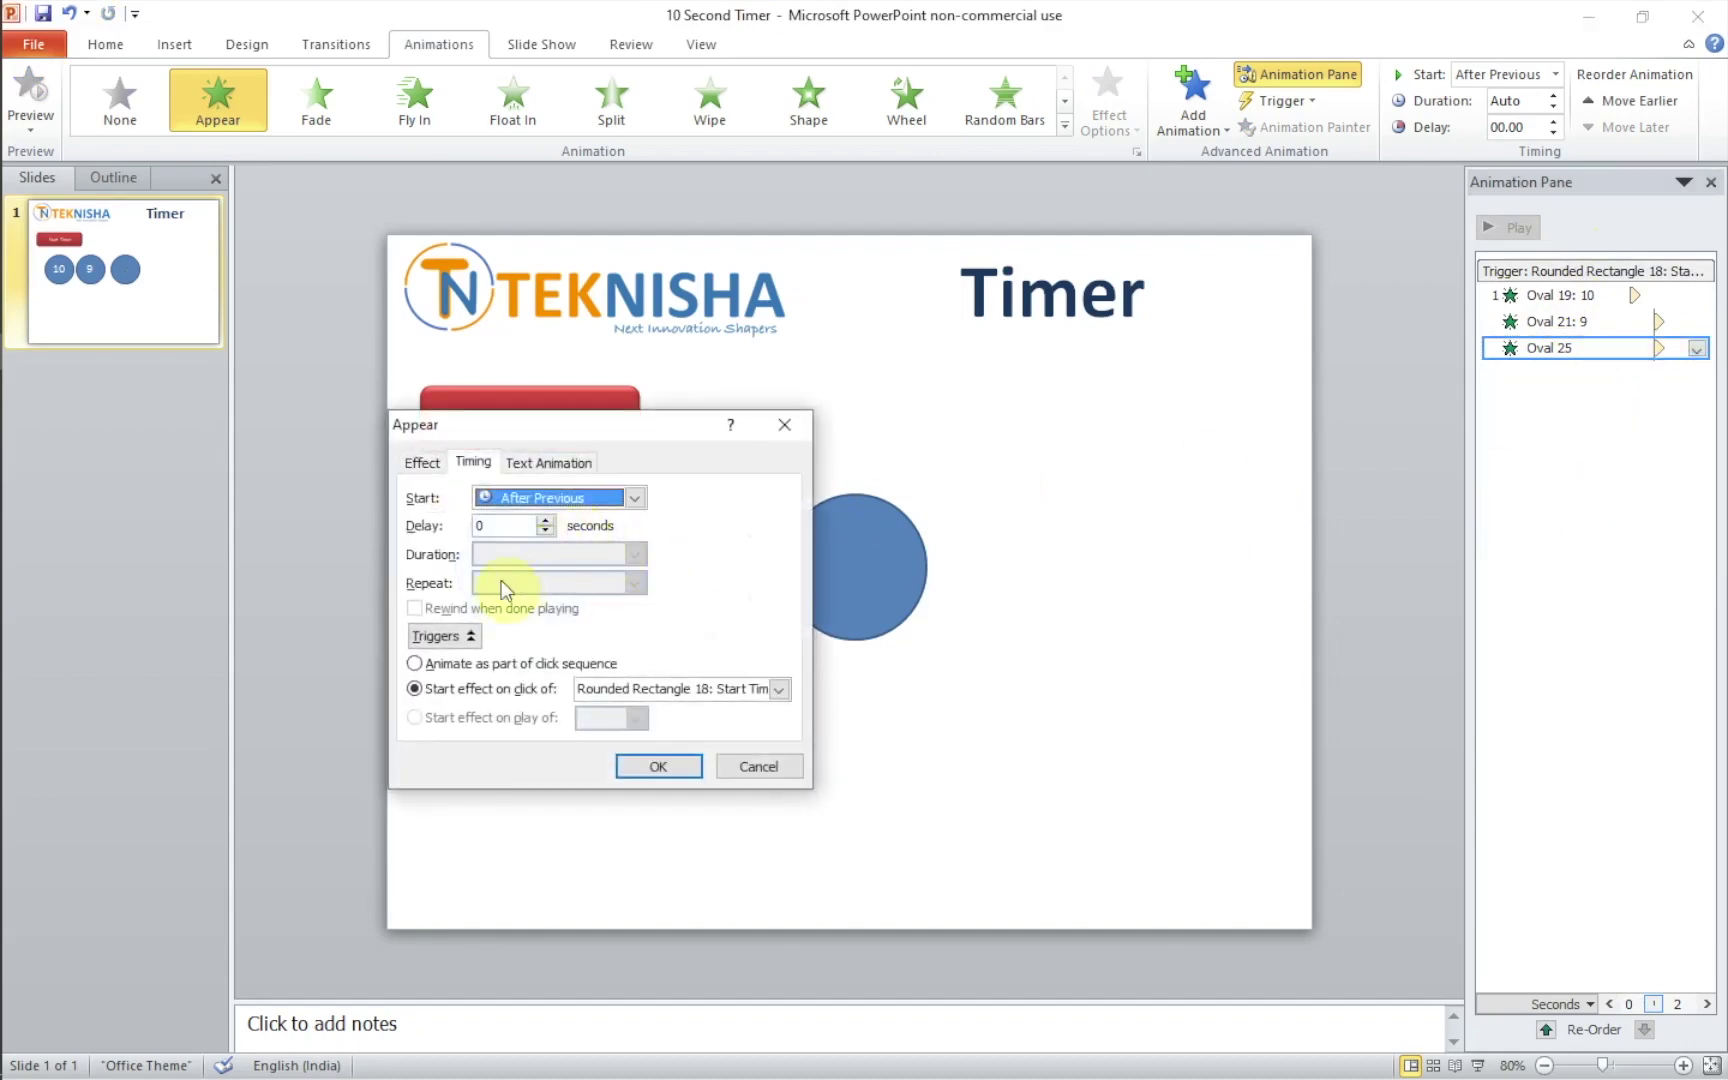
click(549, 519)
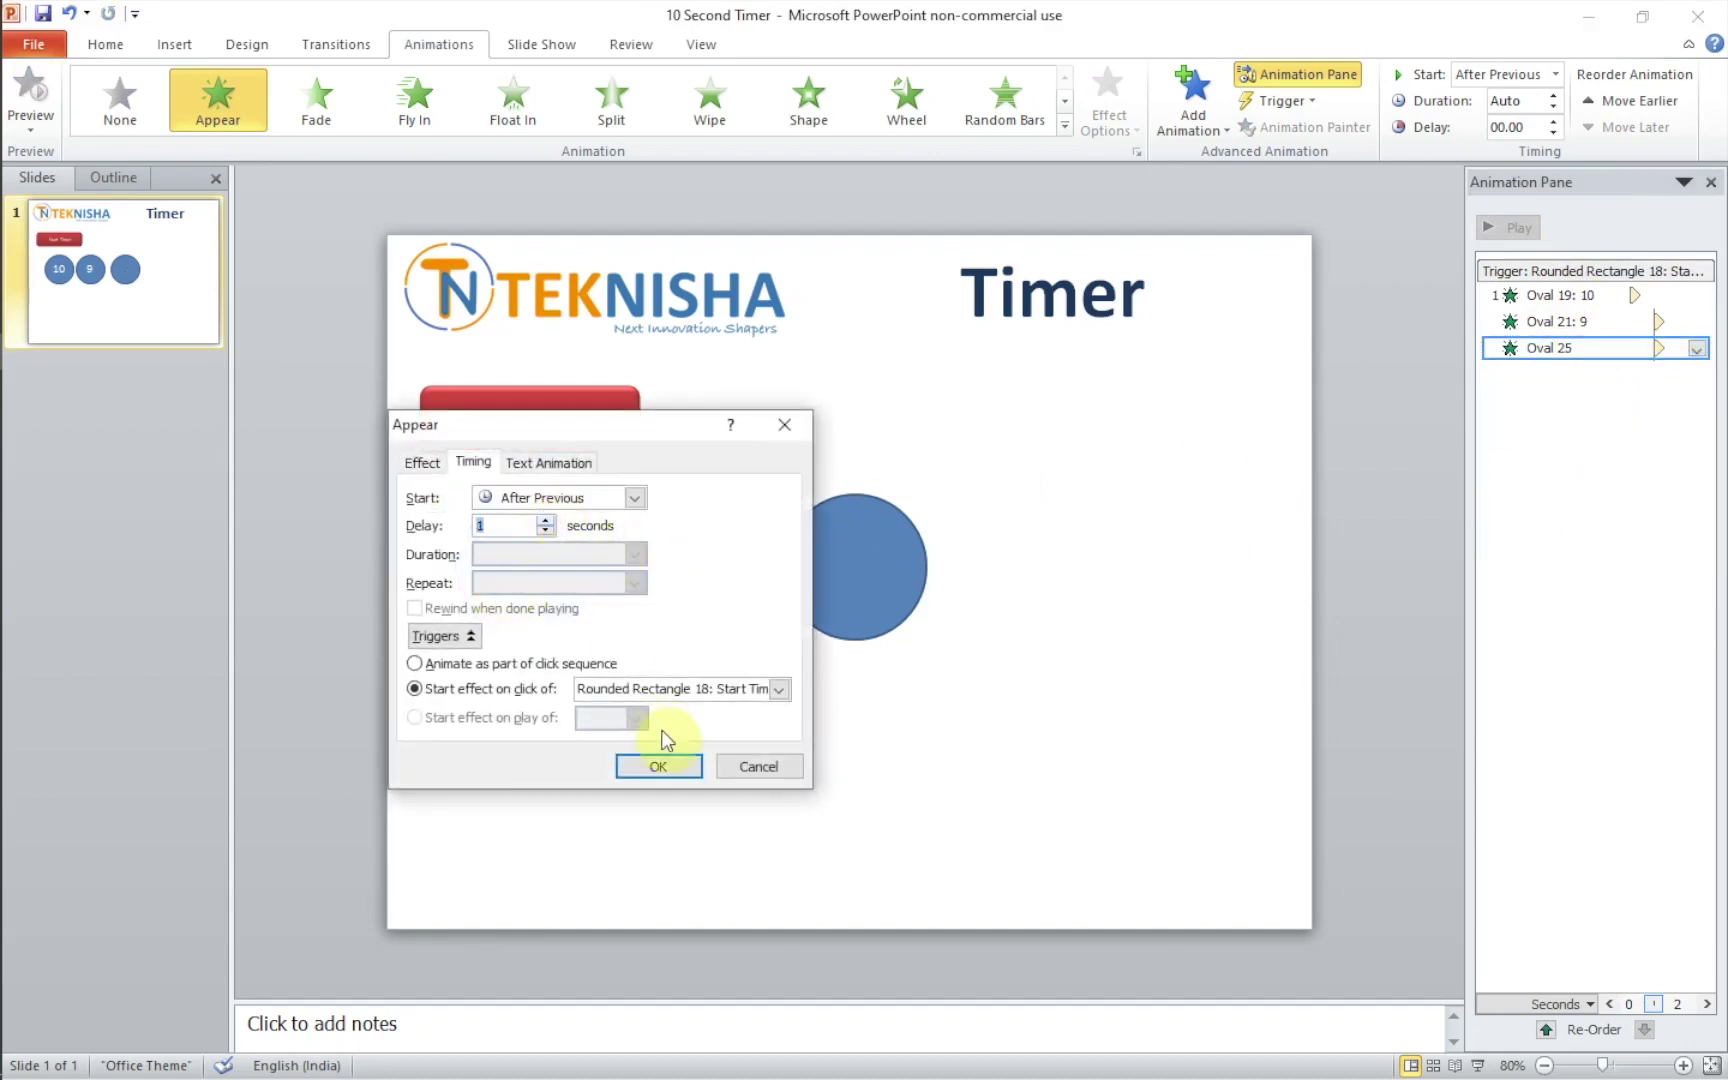
click(660, 769)
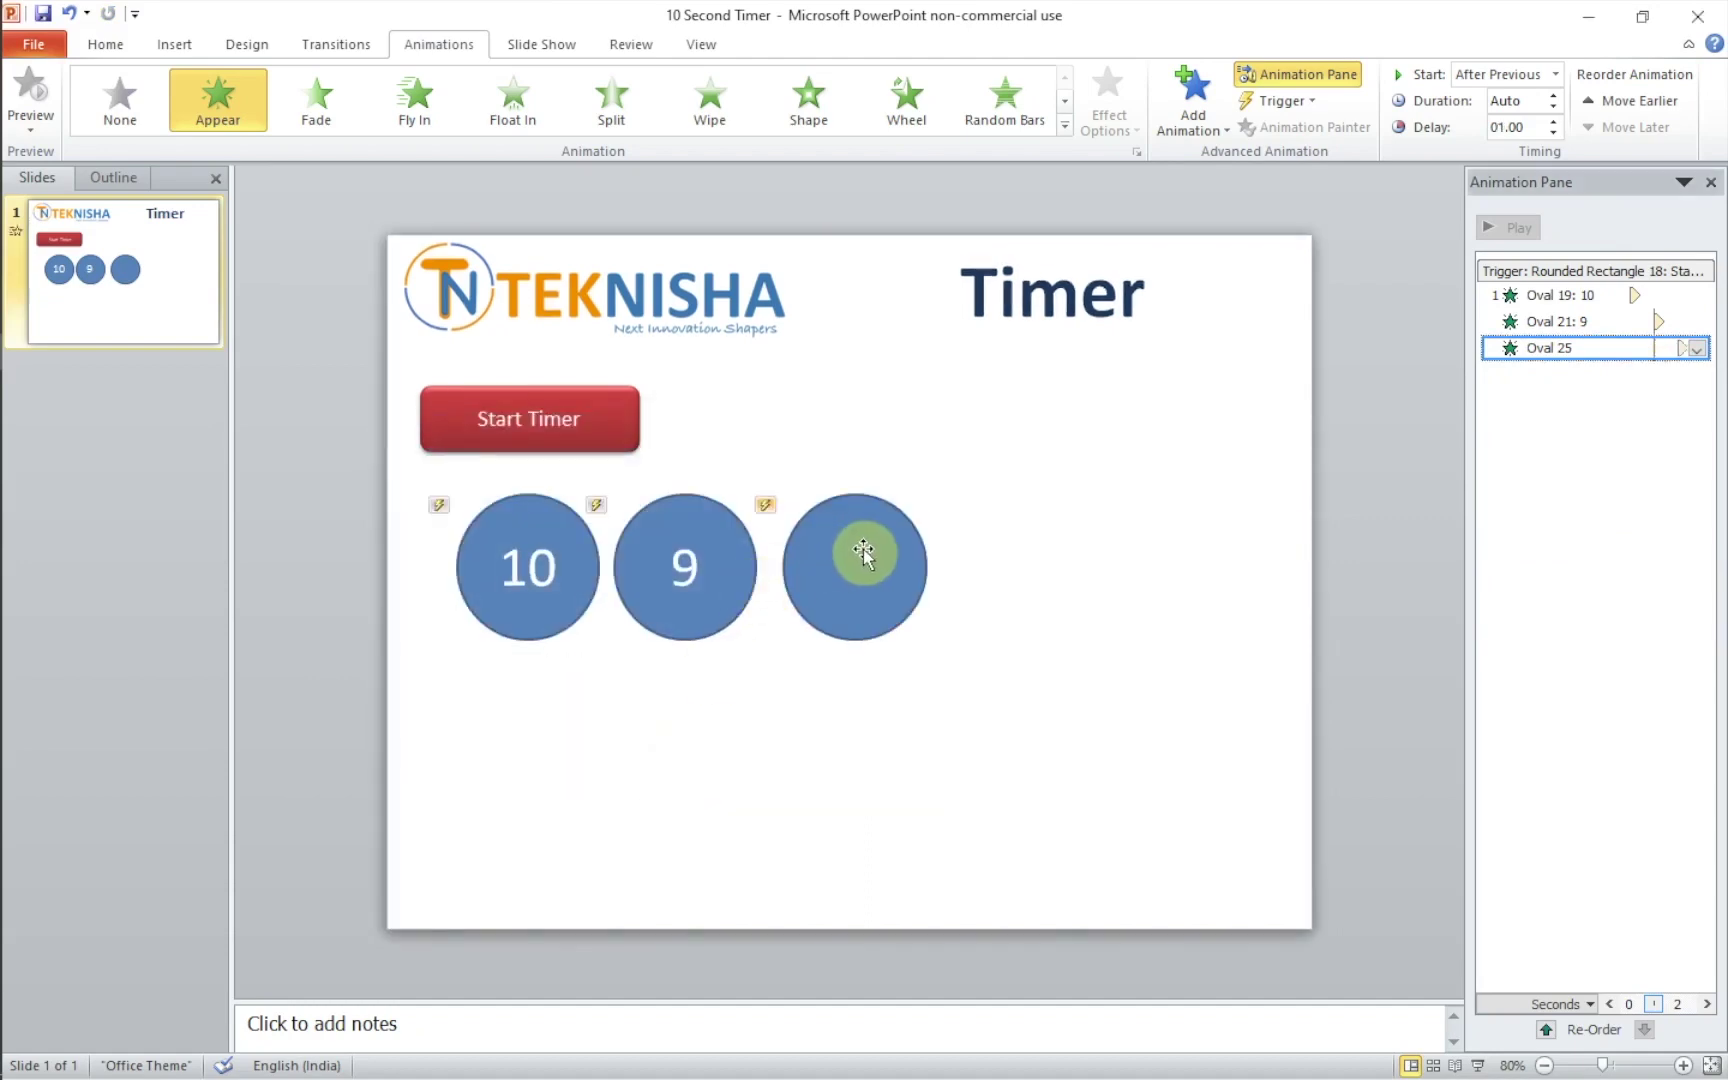
click(865, 556)
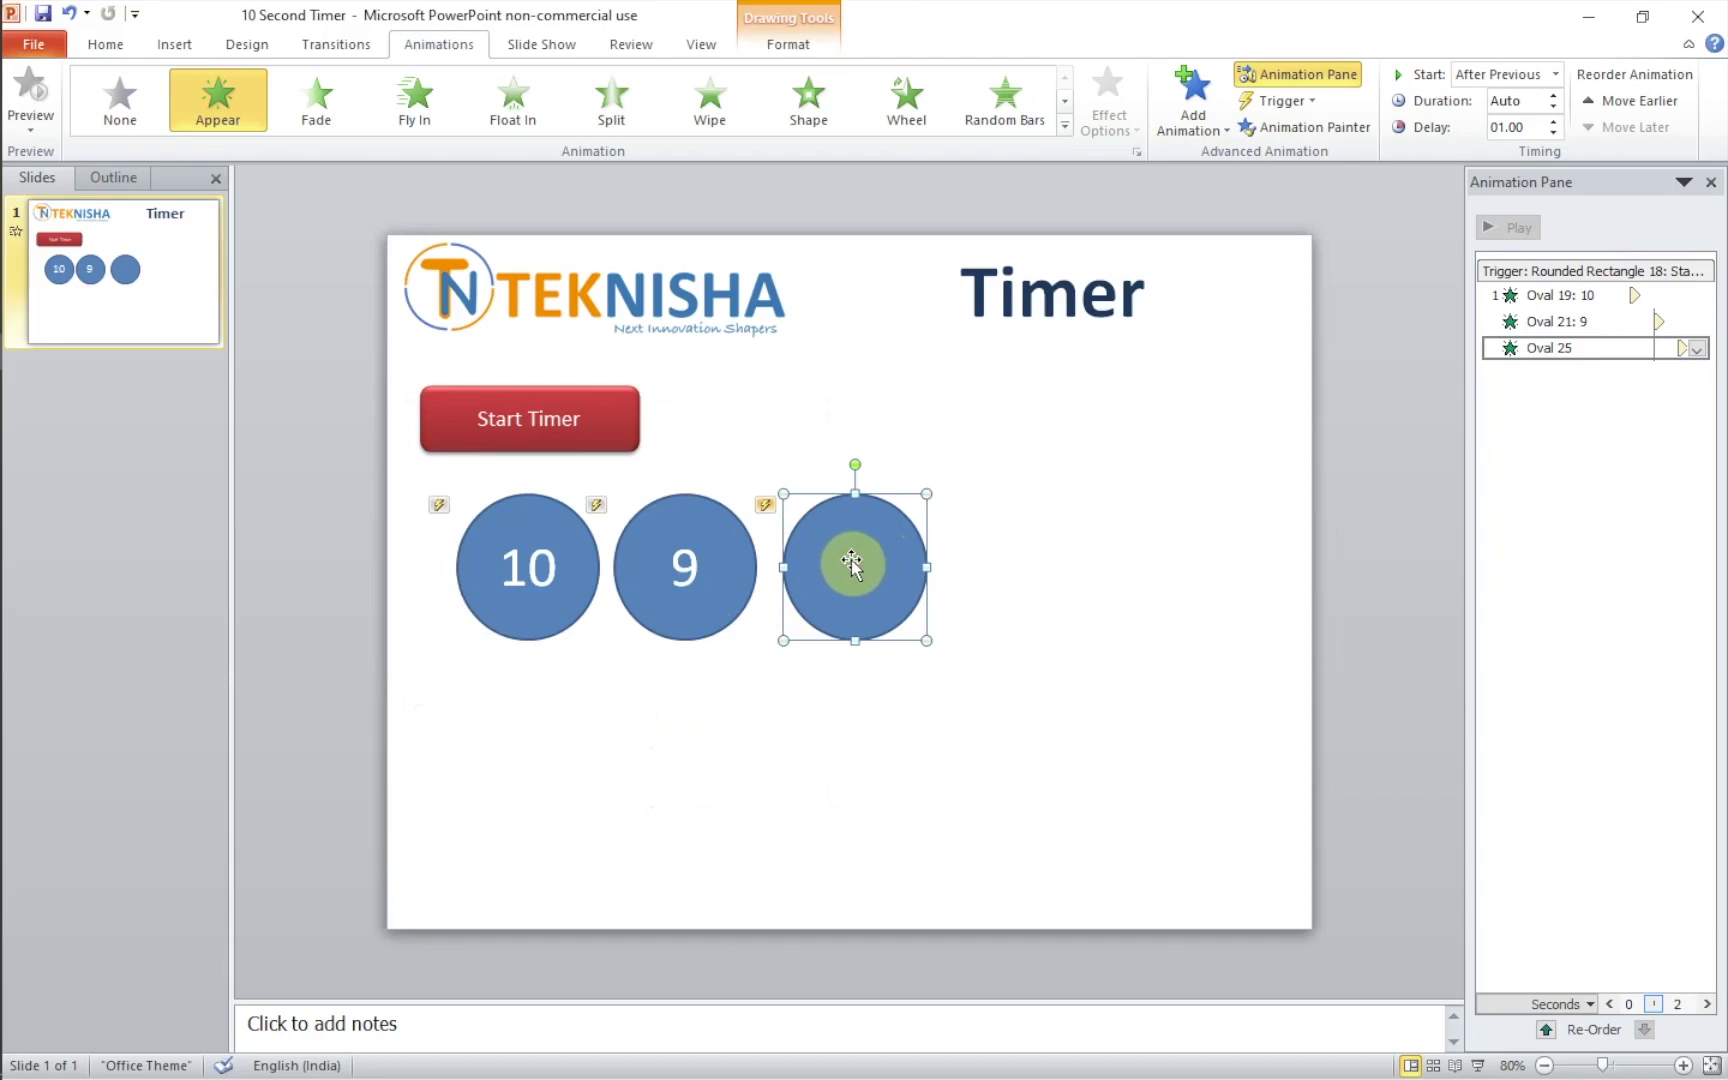
text(8)
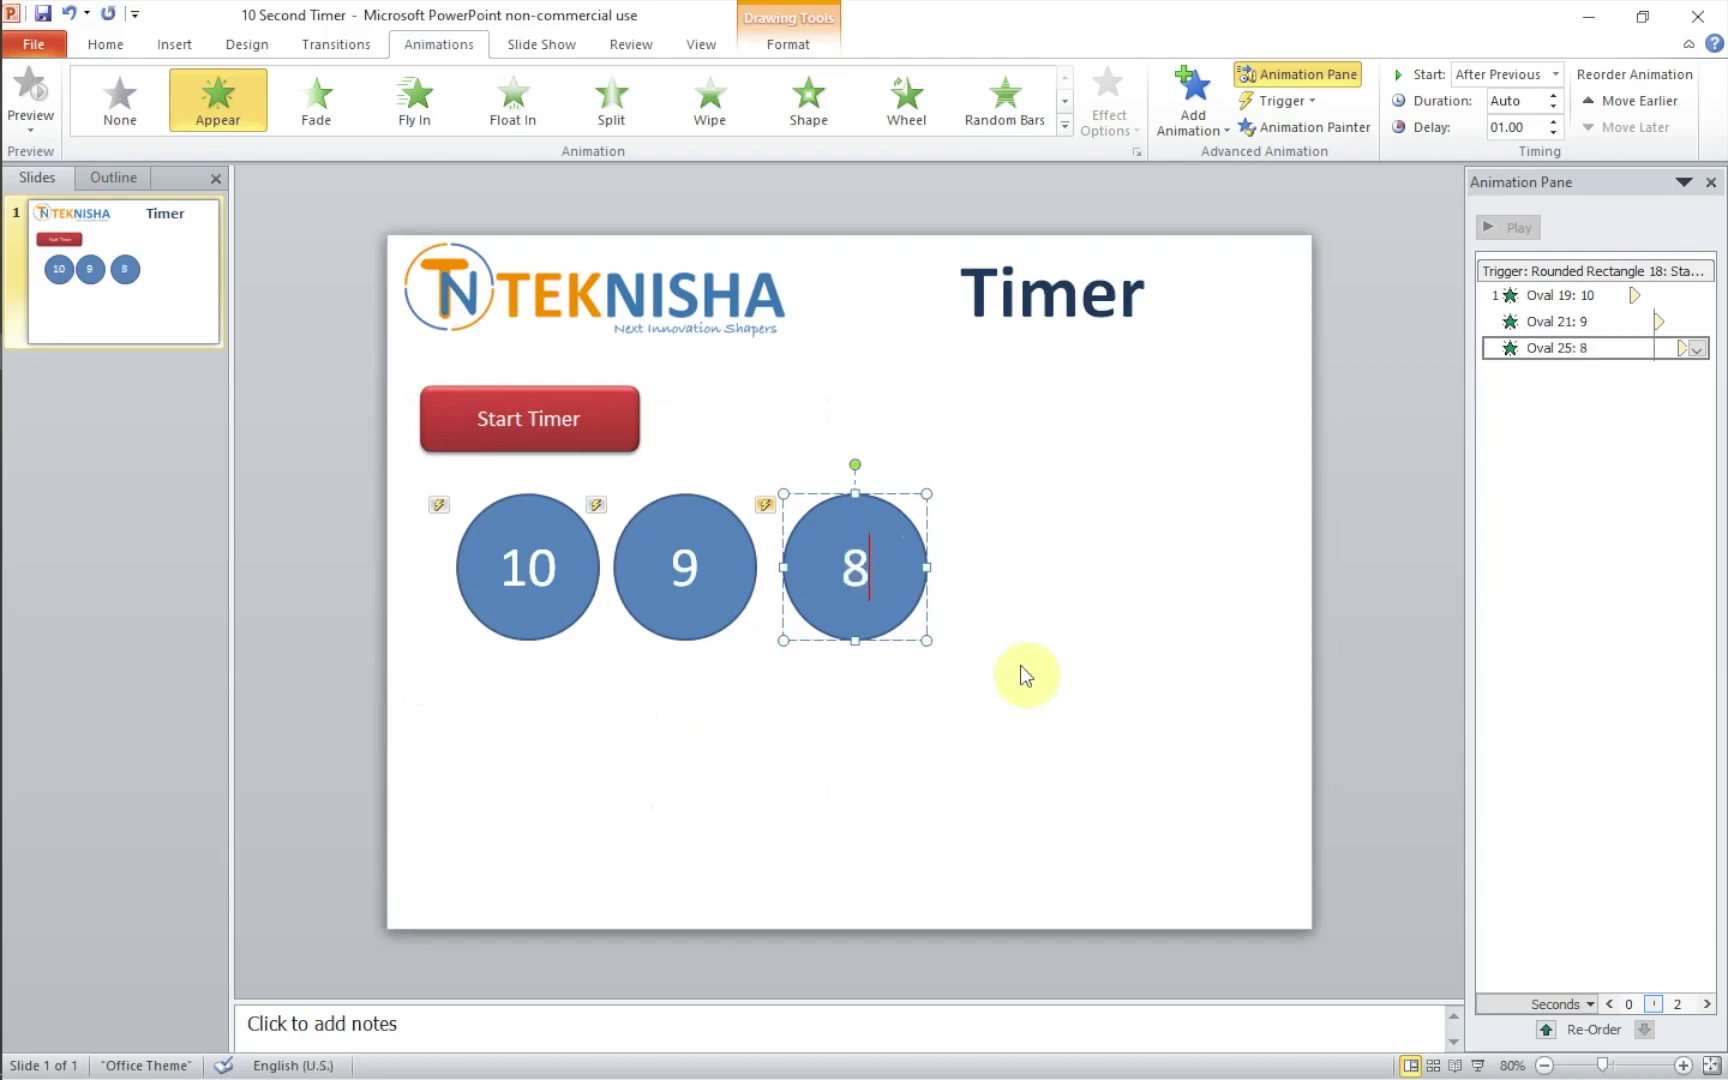
click(1020, 666)
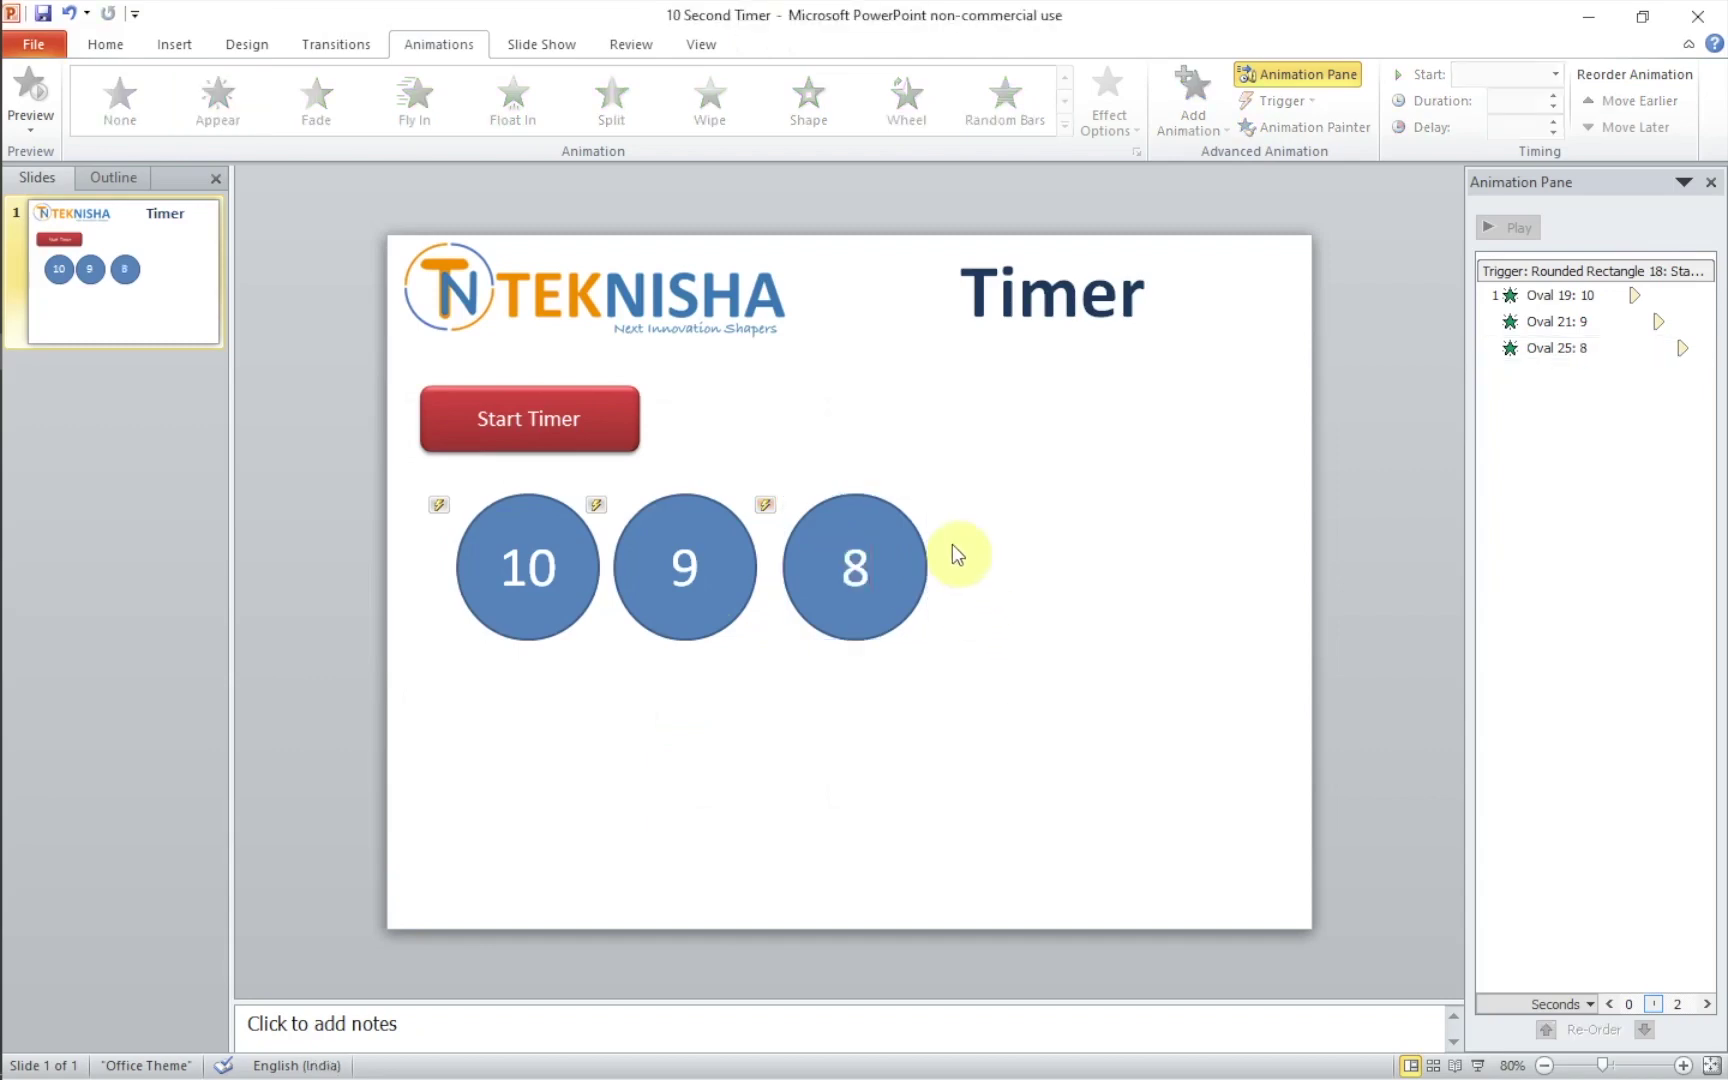
Step: Copy the 9 and 8 circles to the row's right end and renumber them 7 and 6
drag(958, 486, 614, 655)
key(ctrl+c)
key(ctrl+v)
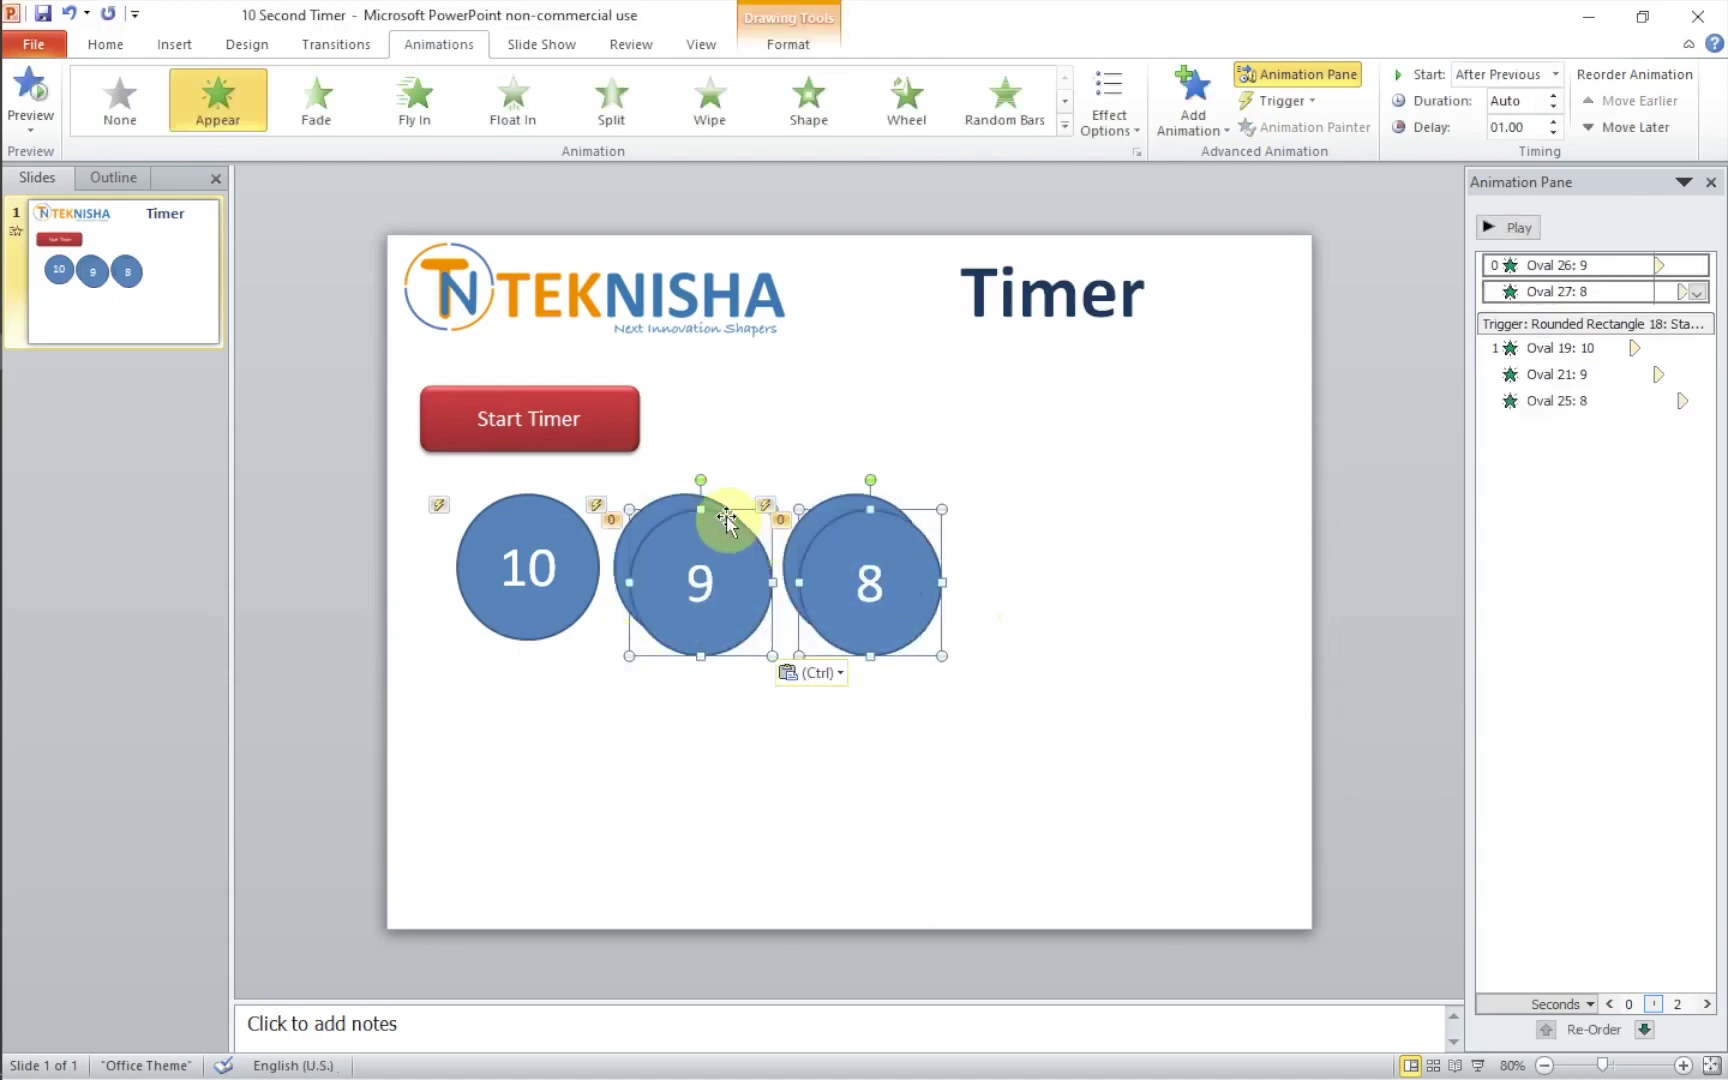
drag(717, 517, 1073, 495)
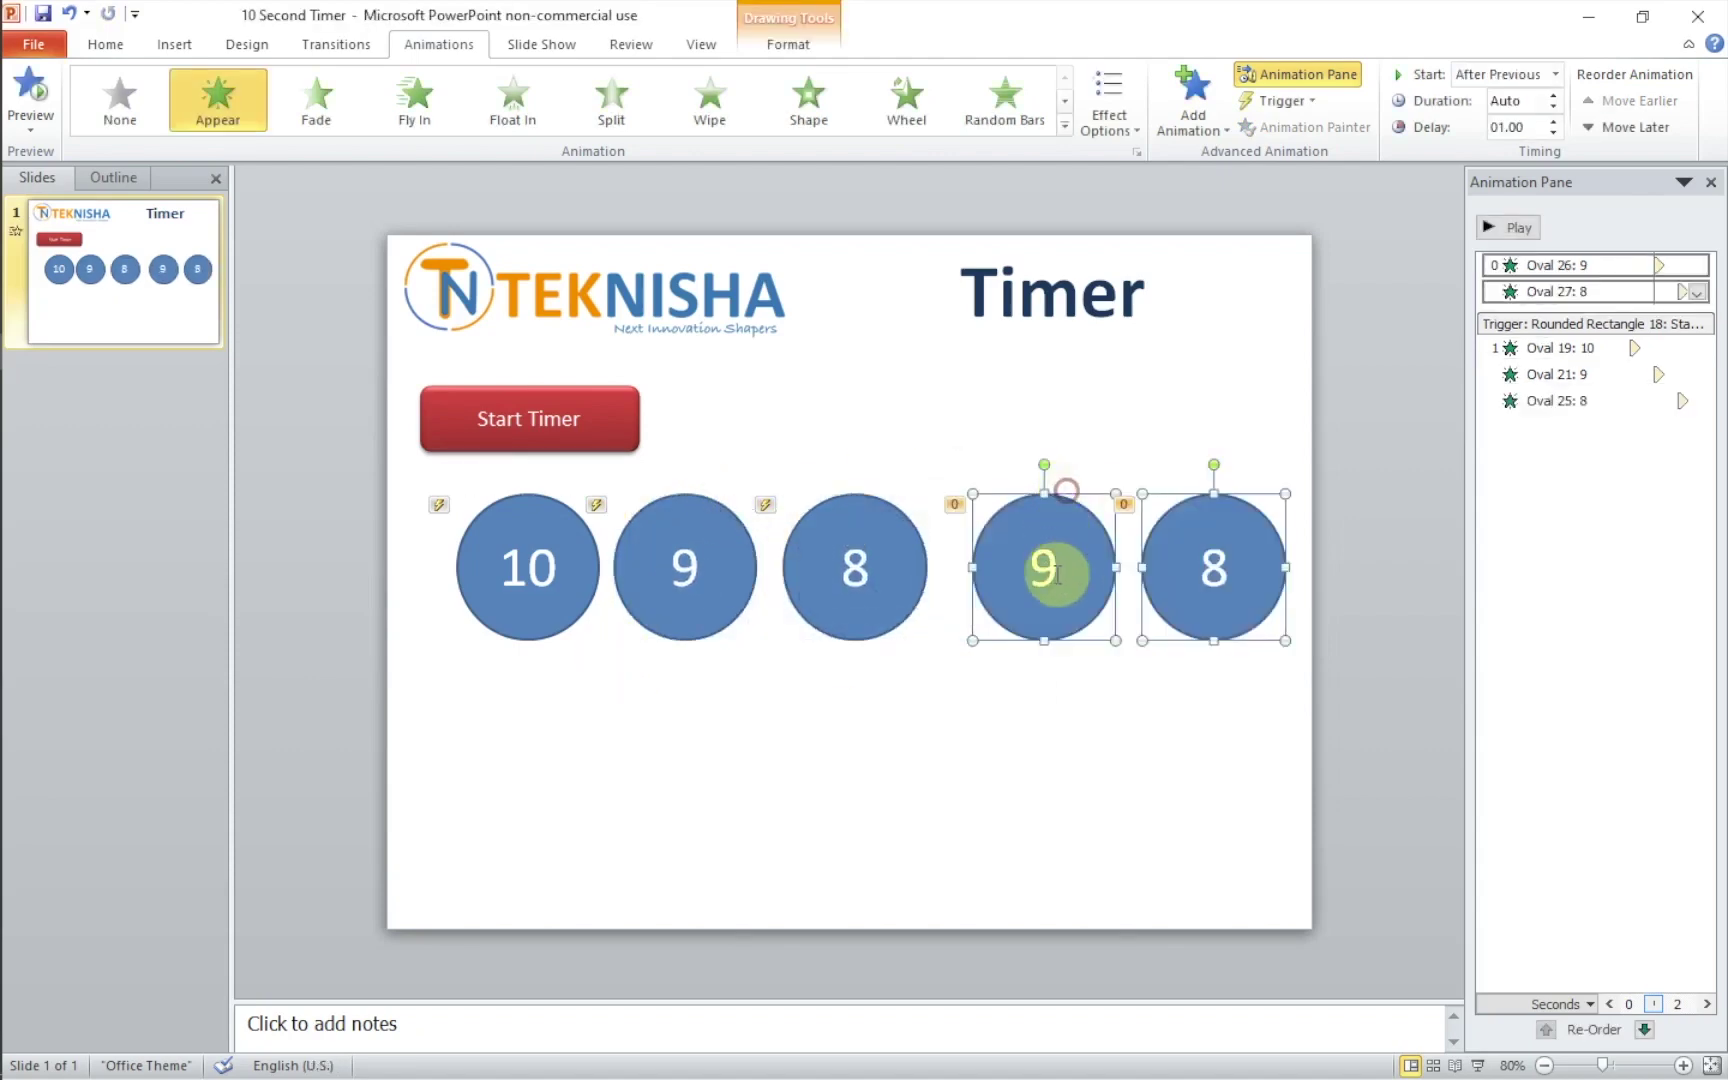
click(1050, 573)
key(BackSpace)
text(7)
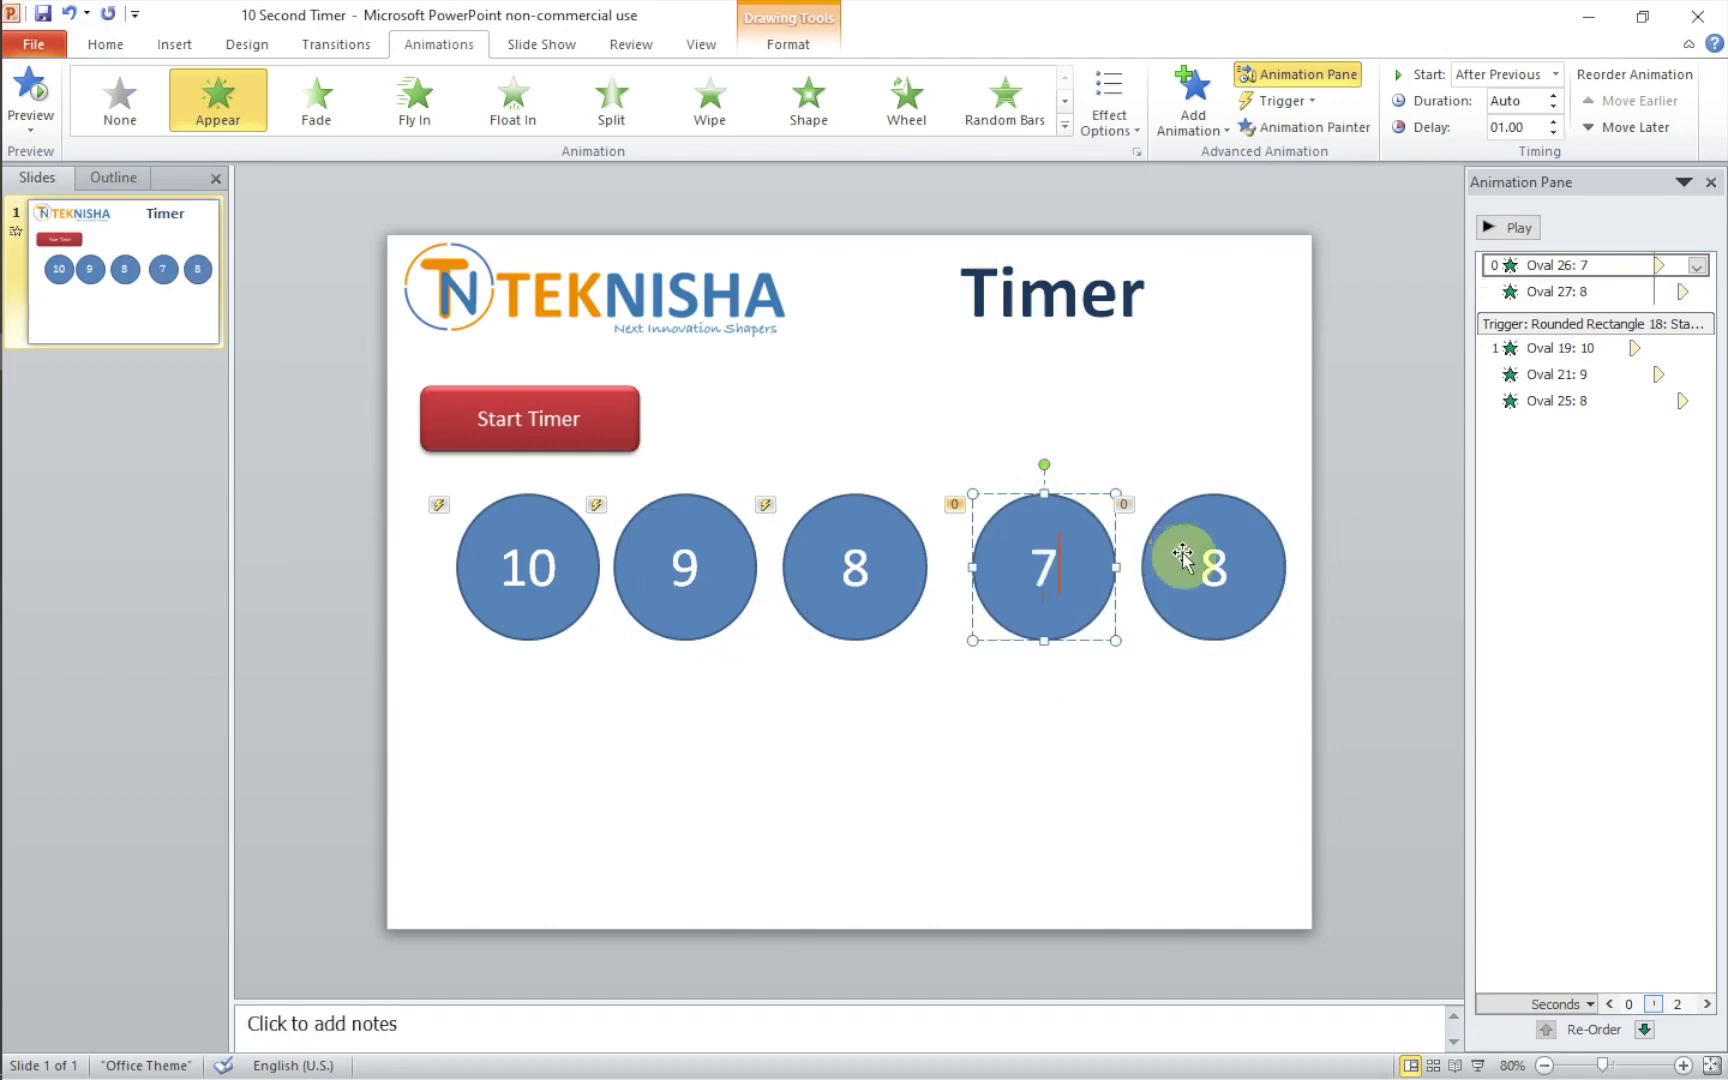
click(1222, 567)
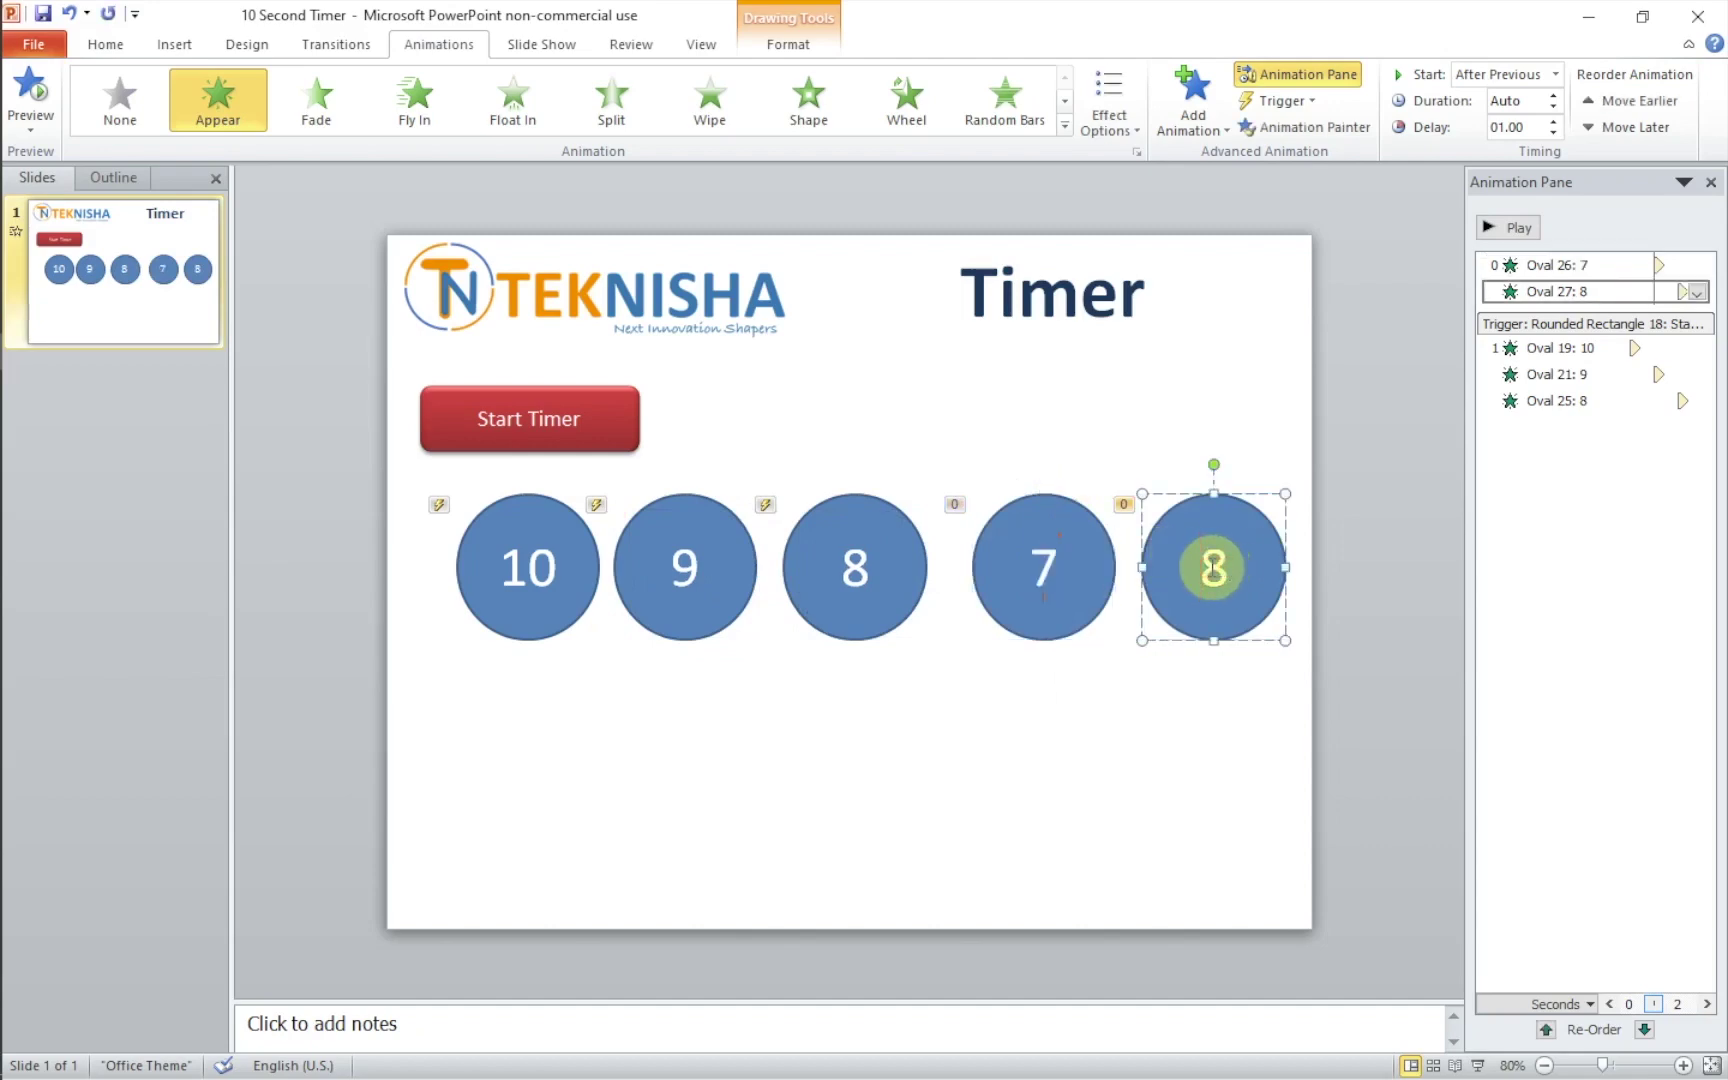
key(BackSpace)
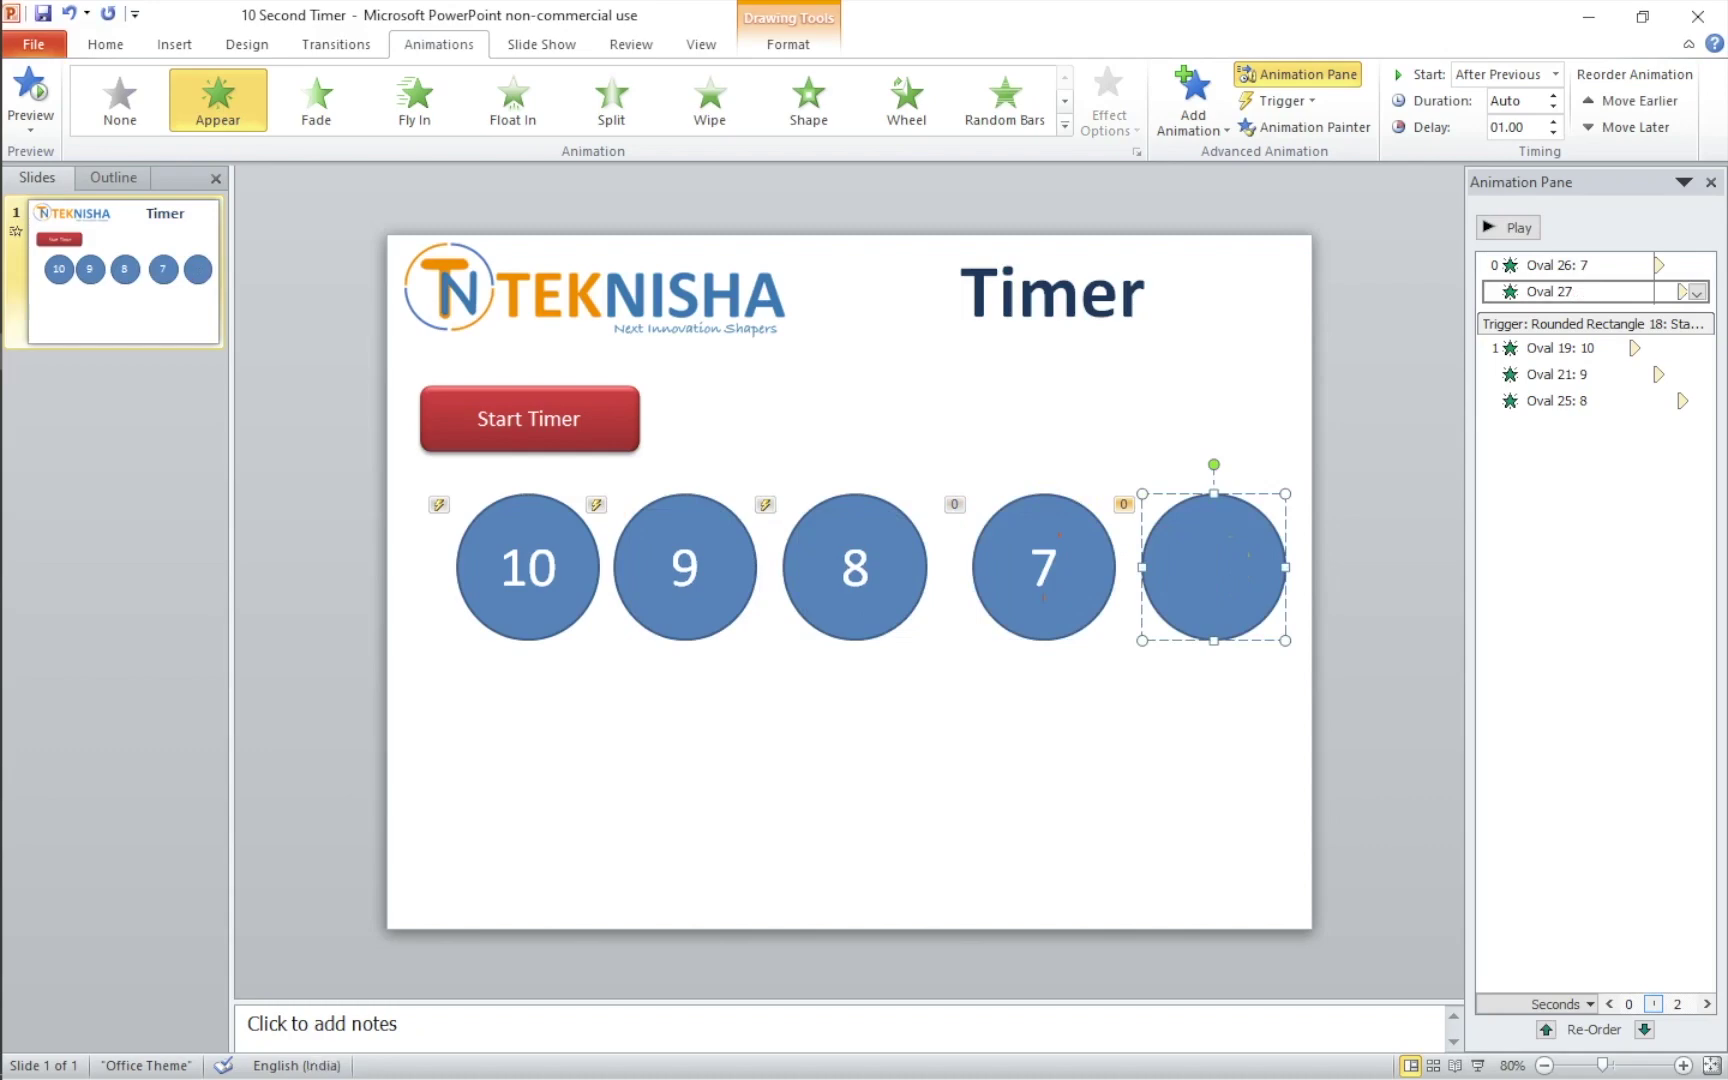
text(6)
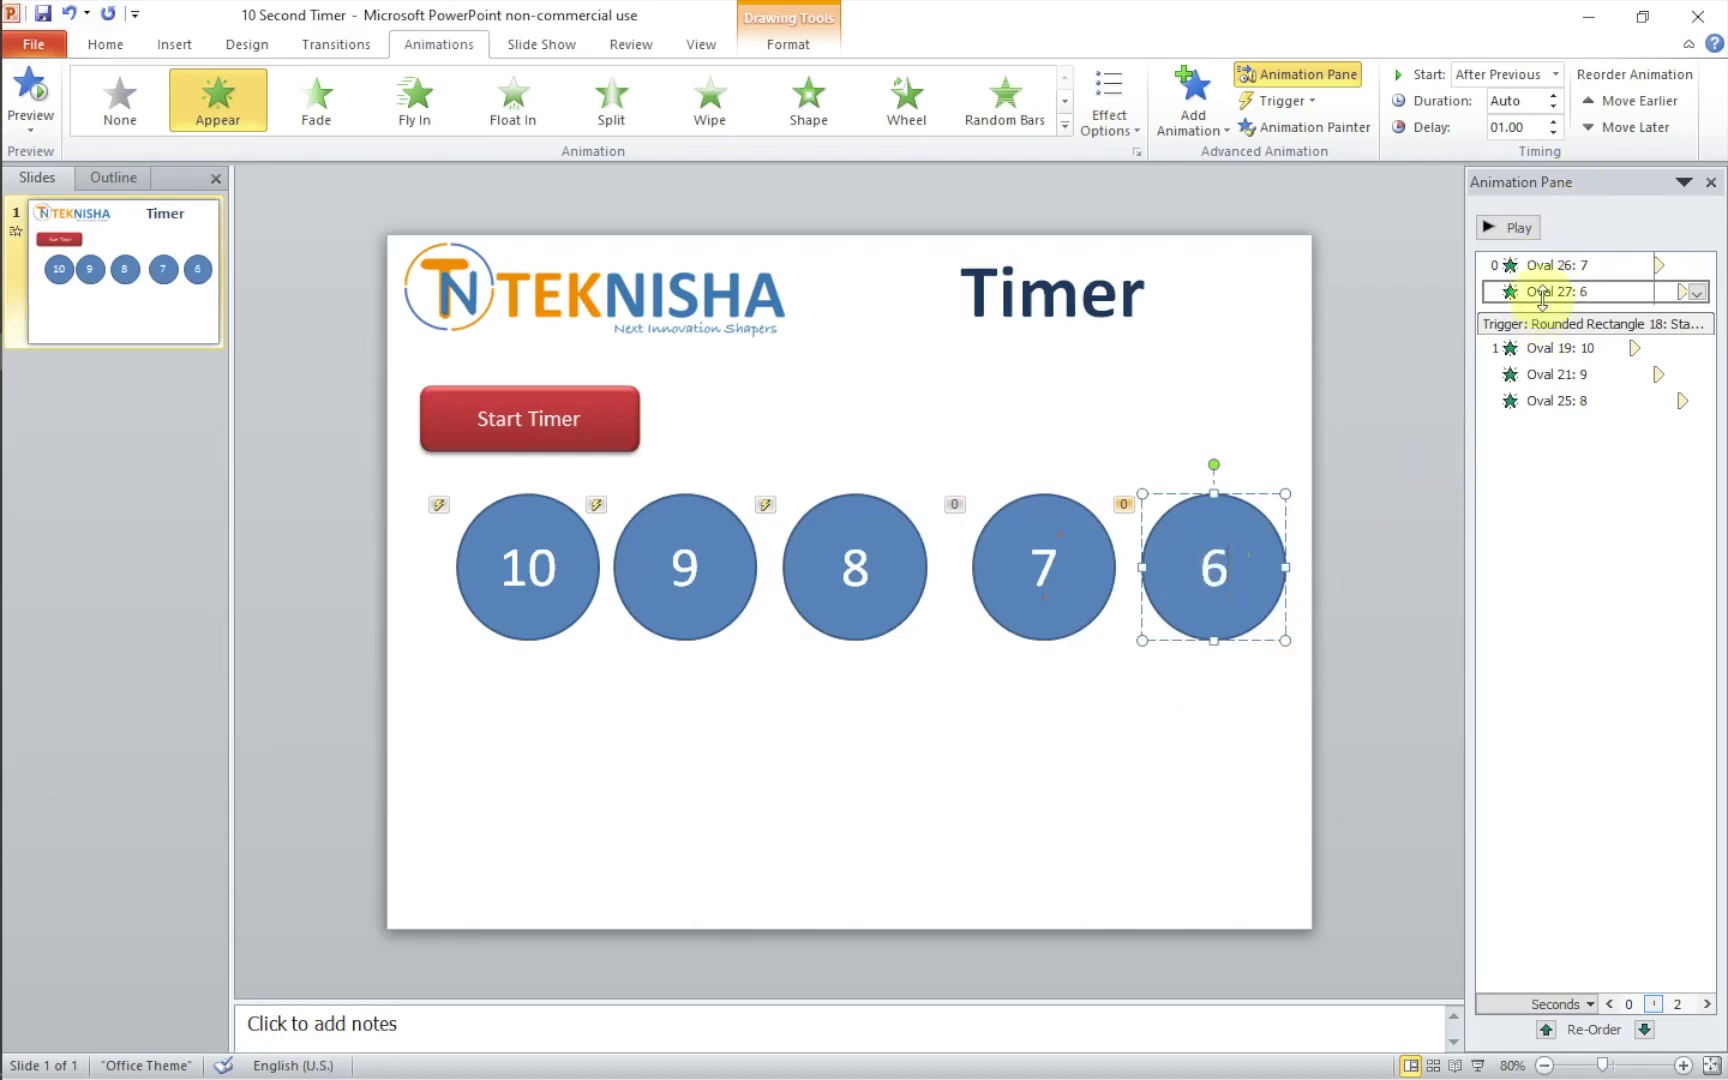
Step: Move circles 7 and 6's Appear entries to the end of the Start Timer trigger group
click(1577, 266)
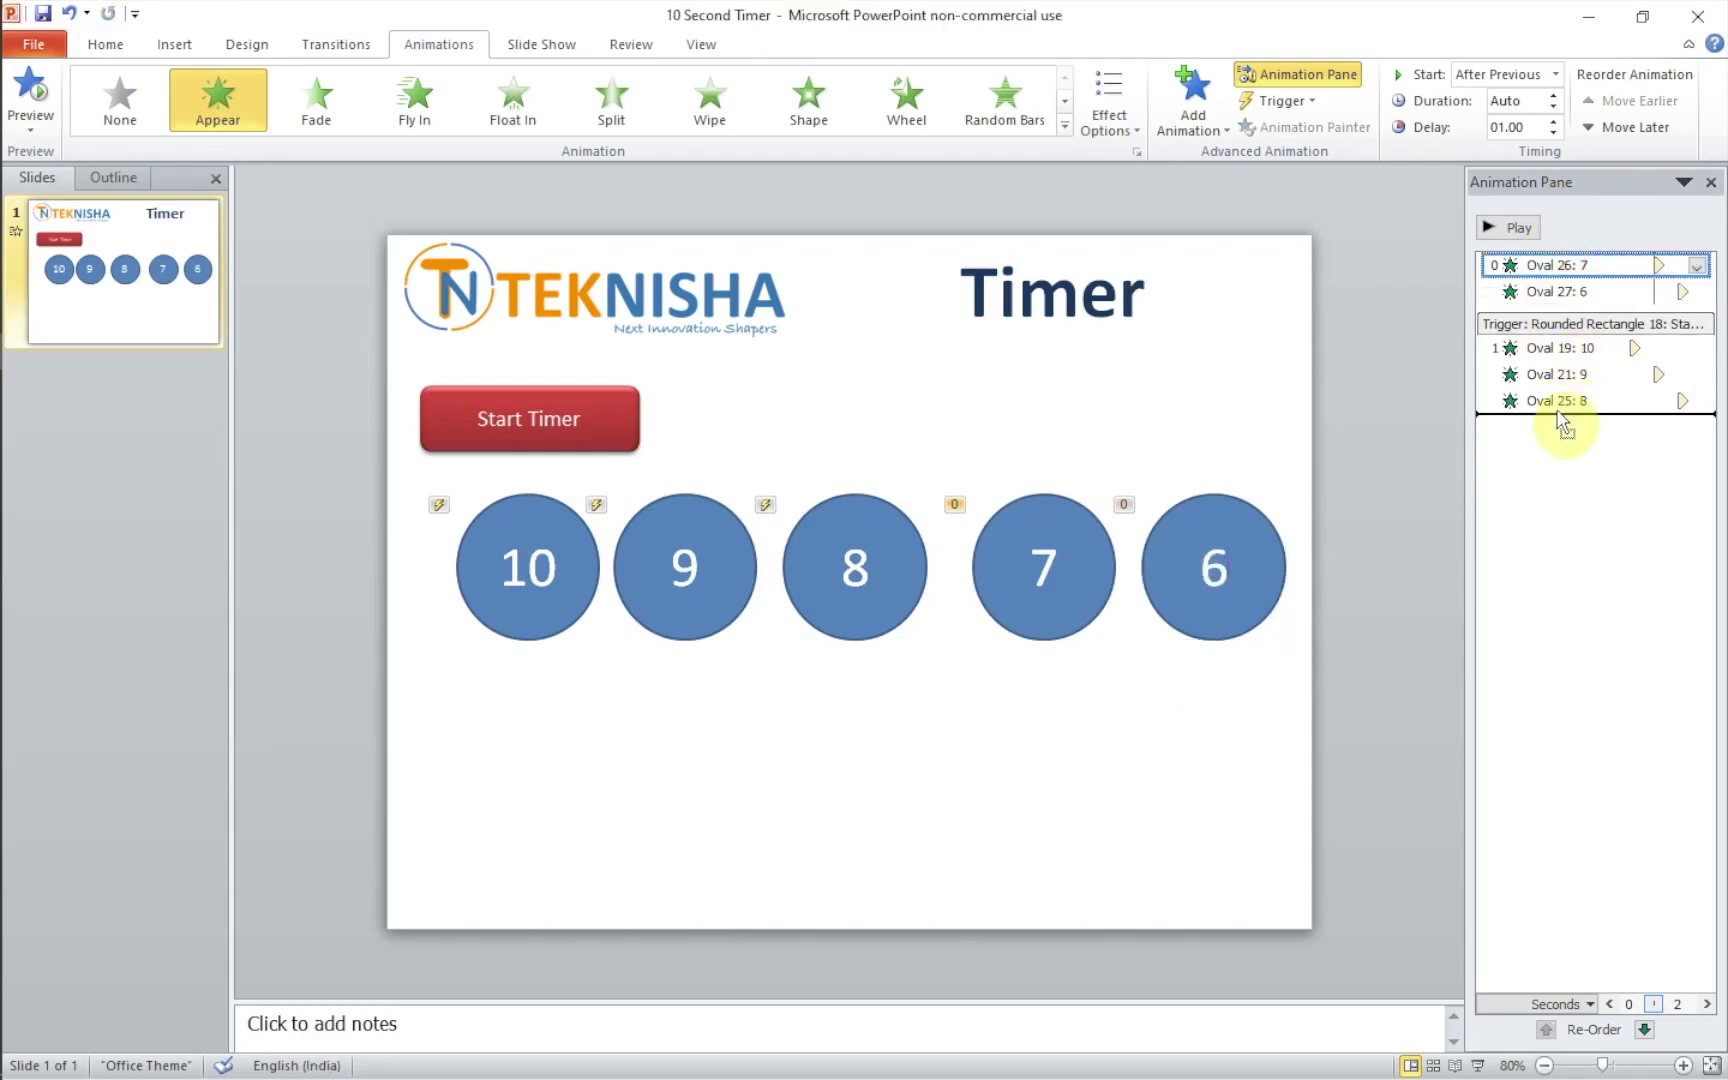
drag(1577, 266, 1562, 422)
drag(1567, 266, 1569, 439)
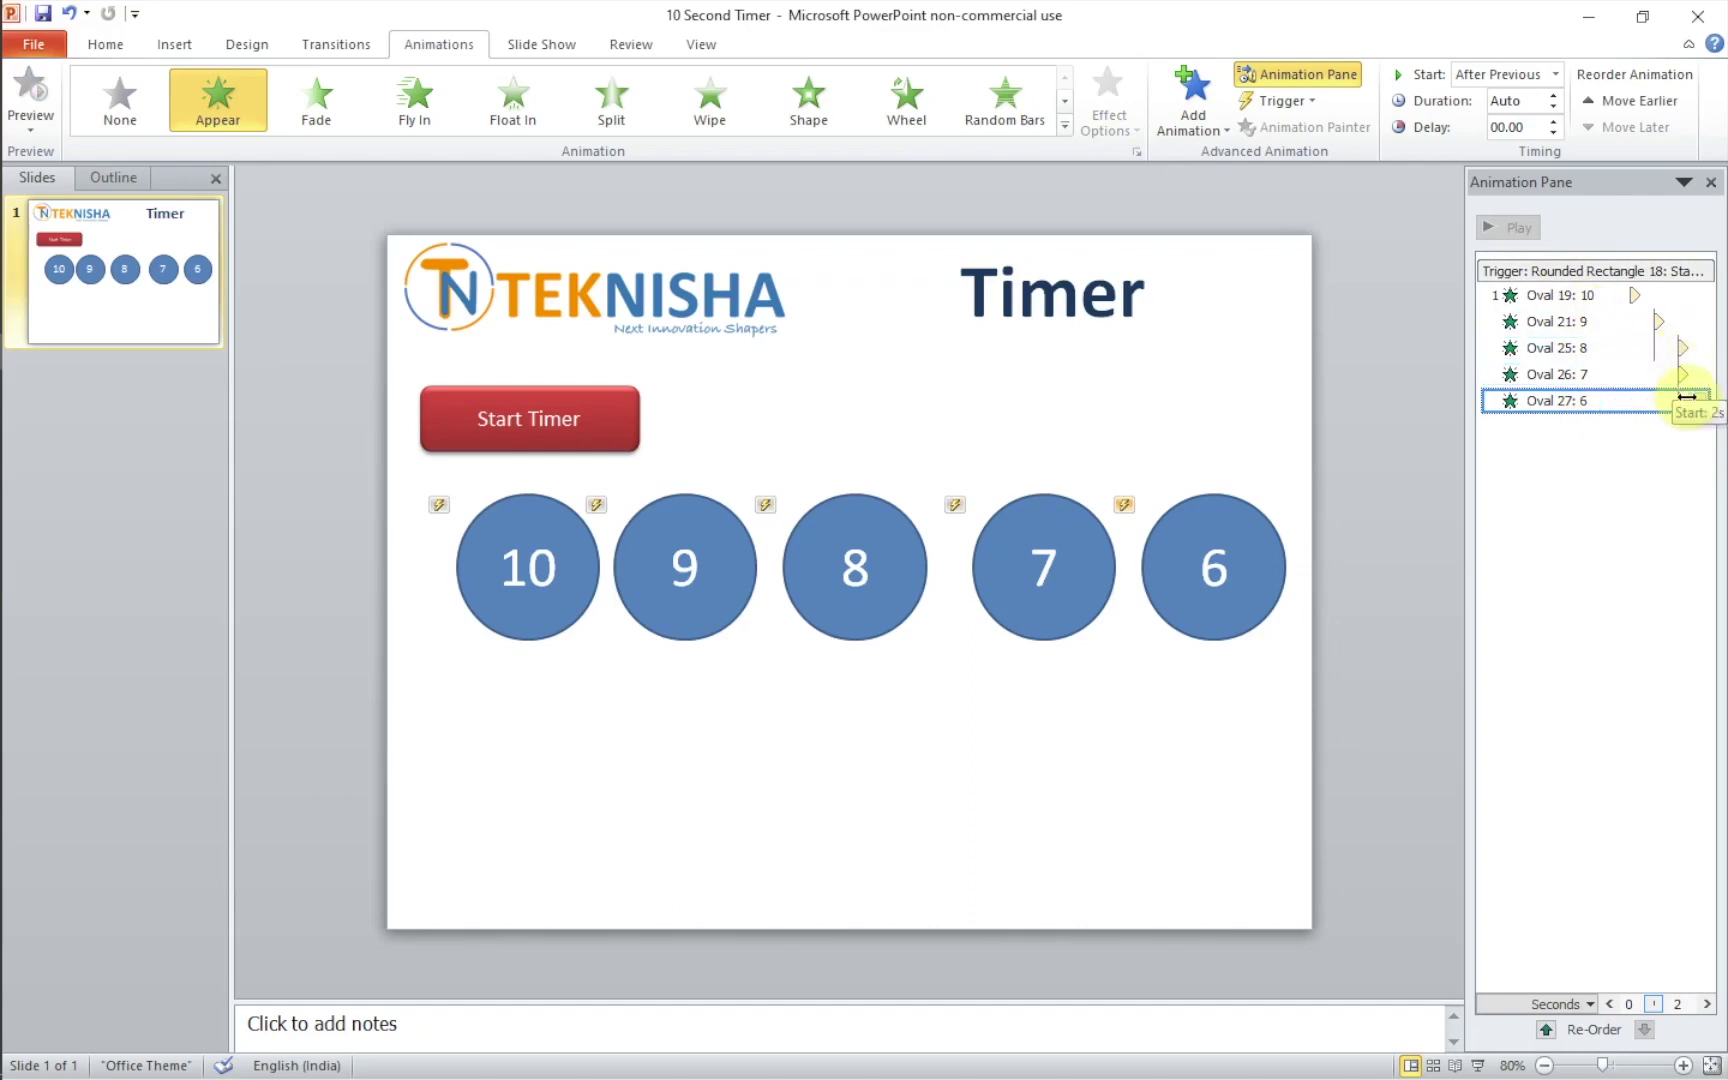
Step: Give Oval 26 and Oval 27 each a 1-second delay after the previous animation
click(1655, 378)
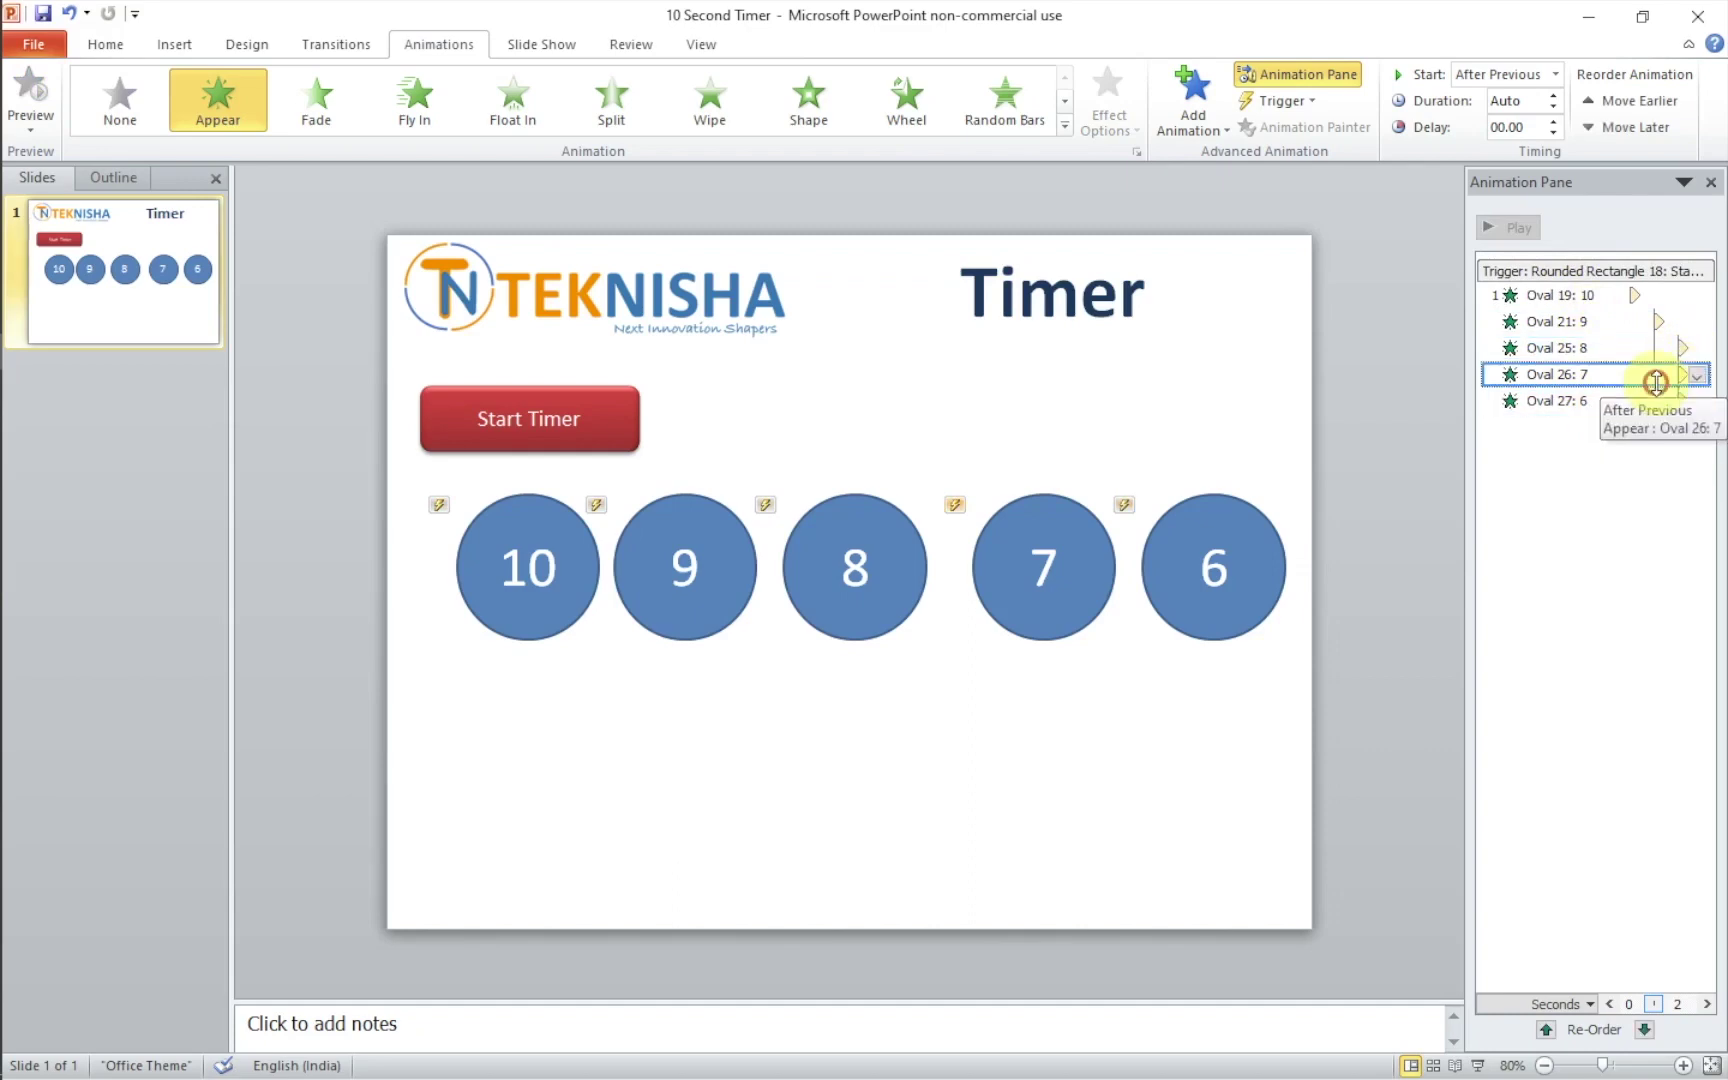
click(1706, 380)
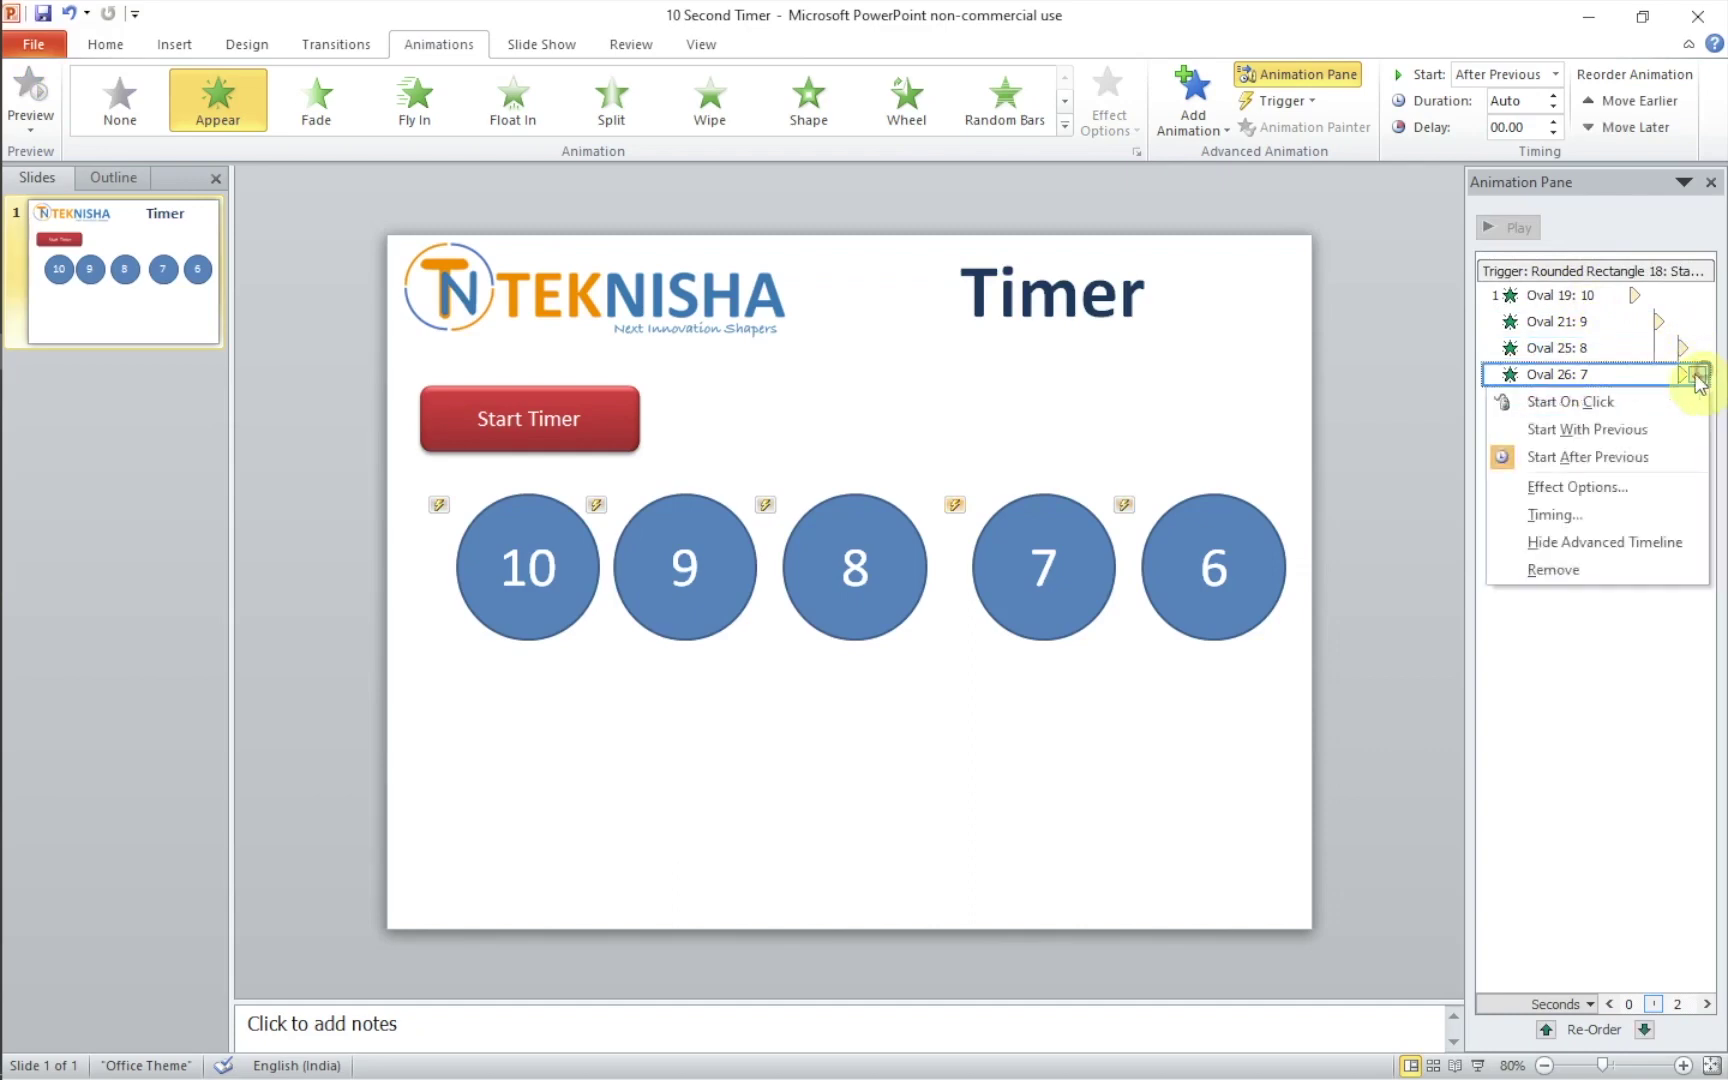
click(1546, 516)
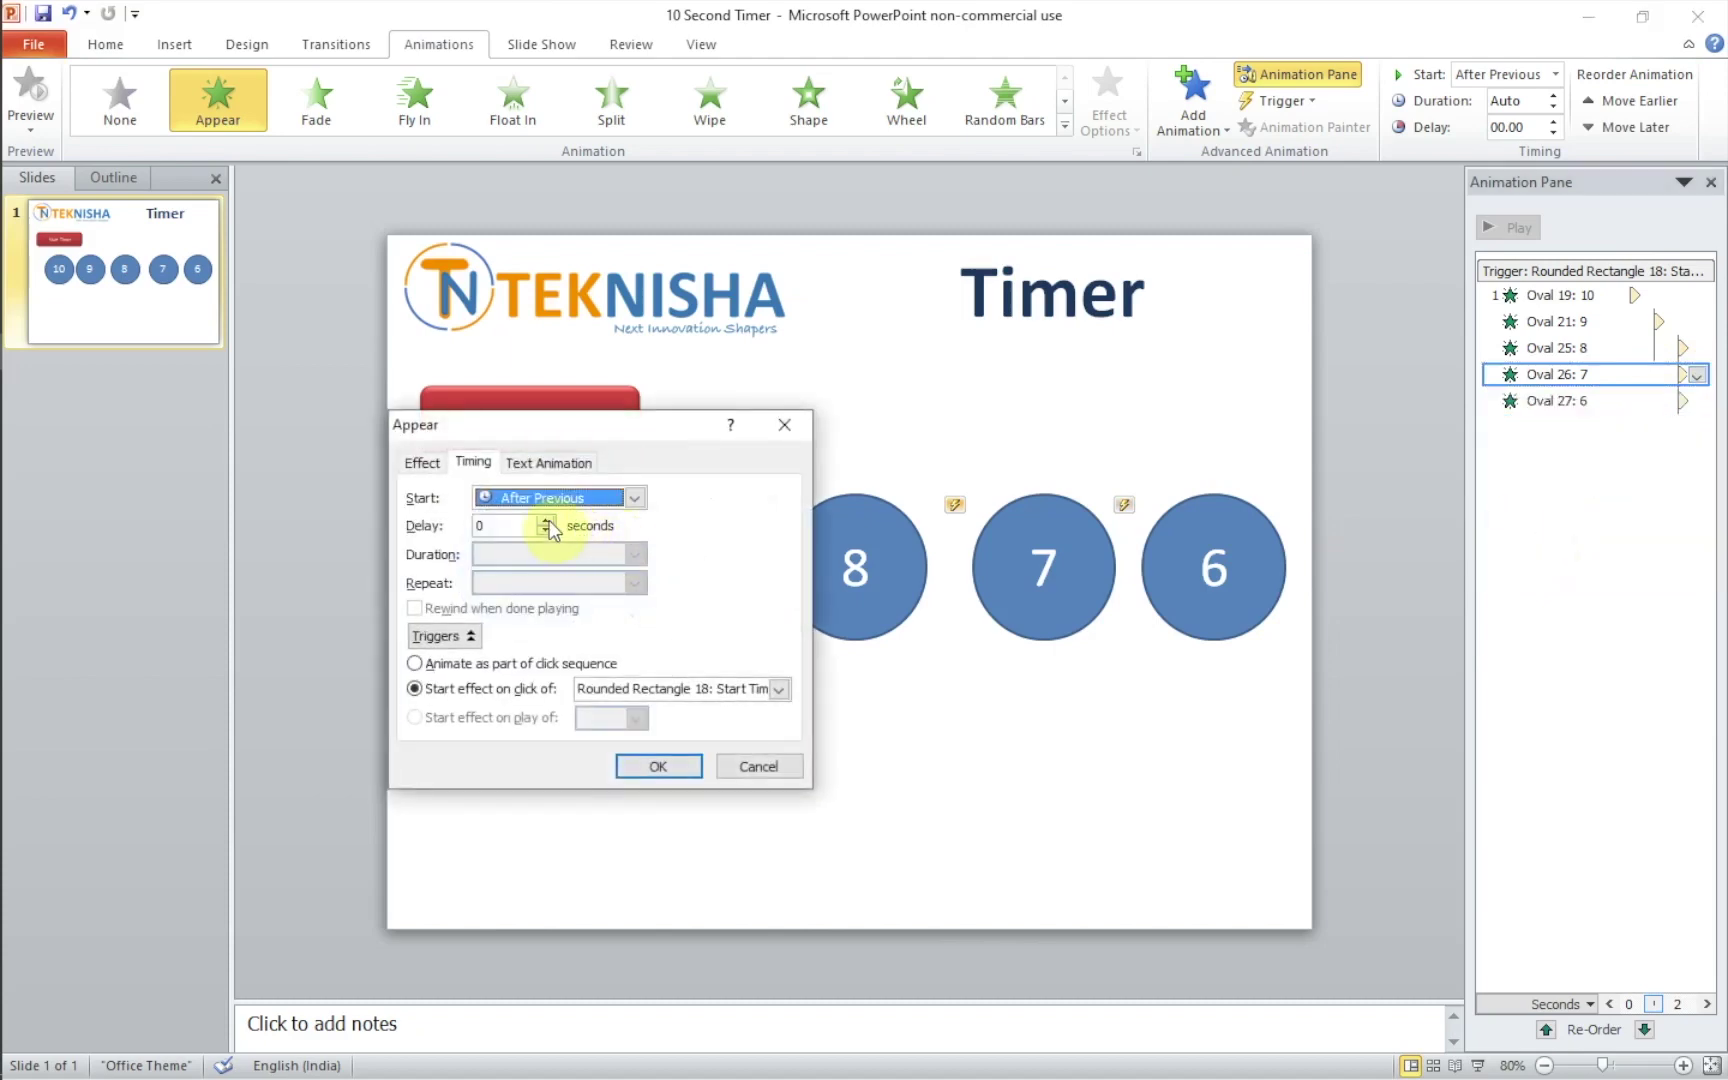
click(545, 520)
click(675, 768)
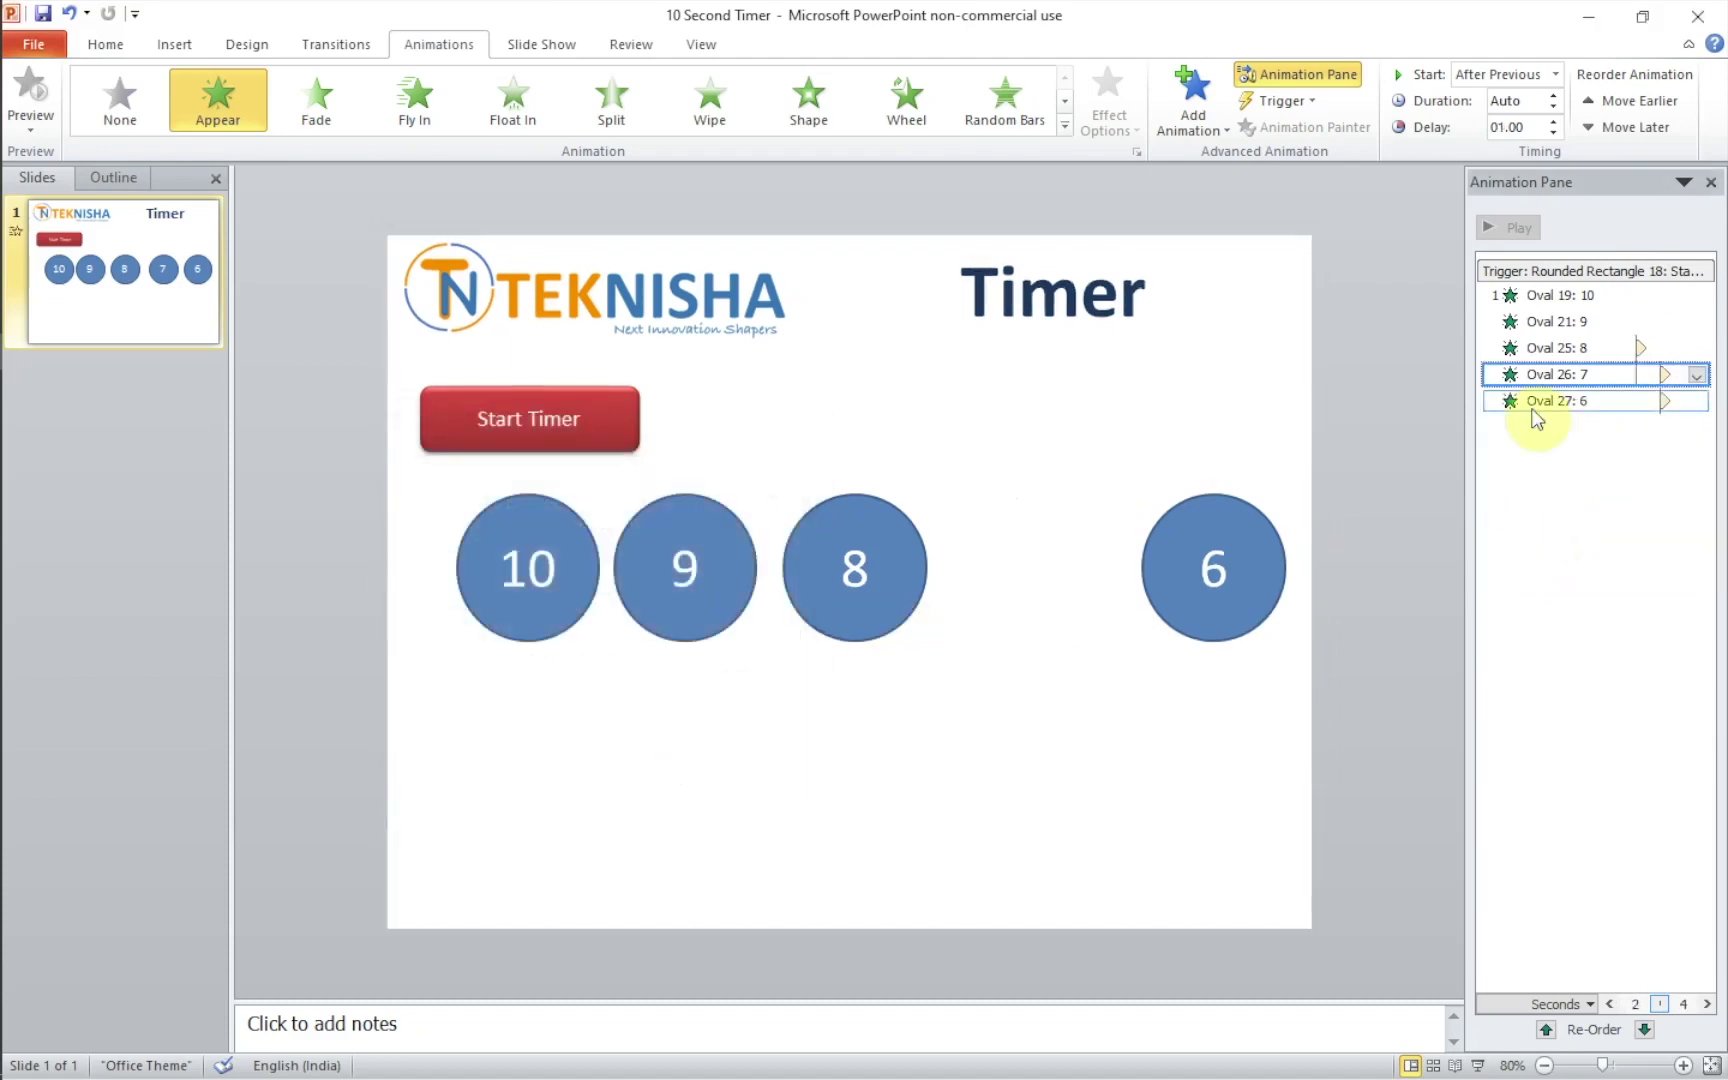
click(1590, 401)
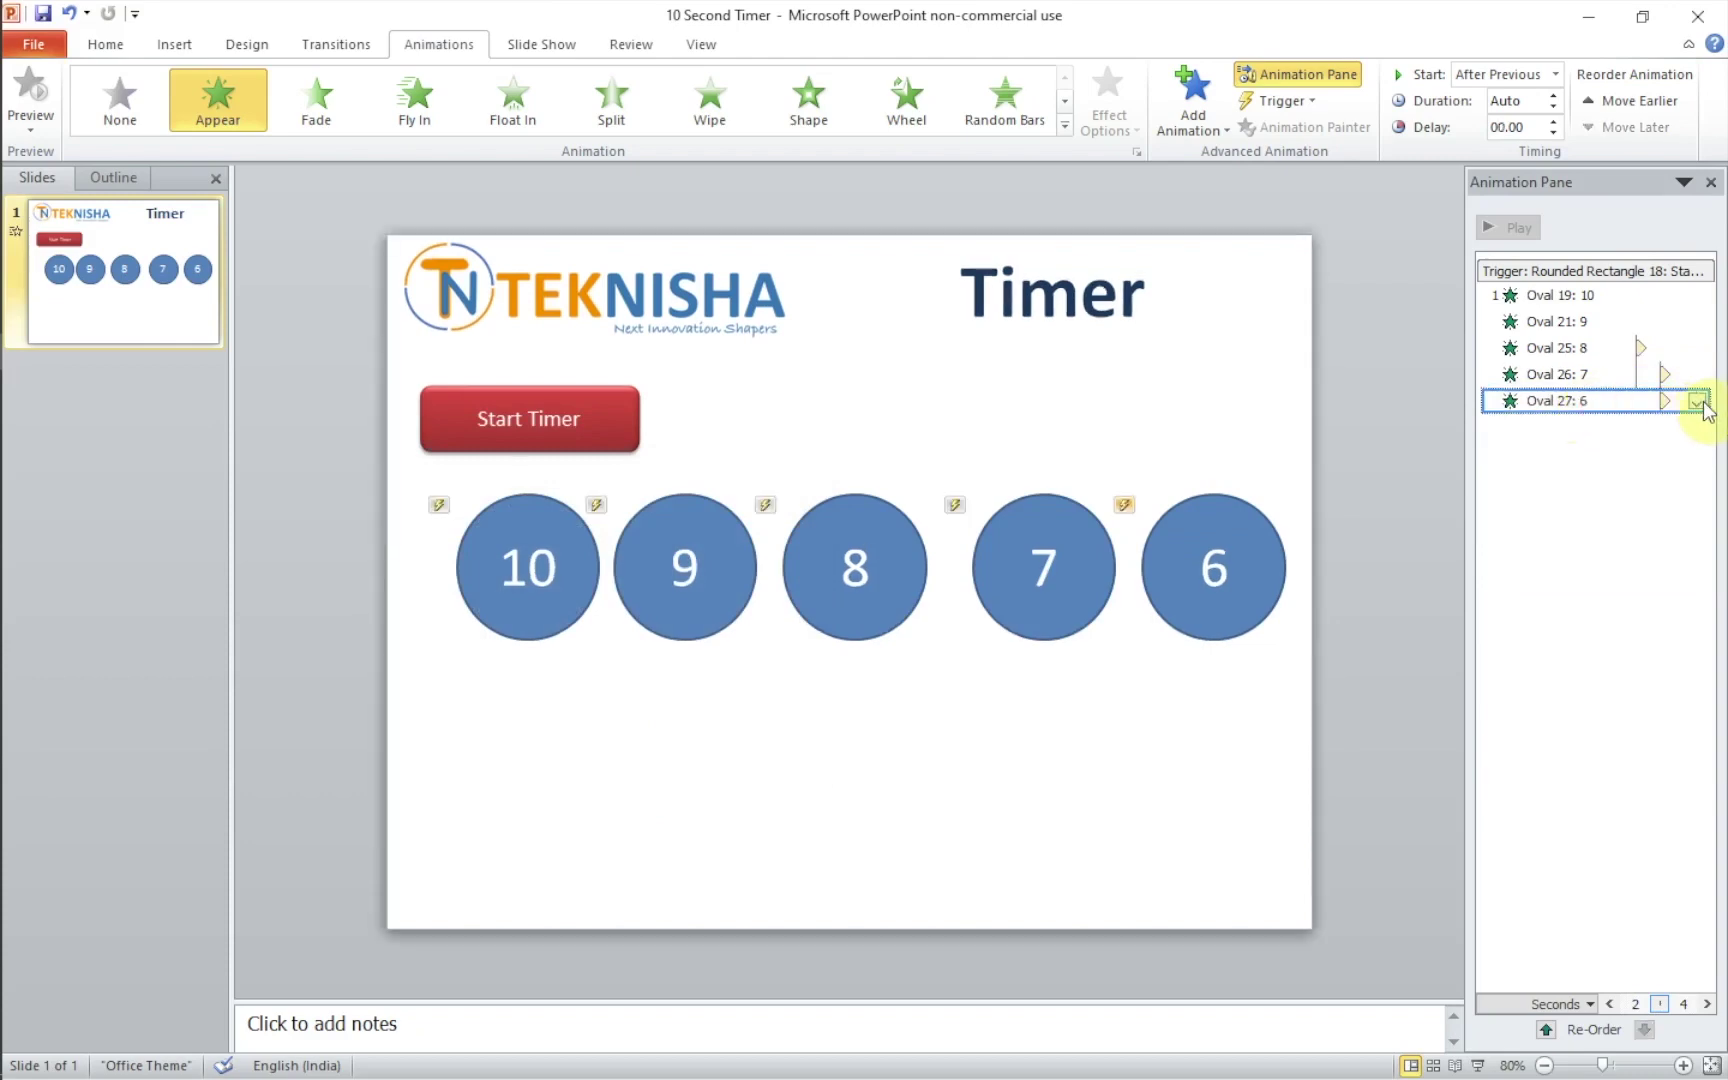
click(1696, 401)
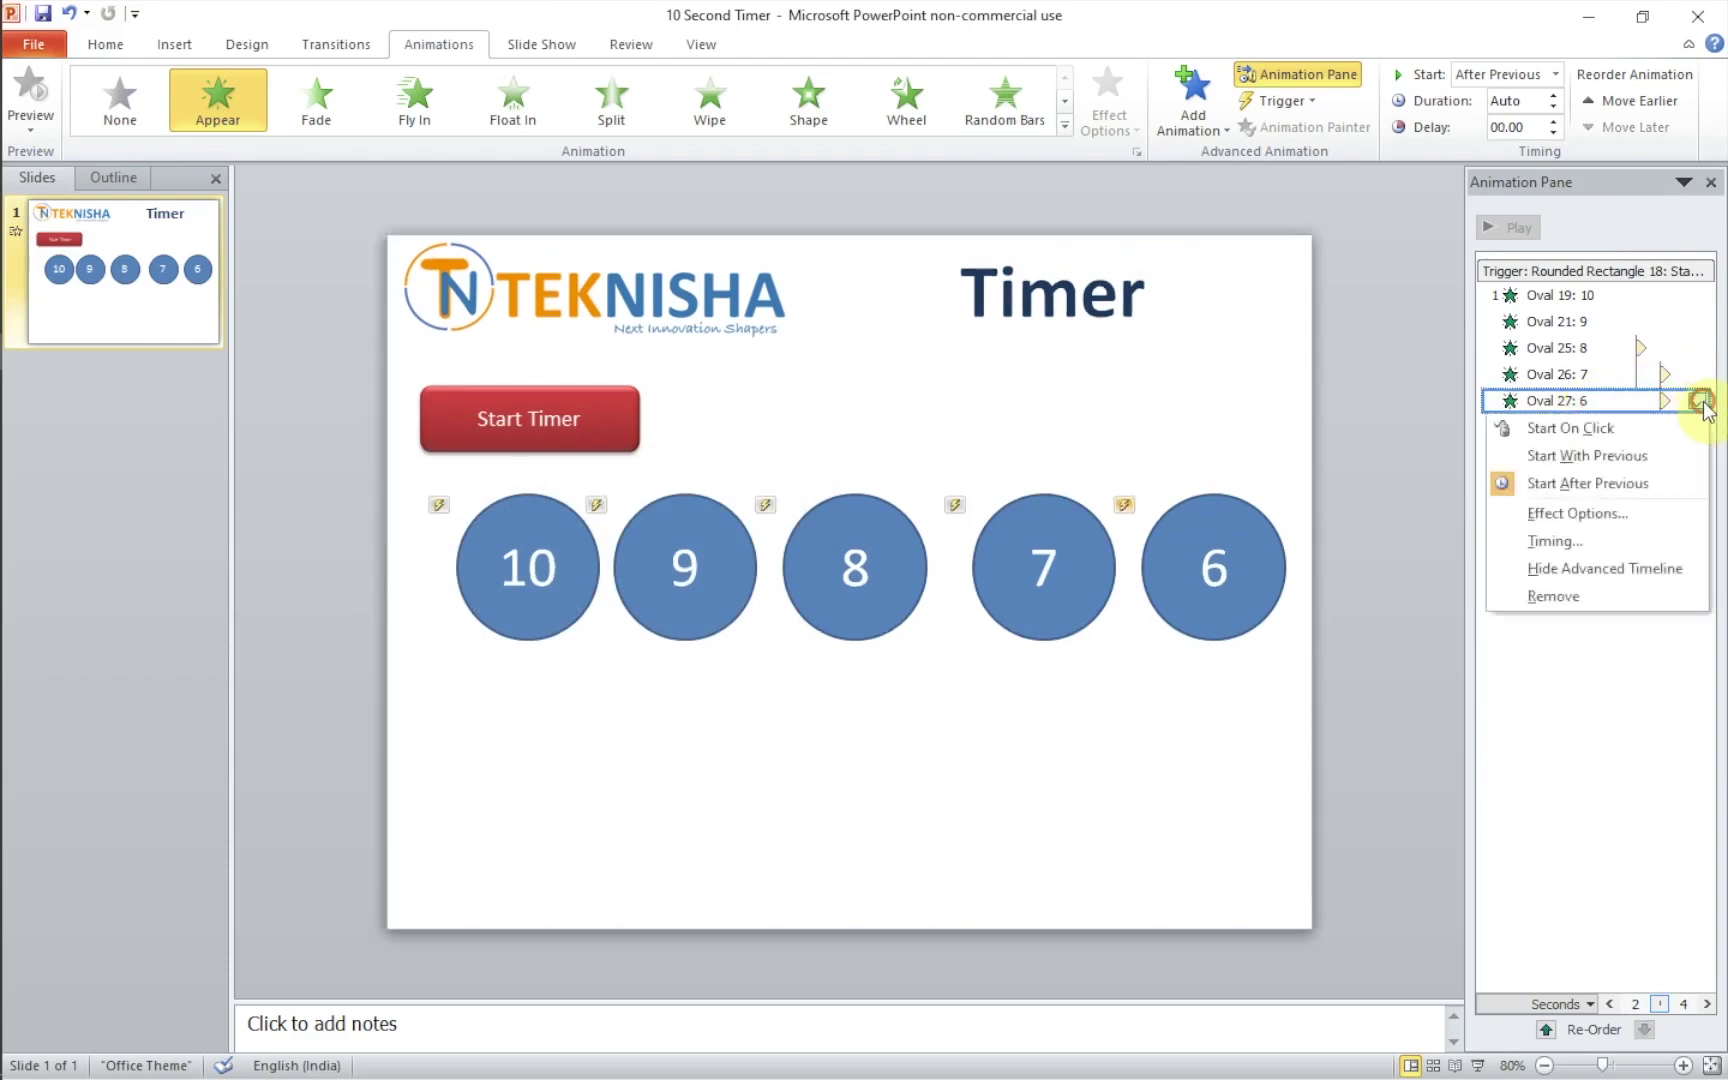
click(1557, 540)
click(546, 520)
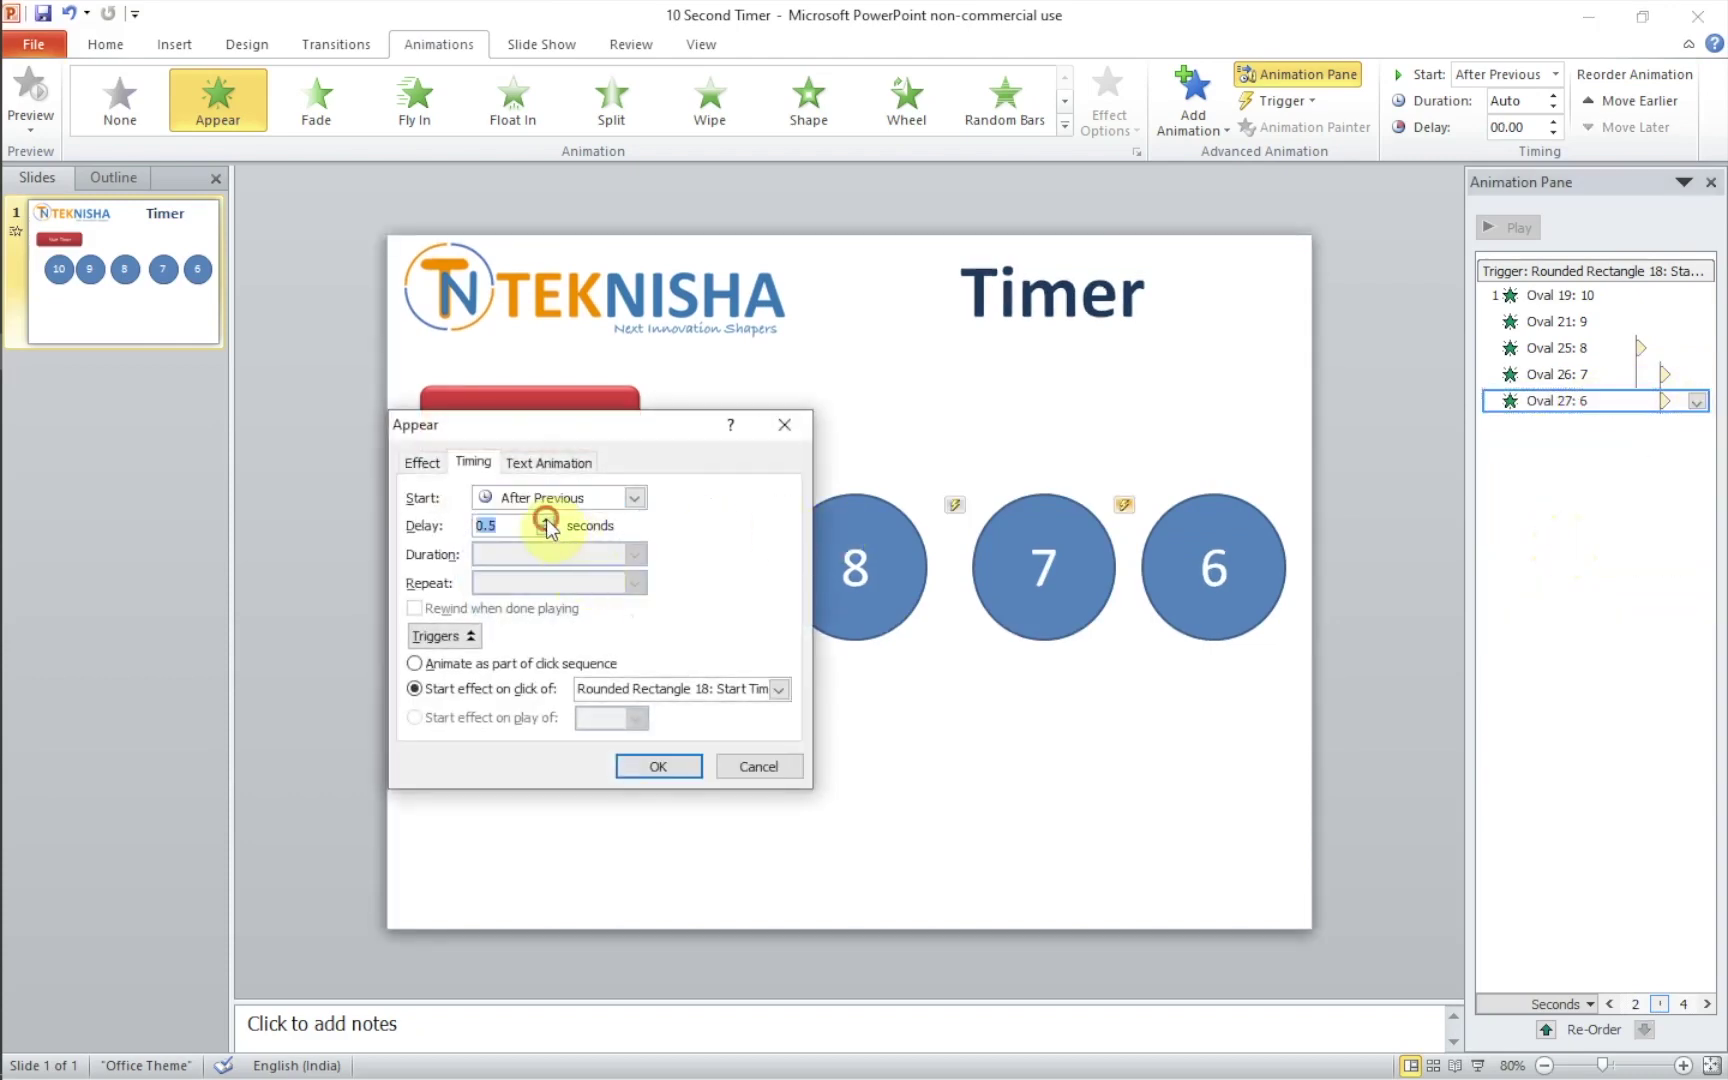
click(661, 768)
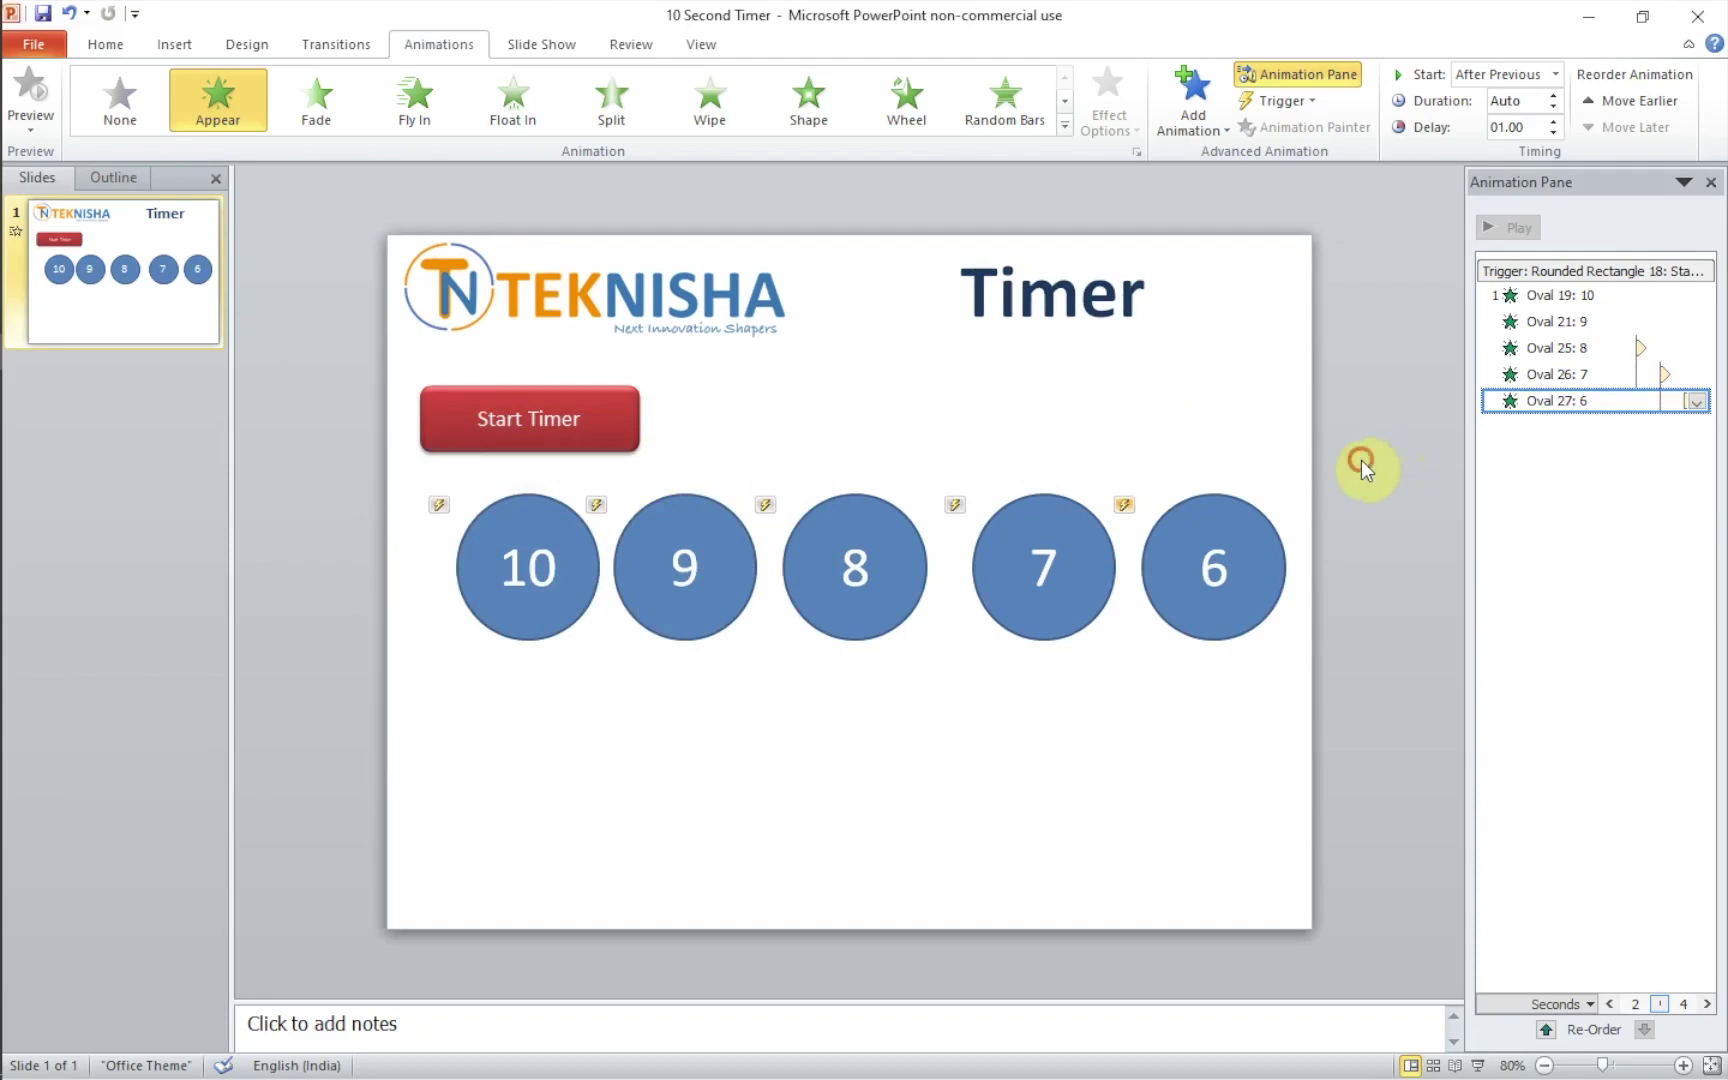
drag(1361, 461, 623, 679)
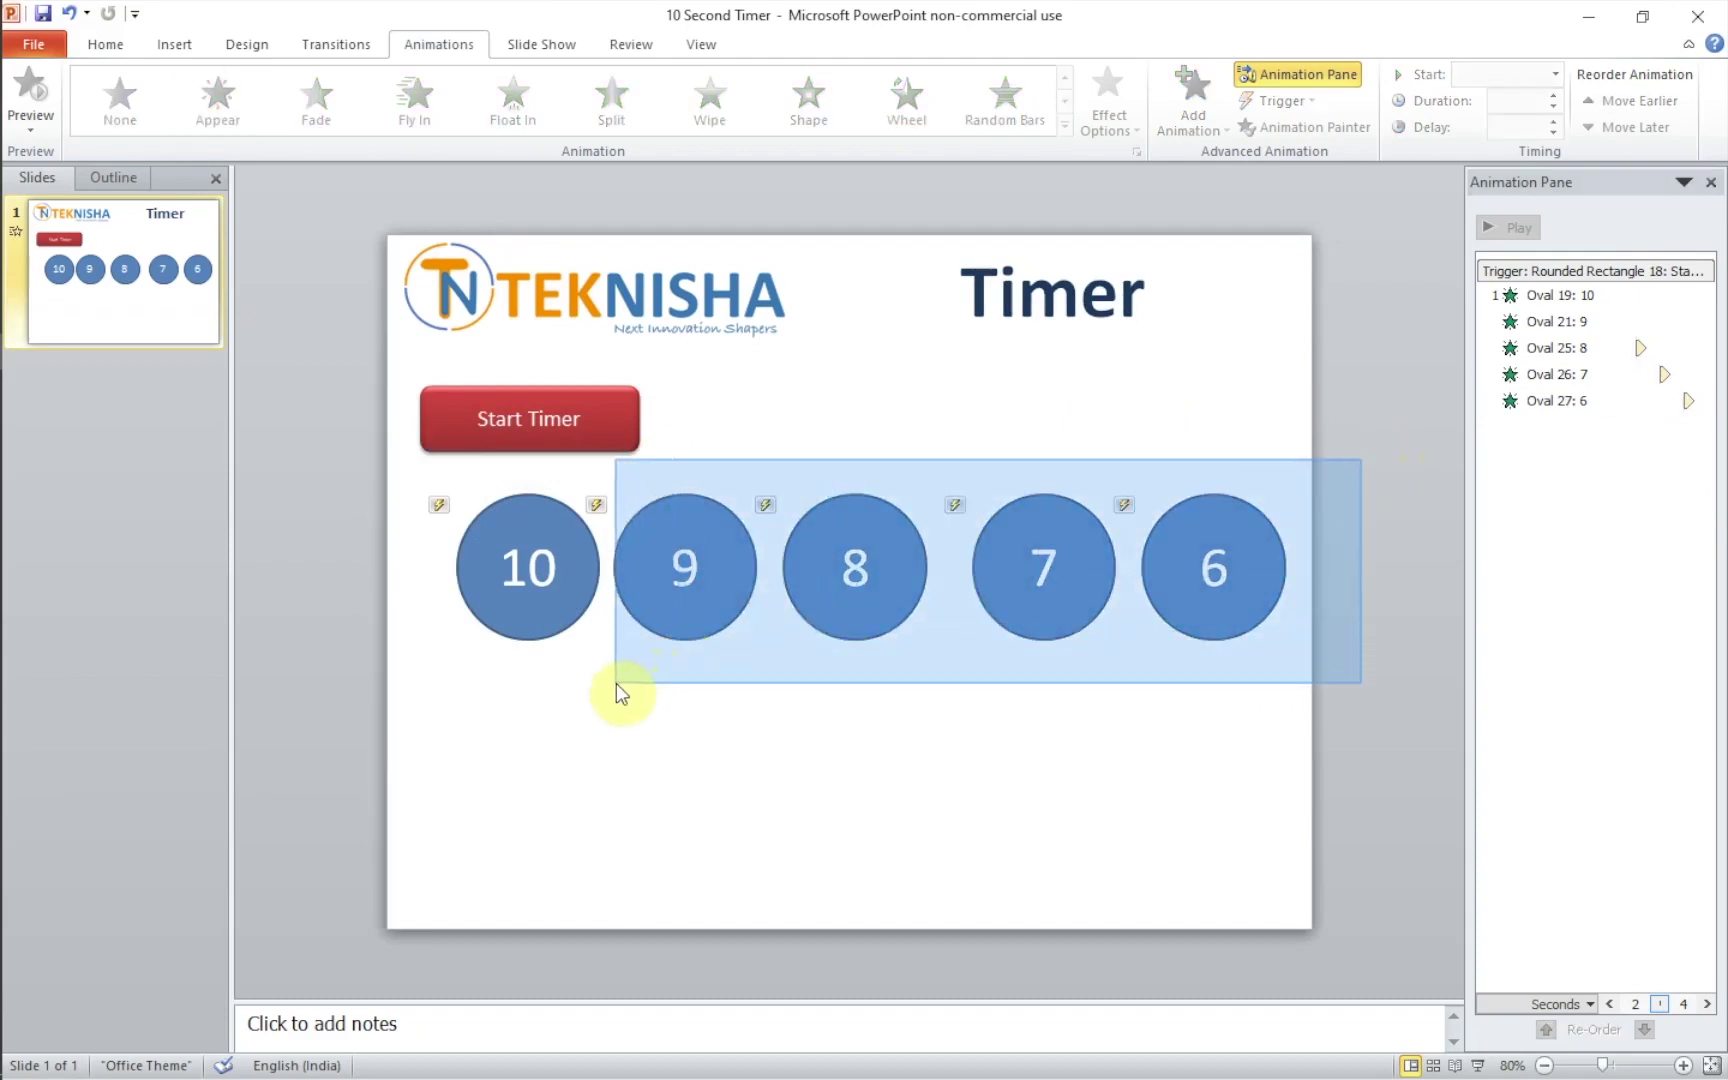
Step: Copy circles 9 to 6 and place the duplicates as a second row below
drag(624, 679, 600, 686)
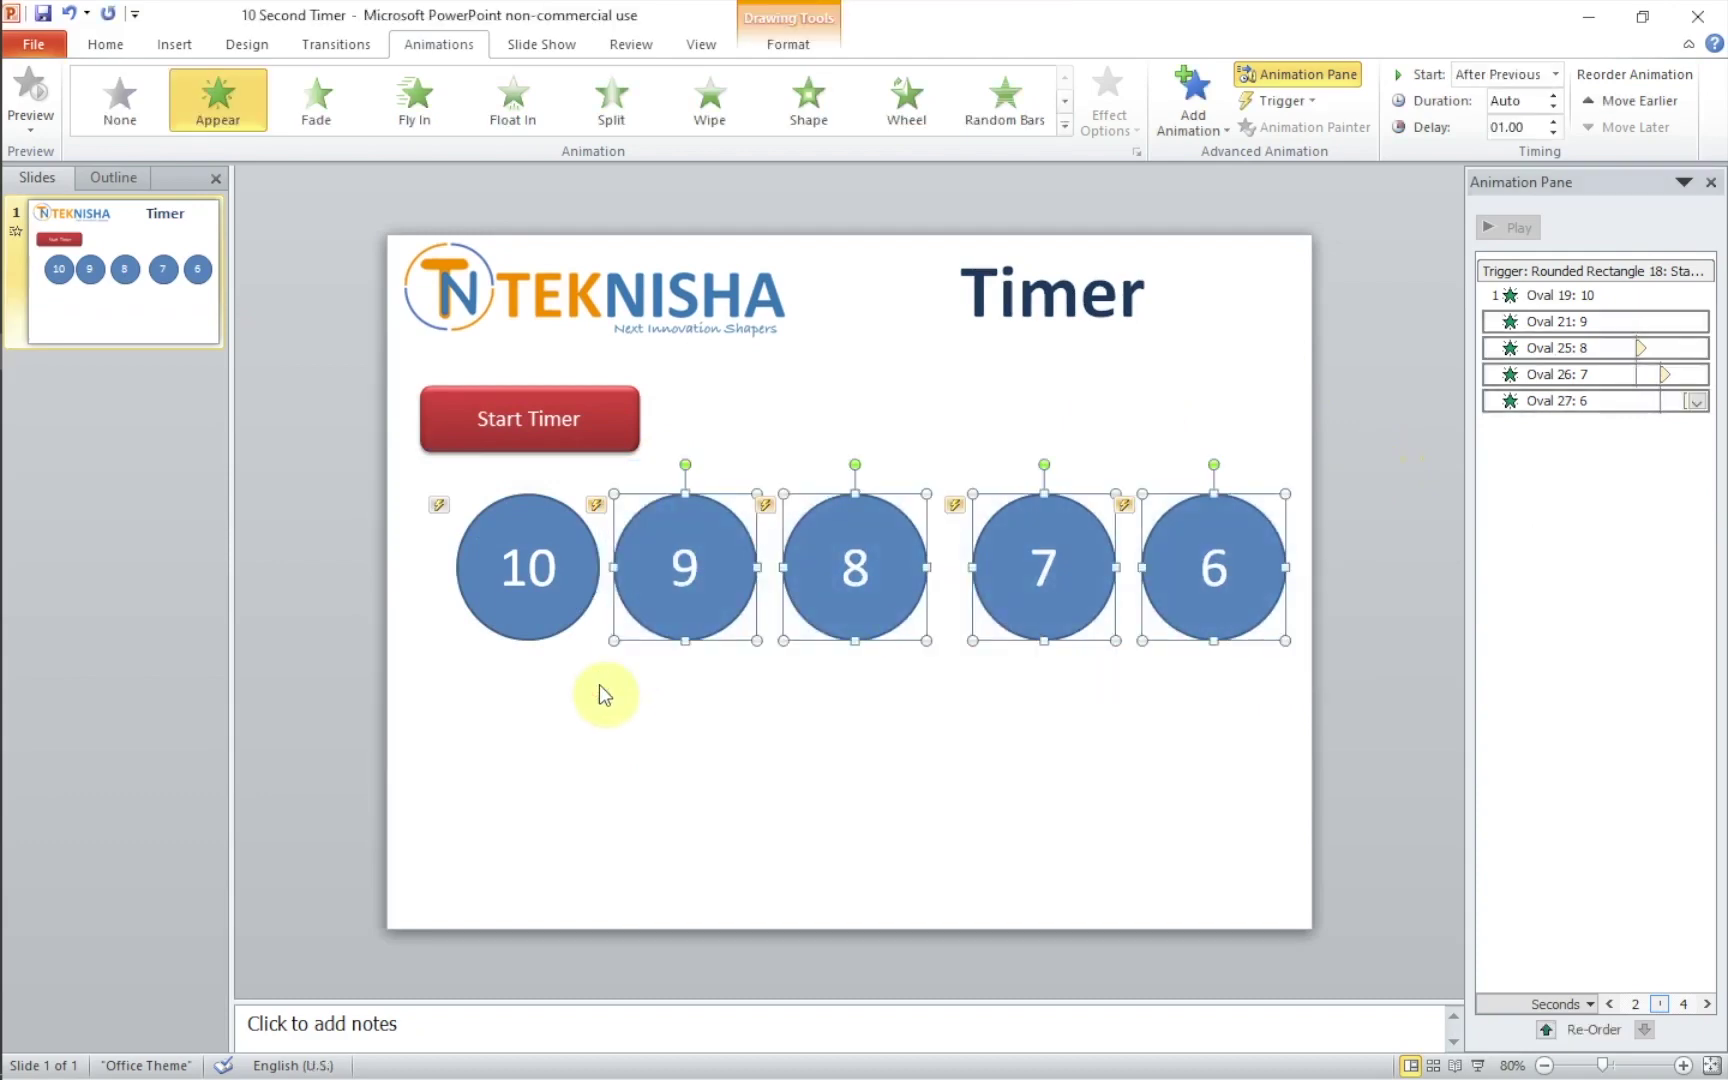
click(573, 692)
key(ctrl+v)
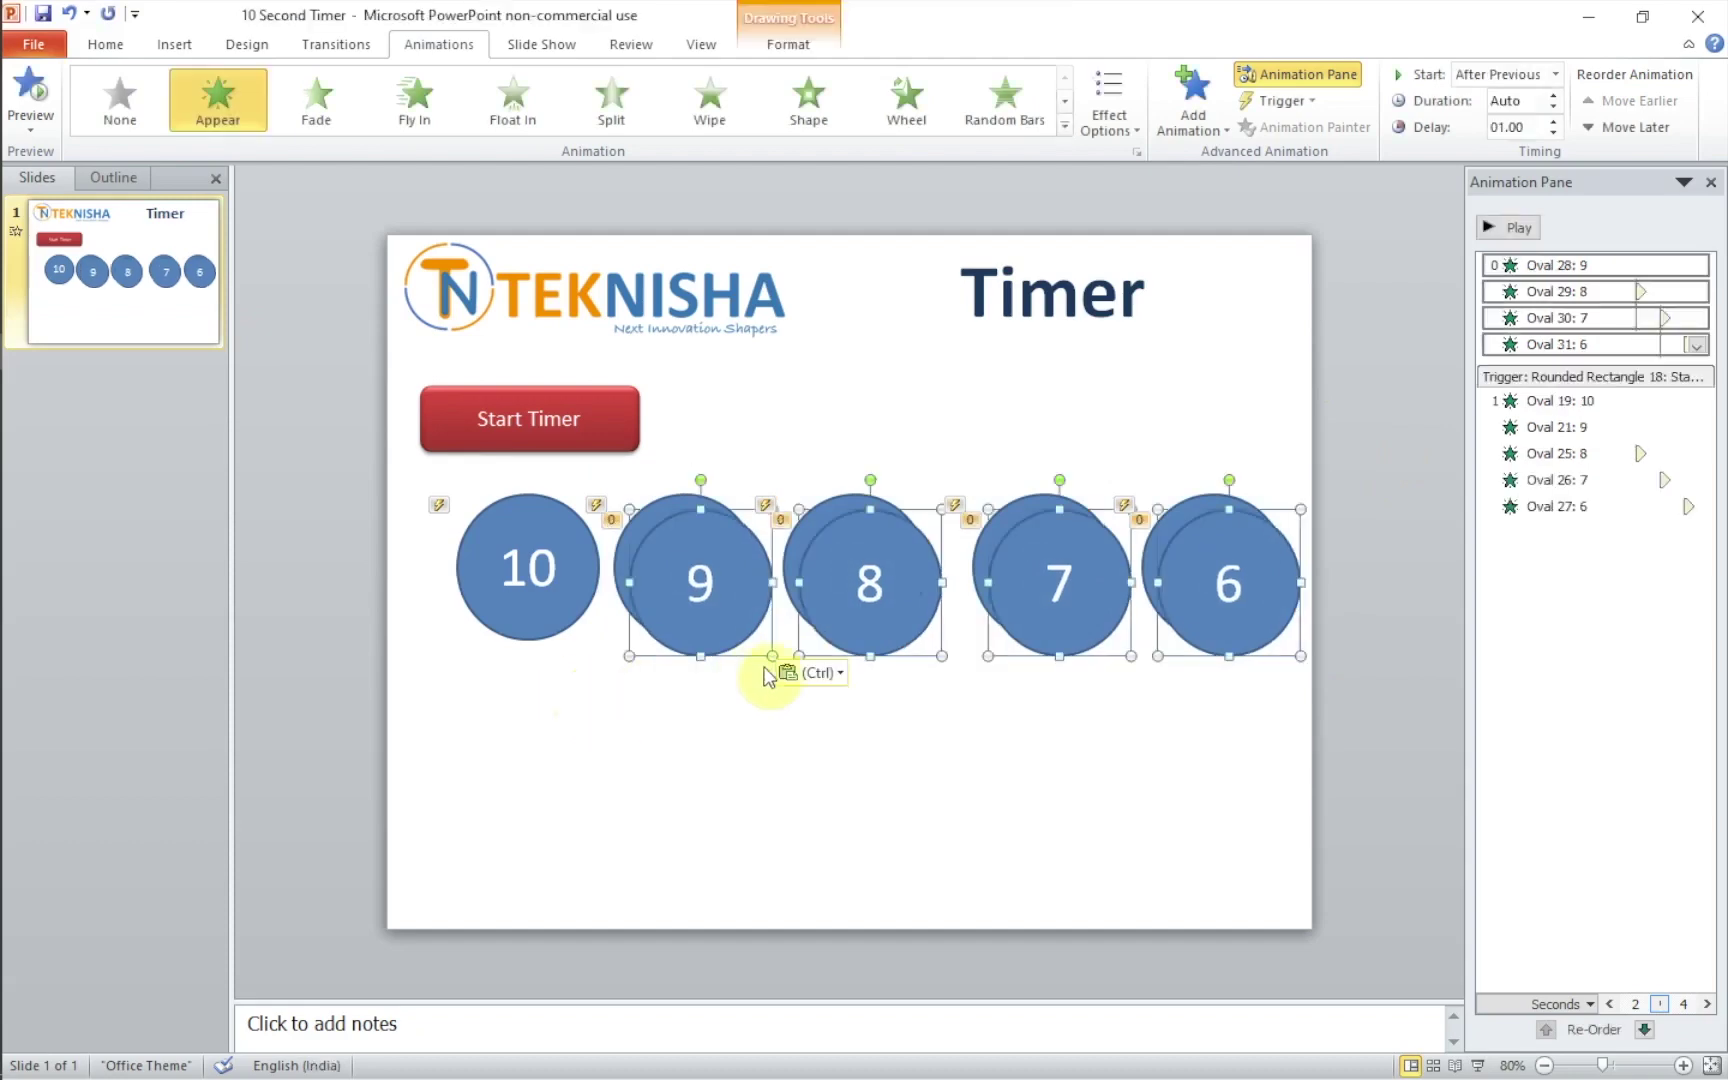
drag(733, 522, 552, 687)
Step: Renumber the second-row circles as 5, 4, 3 and 2
click(516, 747)
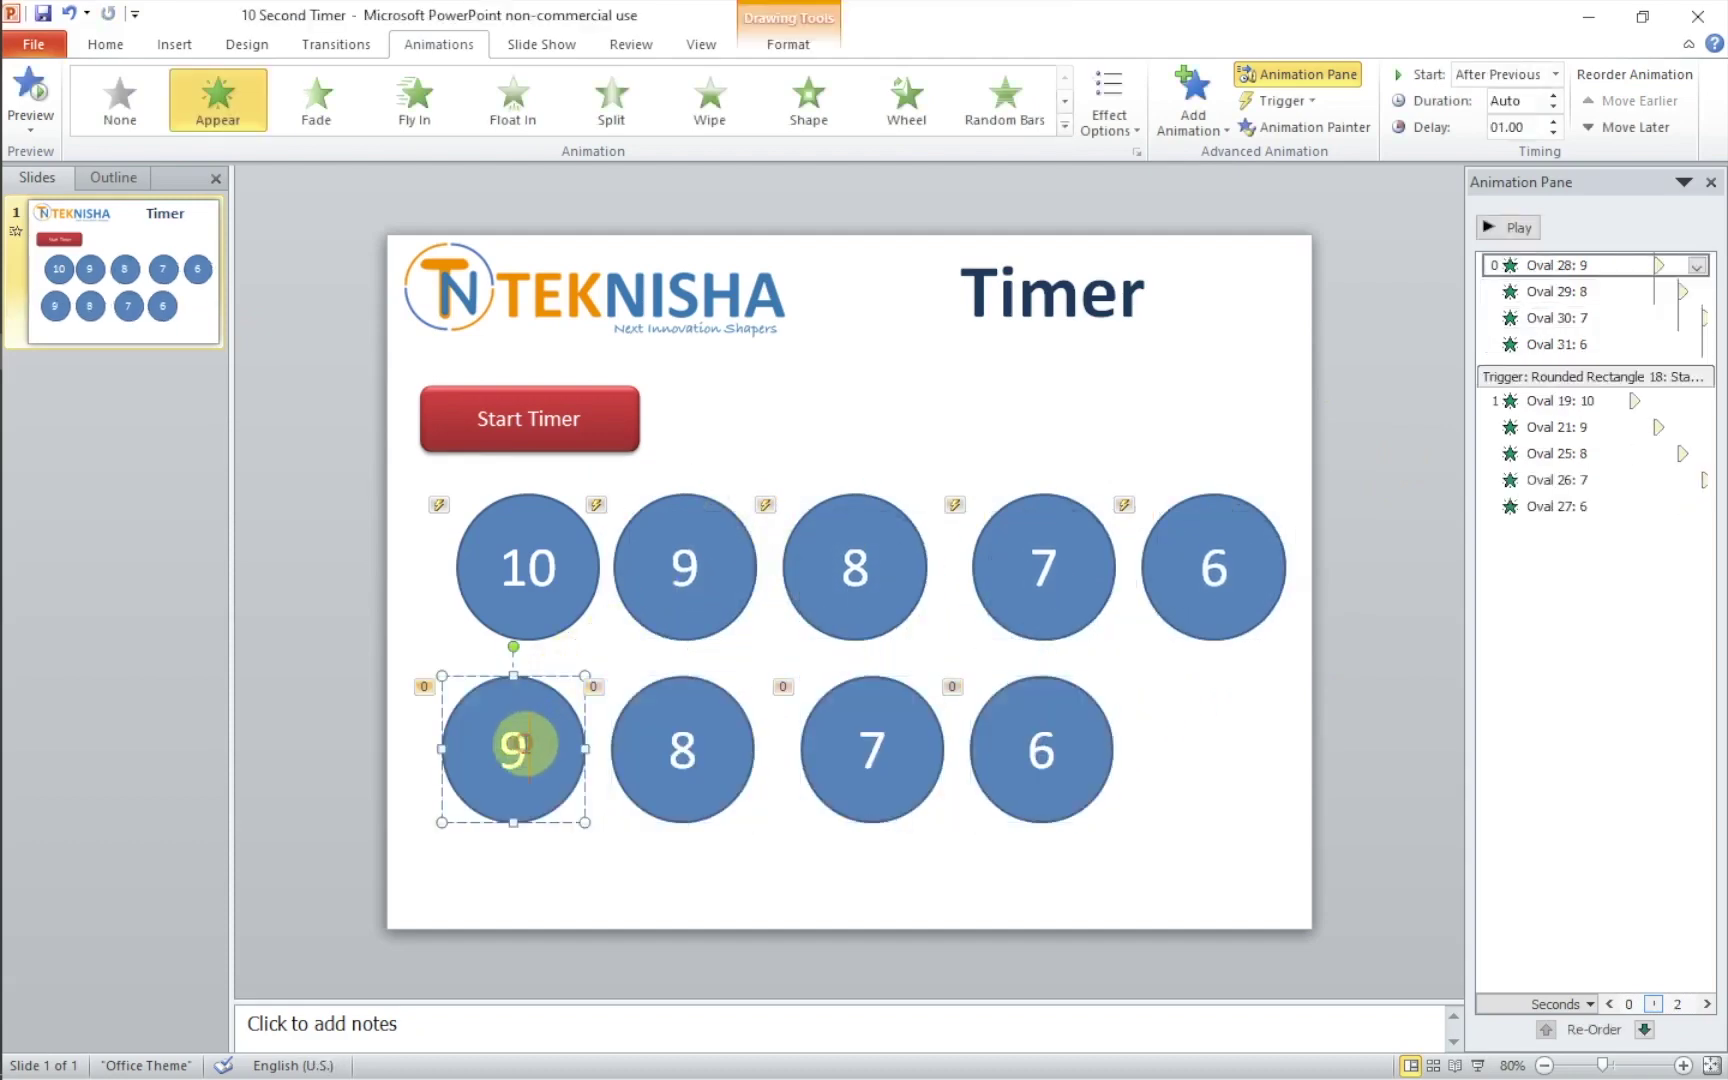
key(BackSpace)
text(5)
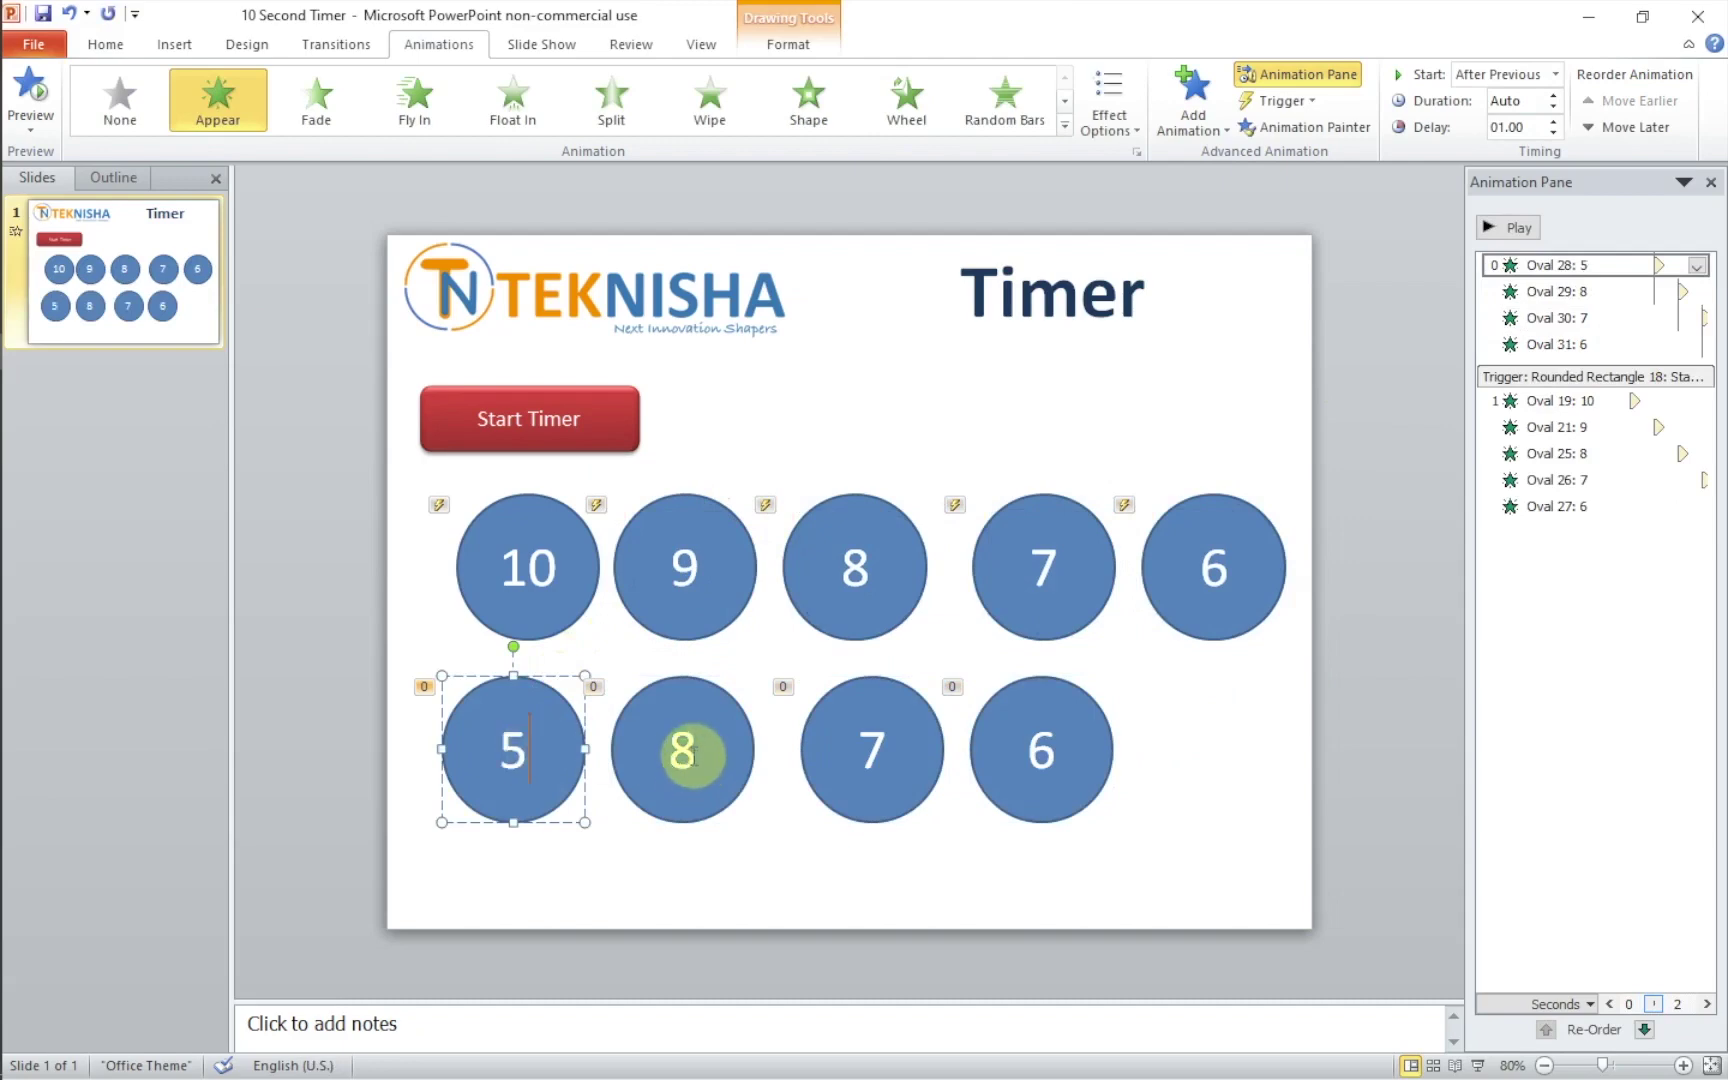
click(686, 753)
key(BackSpace)
text(4)
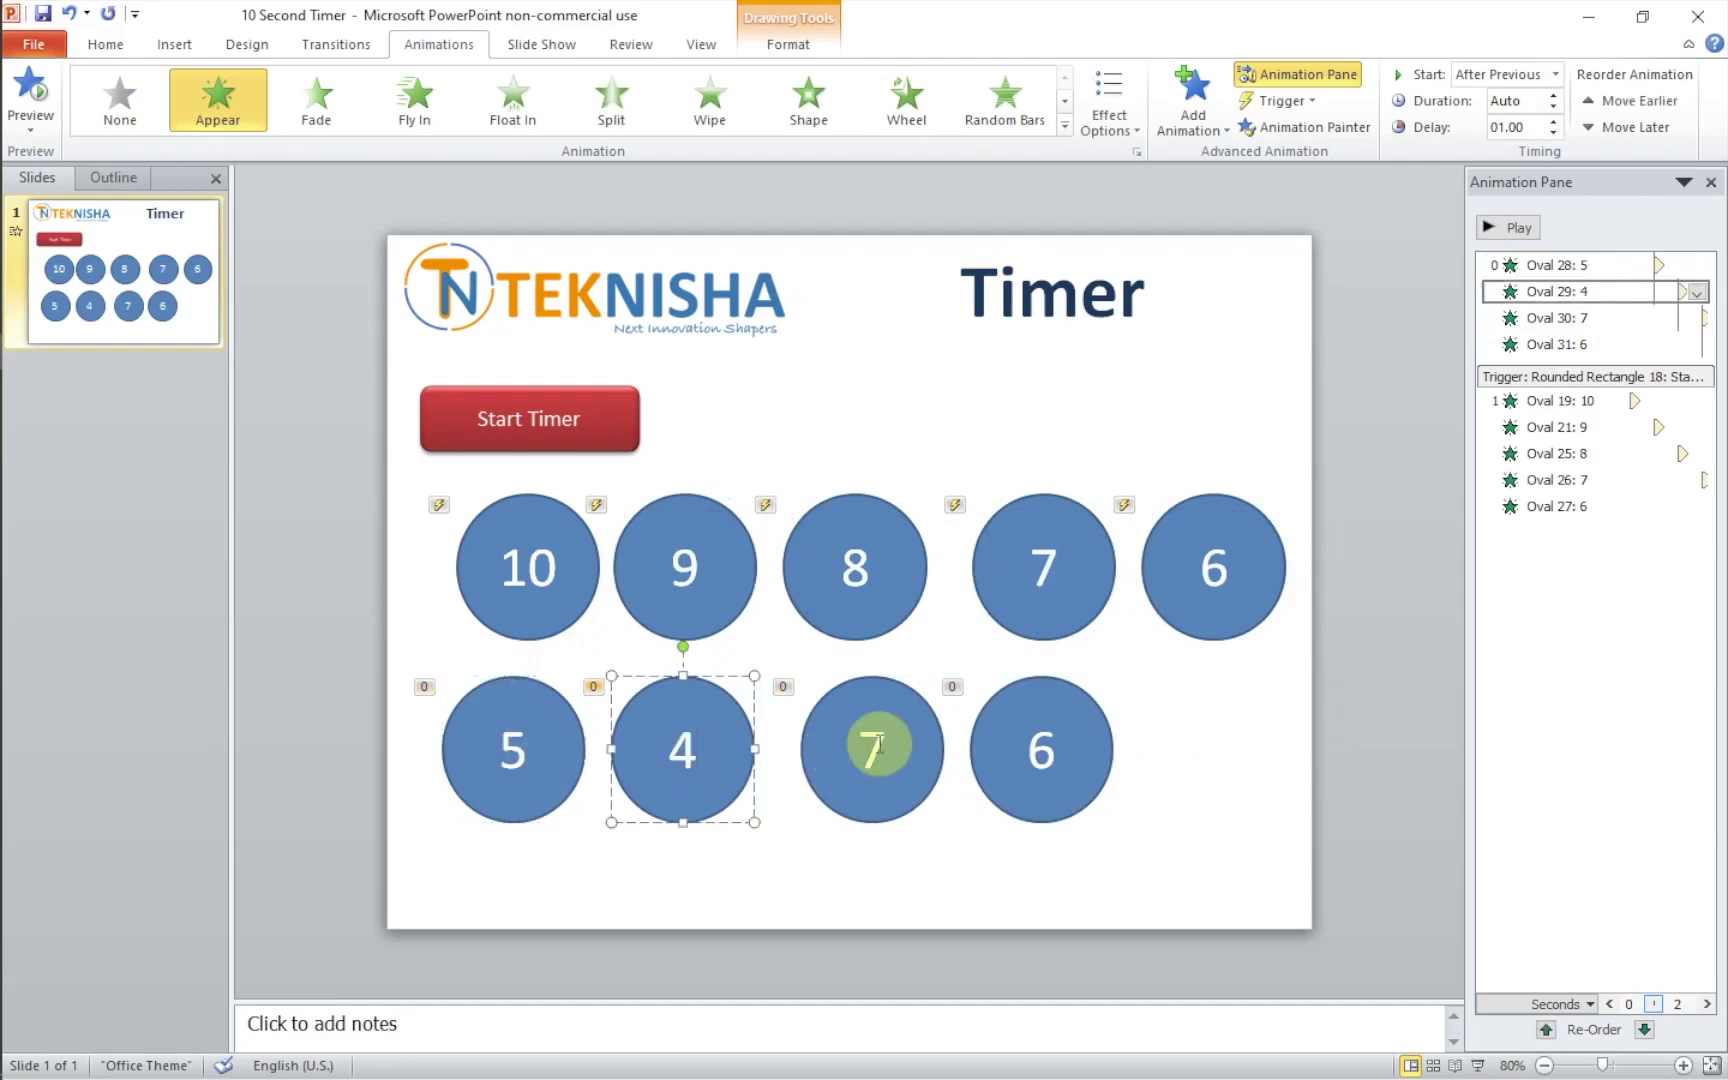
click(874, 745)
key(BackSpace)
text(3)
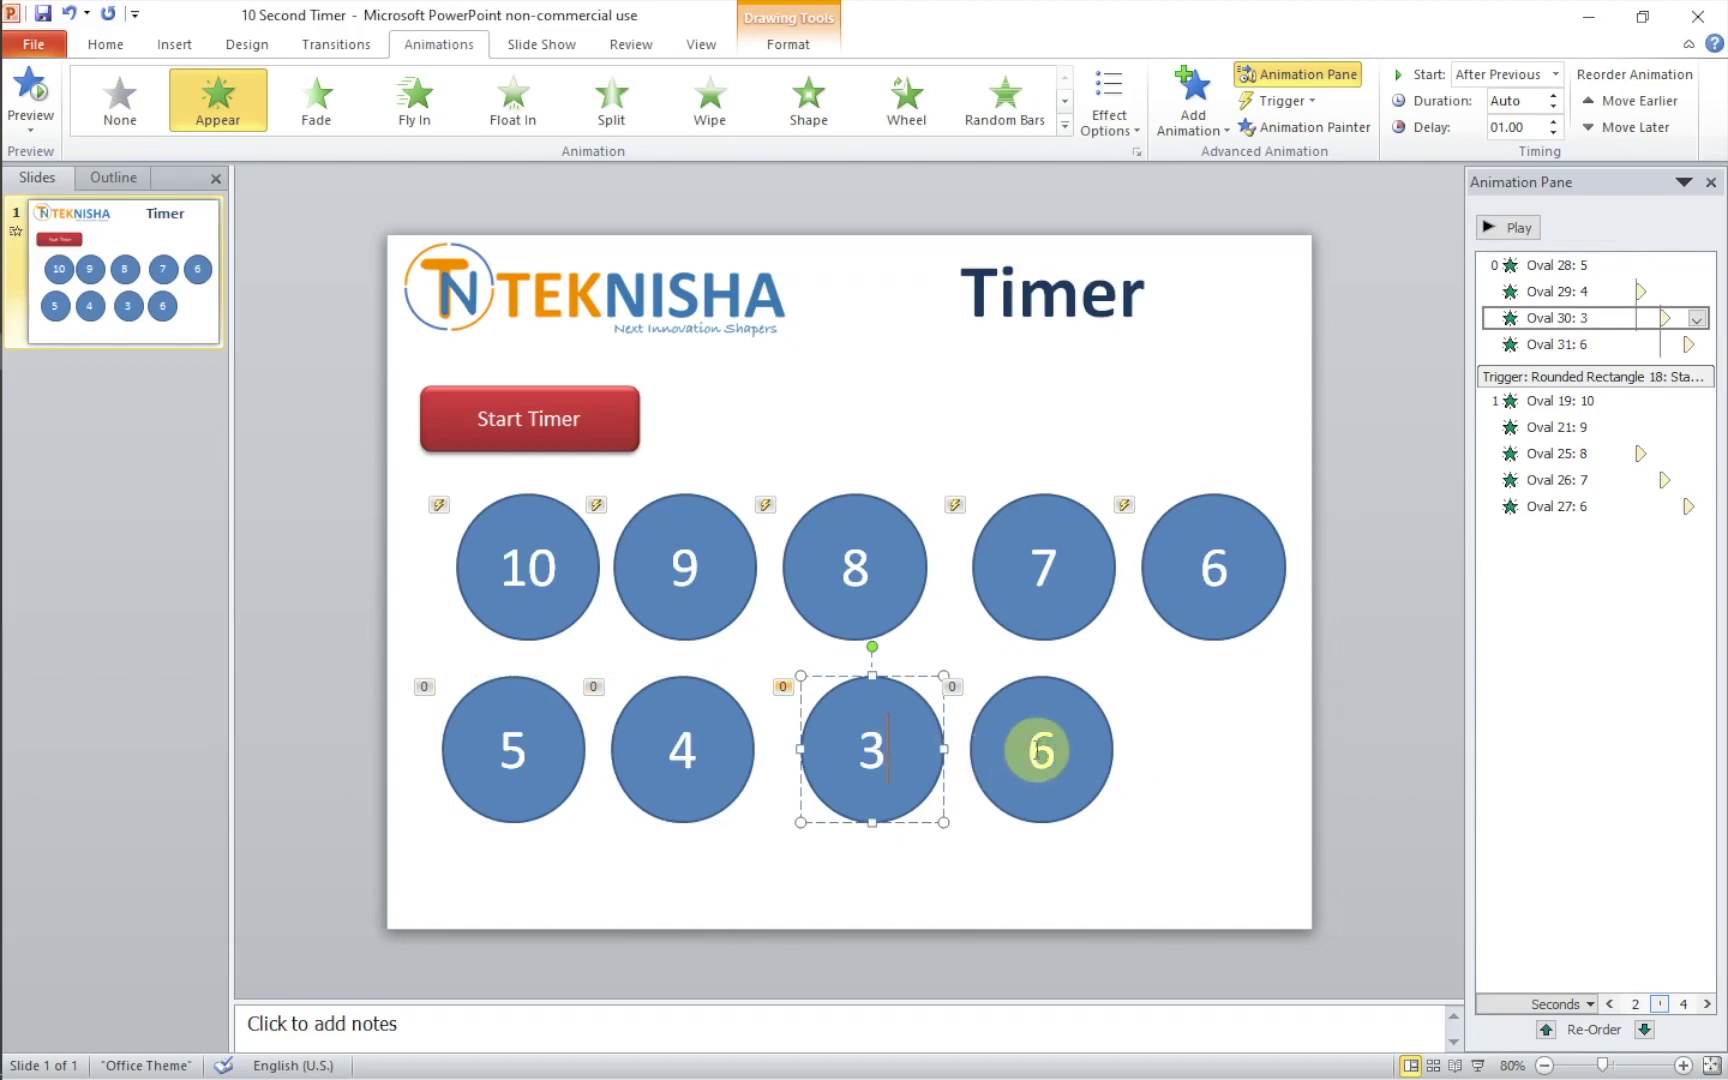
click(1042, 751)
key(BackSpace)
text(2)
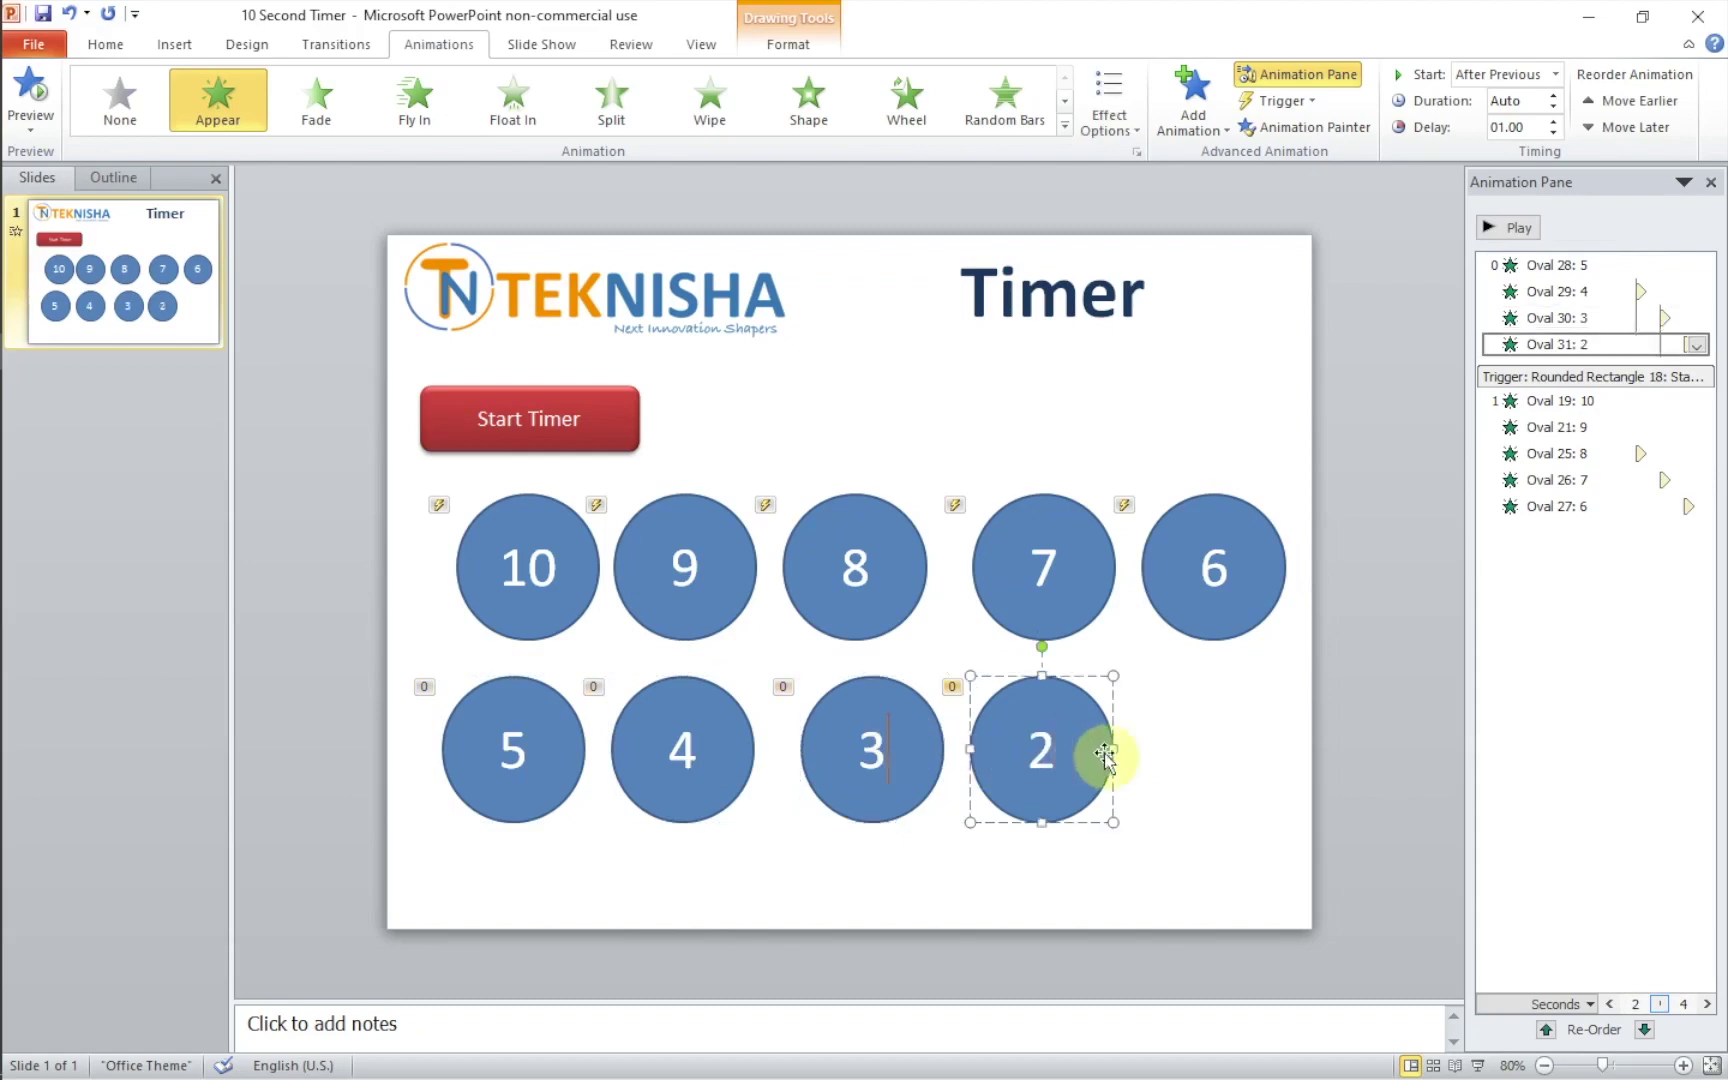
click(1167, 749)
drag(1152, 684, 770, 868)
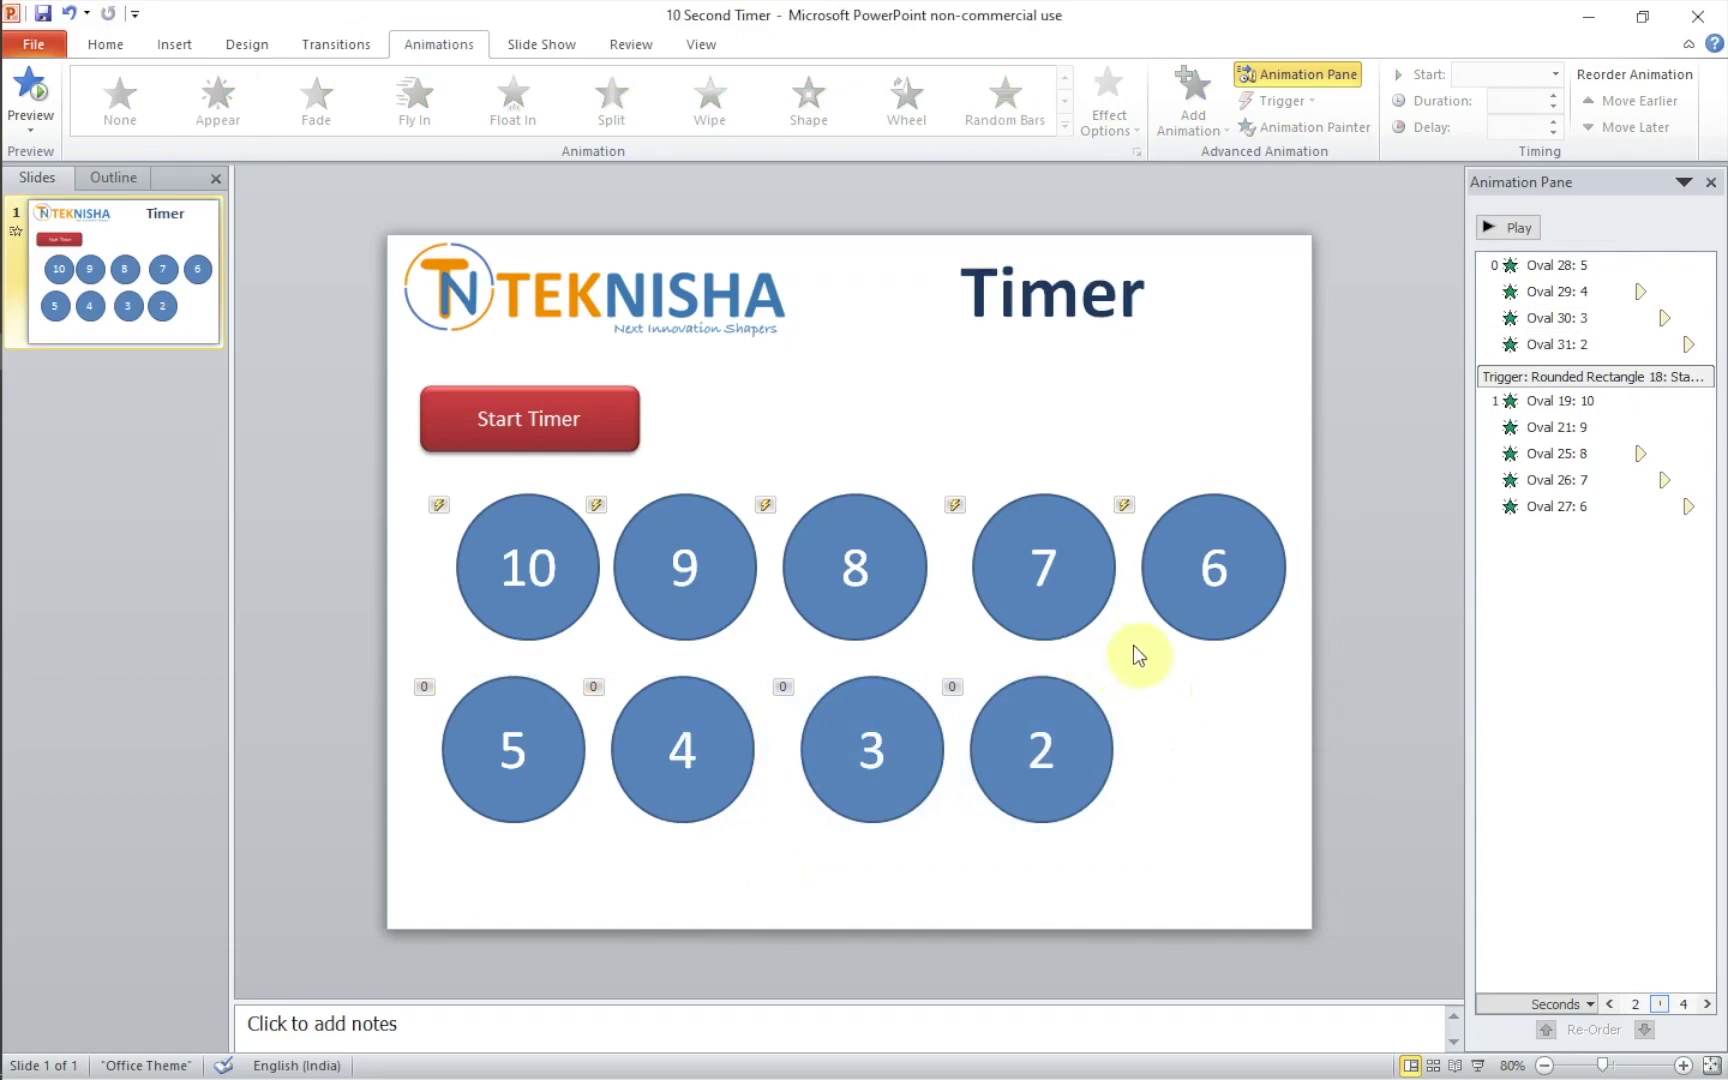
Step: Duplicate circles 3 and 2 and place the copies at the right end of the bottom row
drag(1133, 645, 751, 850)
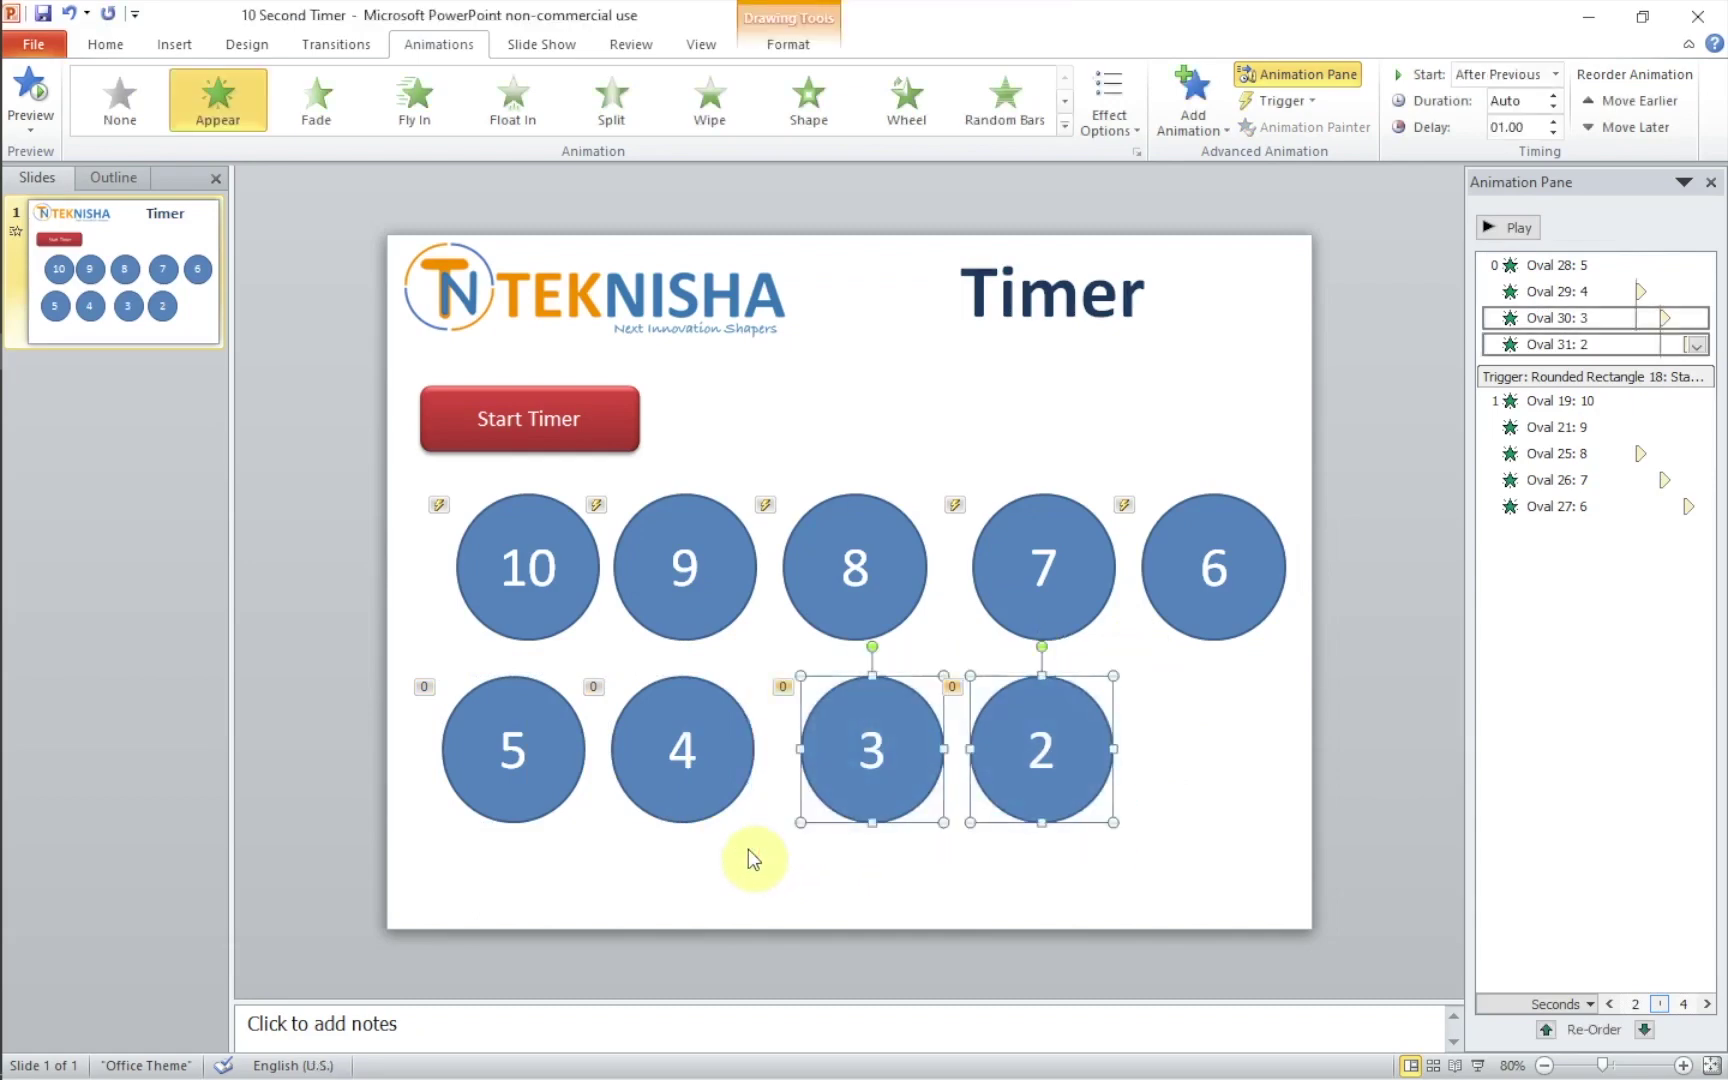
key(ctrl+c)
key(ctrl+v)
drag(914, 698, 1227, 678)
Step: Renumber the two copied circles to 1 and 0, completing the countdown shapes
double_click(1208, 735)
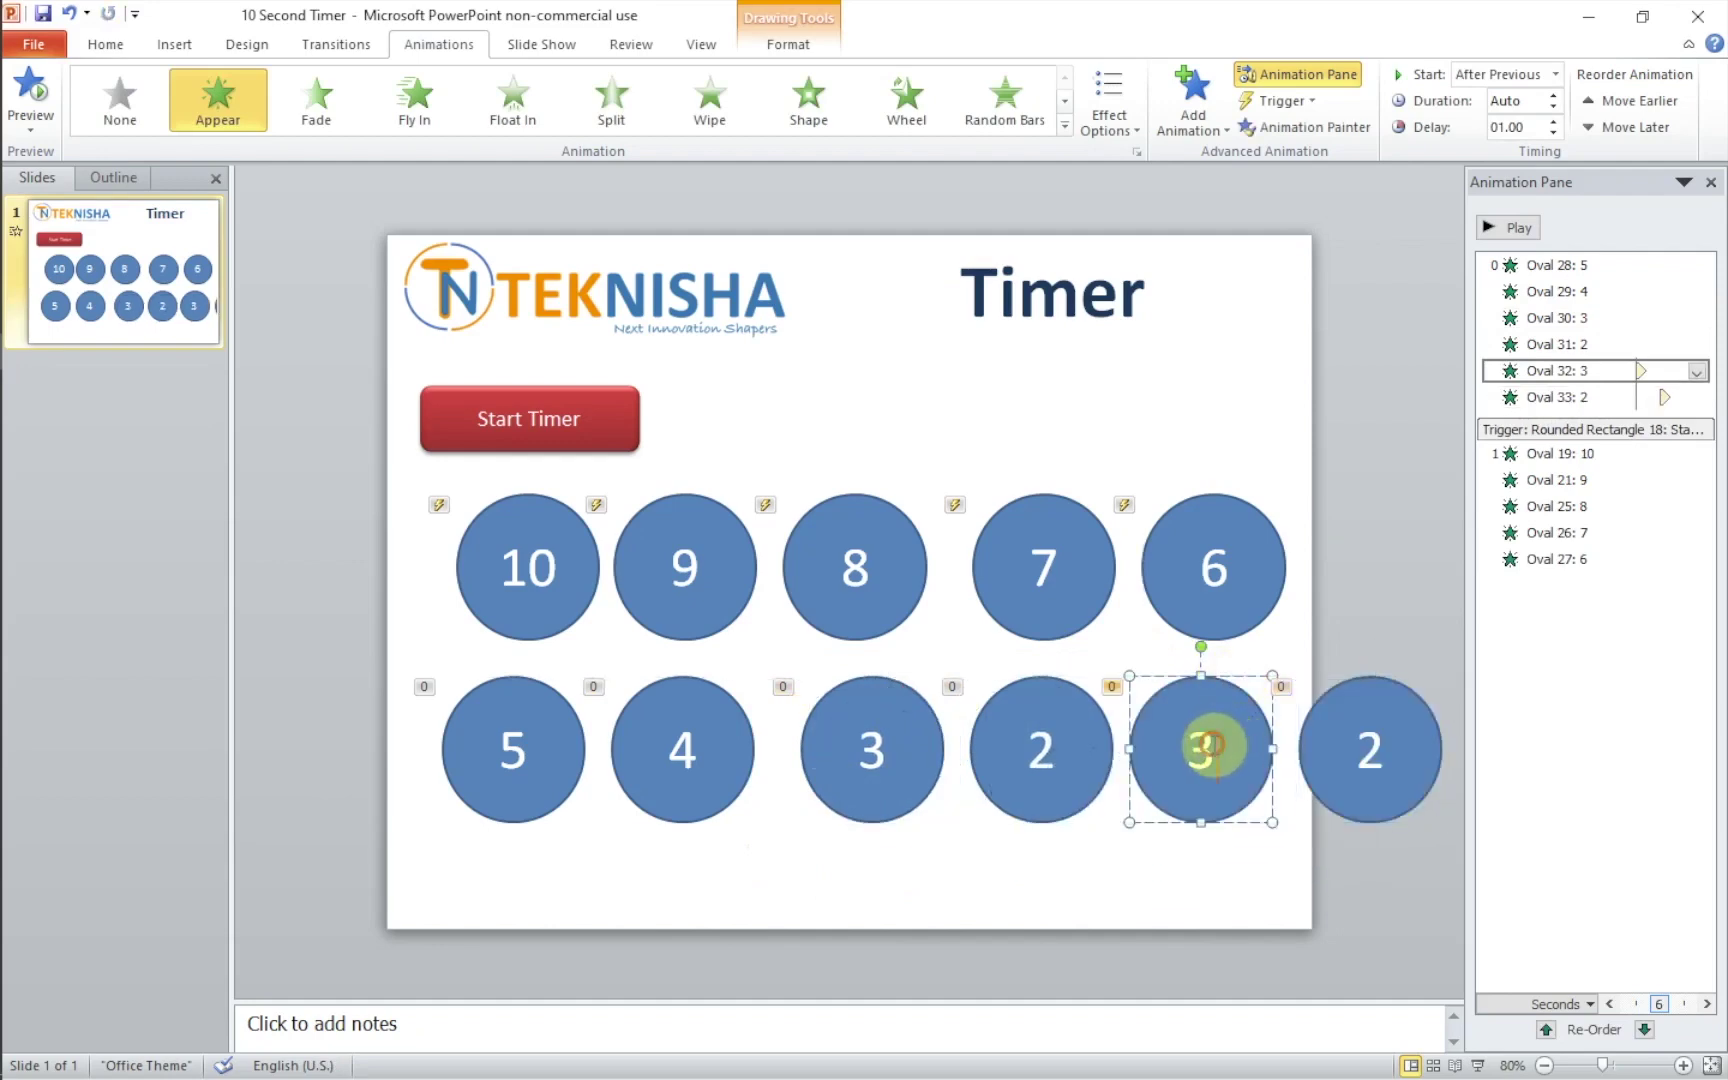
key(BackSpace)
text(1)
click(1377, 750)
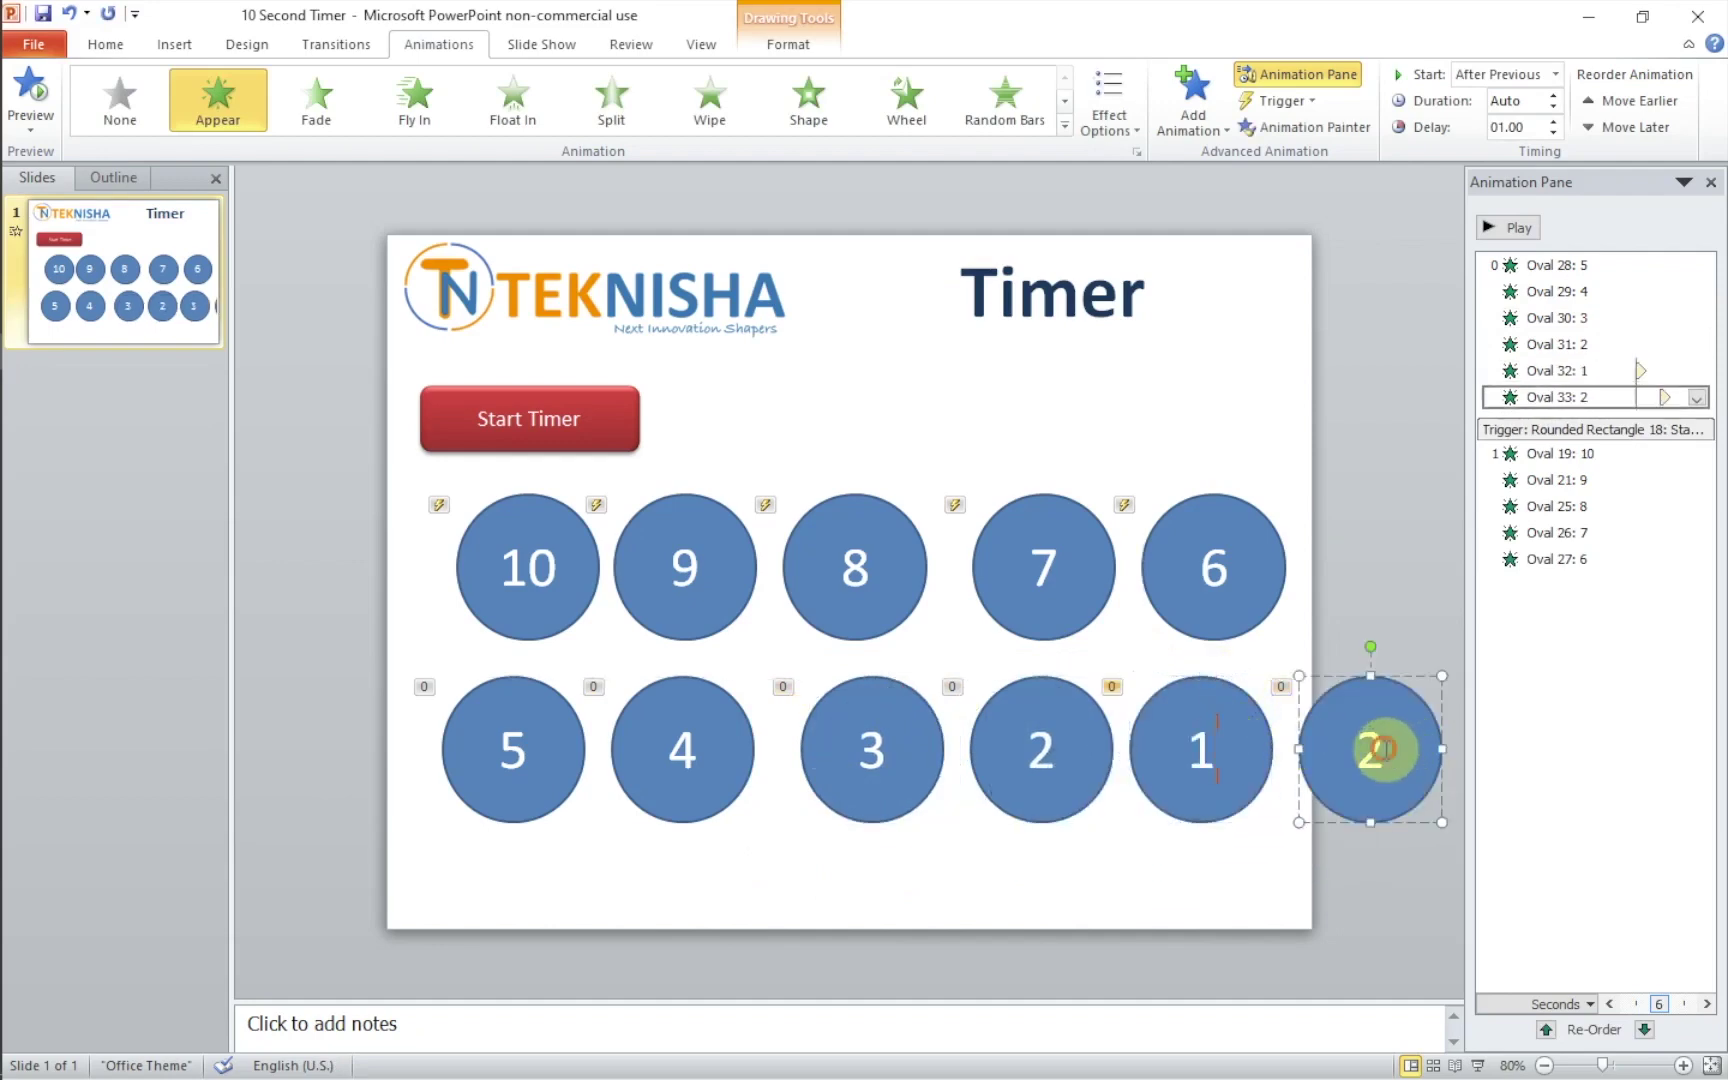
key(BackSpace)
text(0)
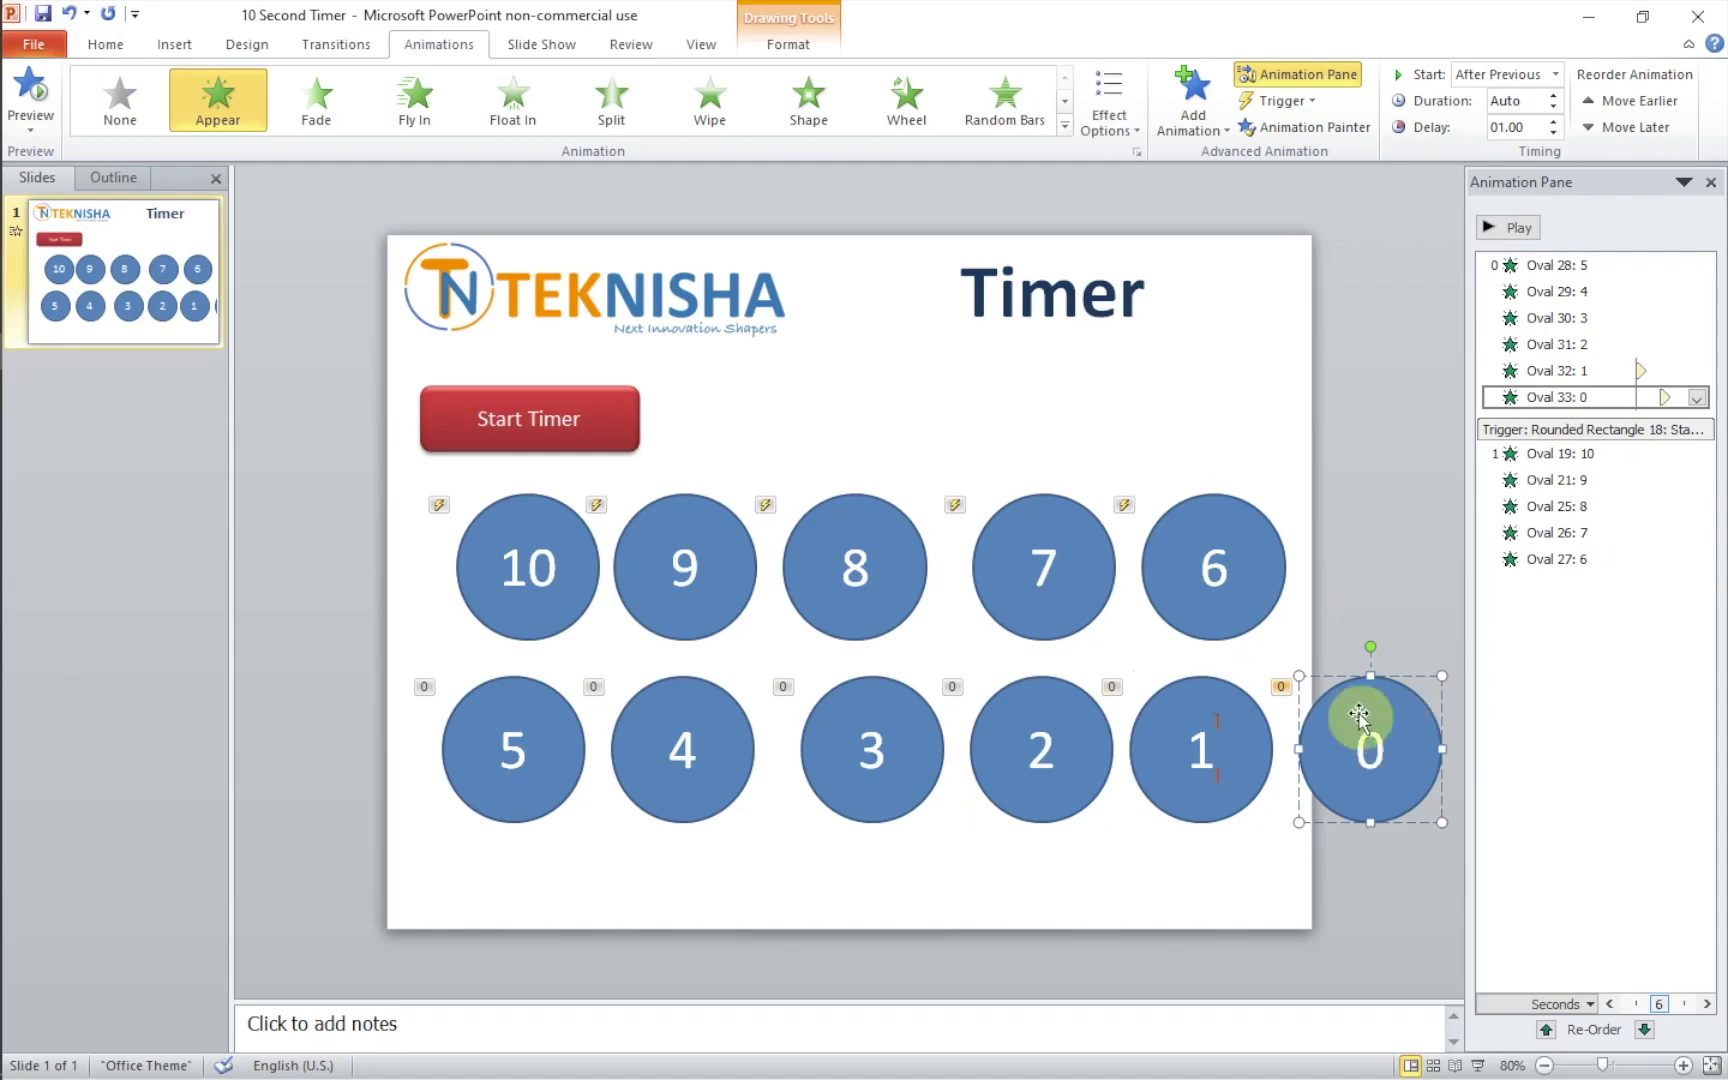
click(1259, 859)
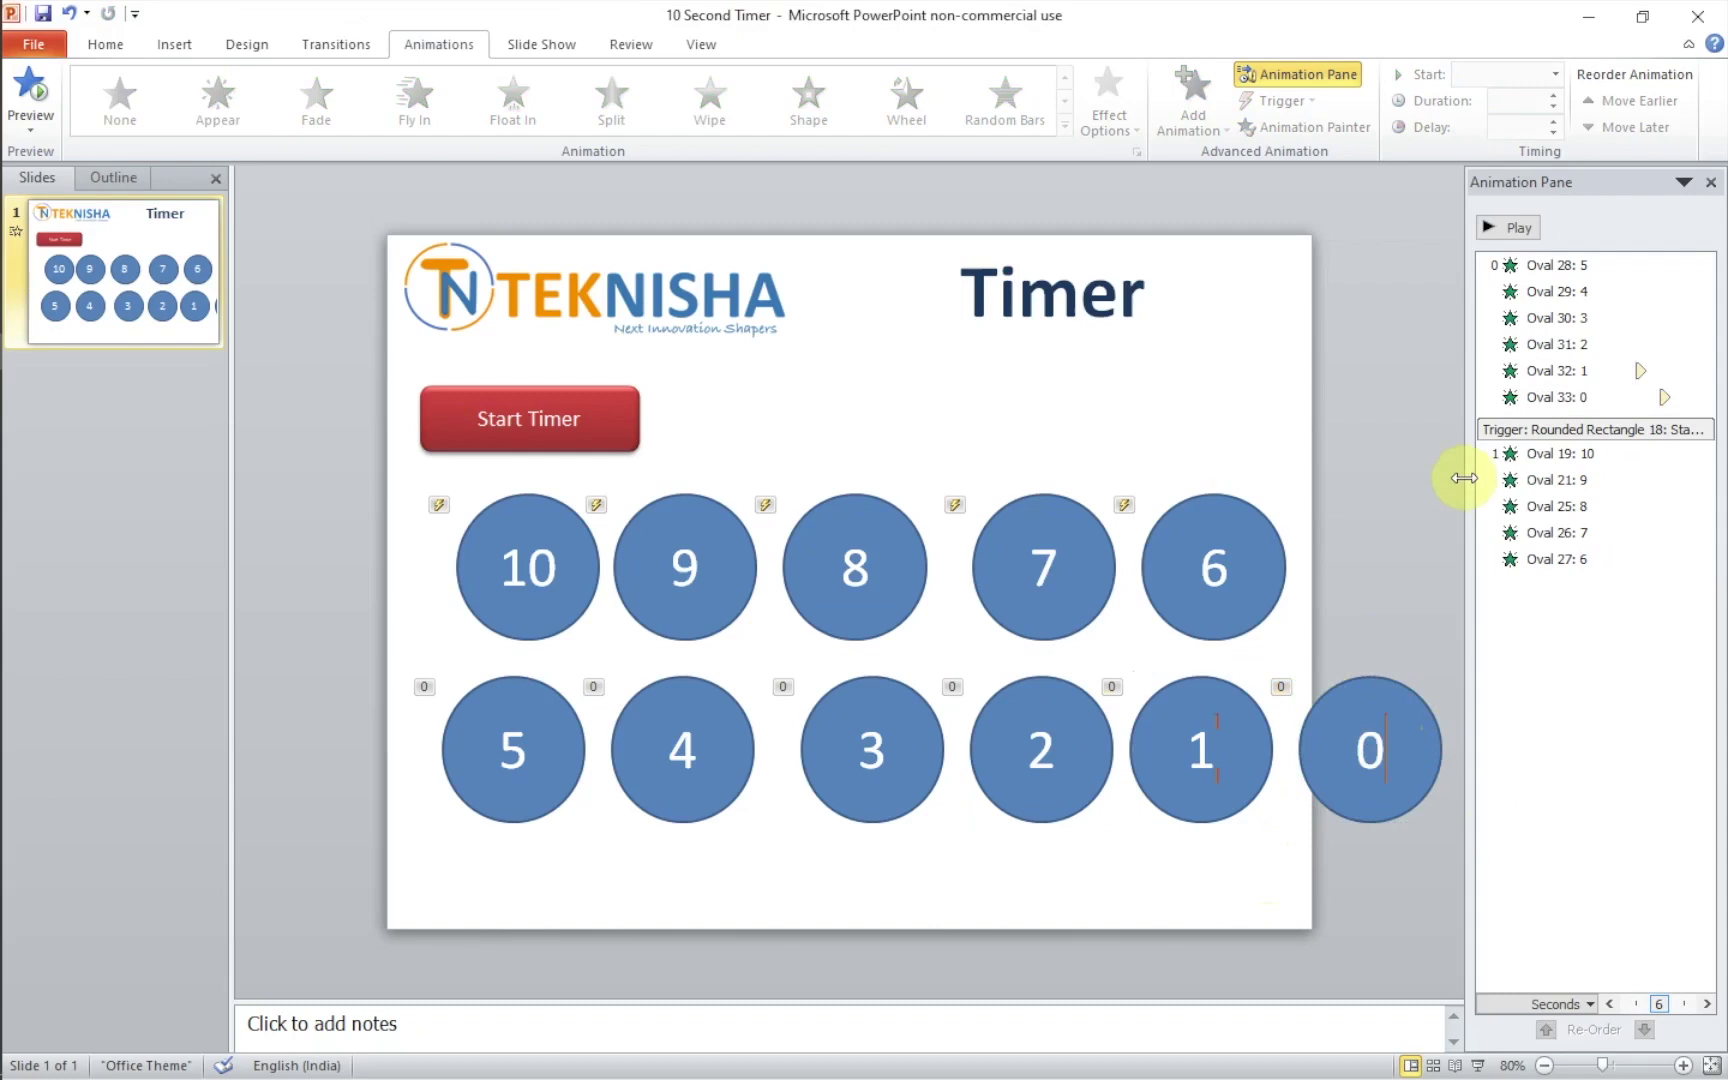
Step: Select the circle 5–0 animations in the Animation Pane and drop them into the Start Timer trigger after circle 6
click(1587, 269)
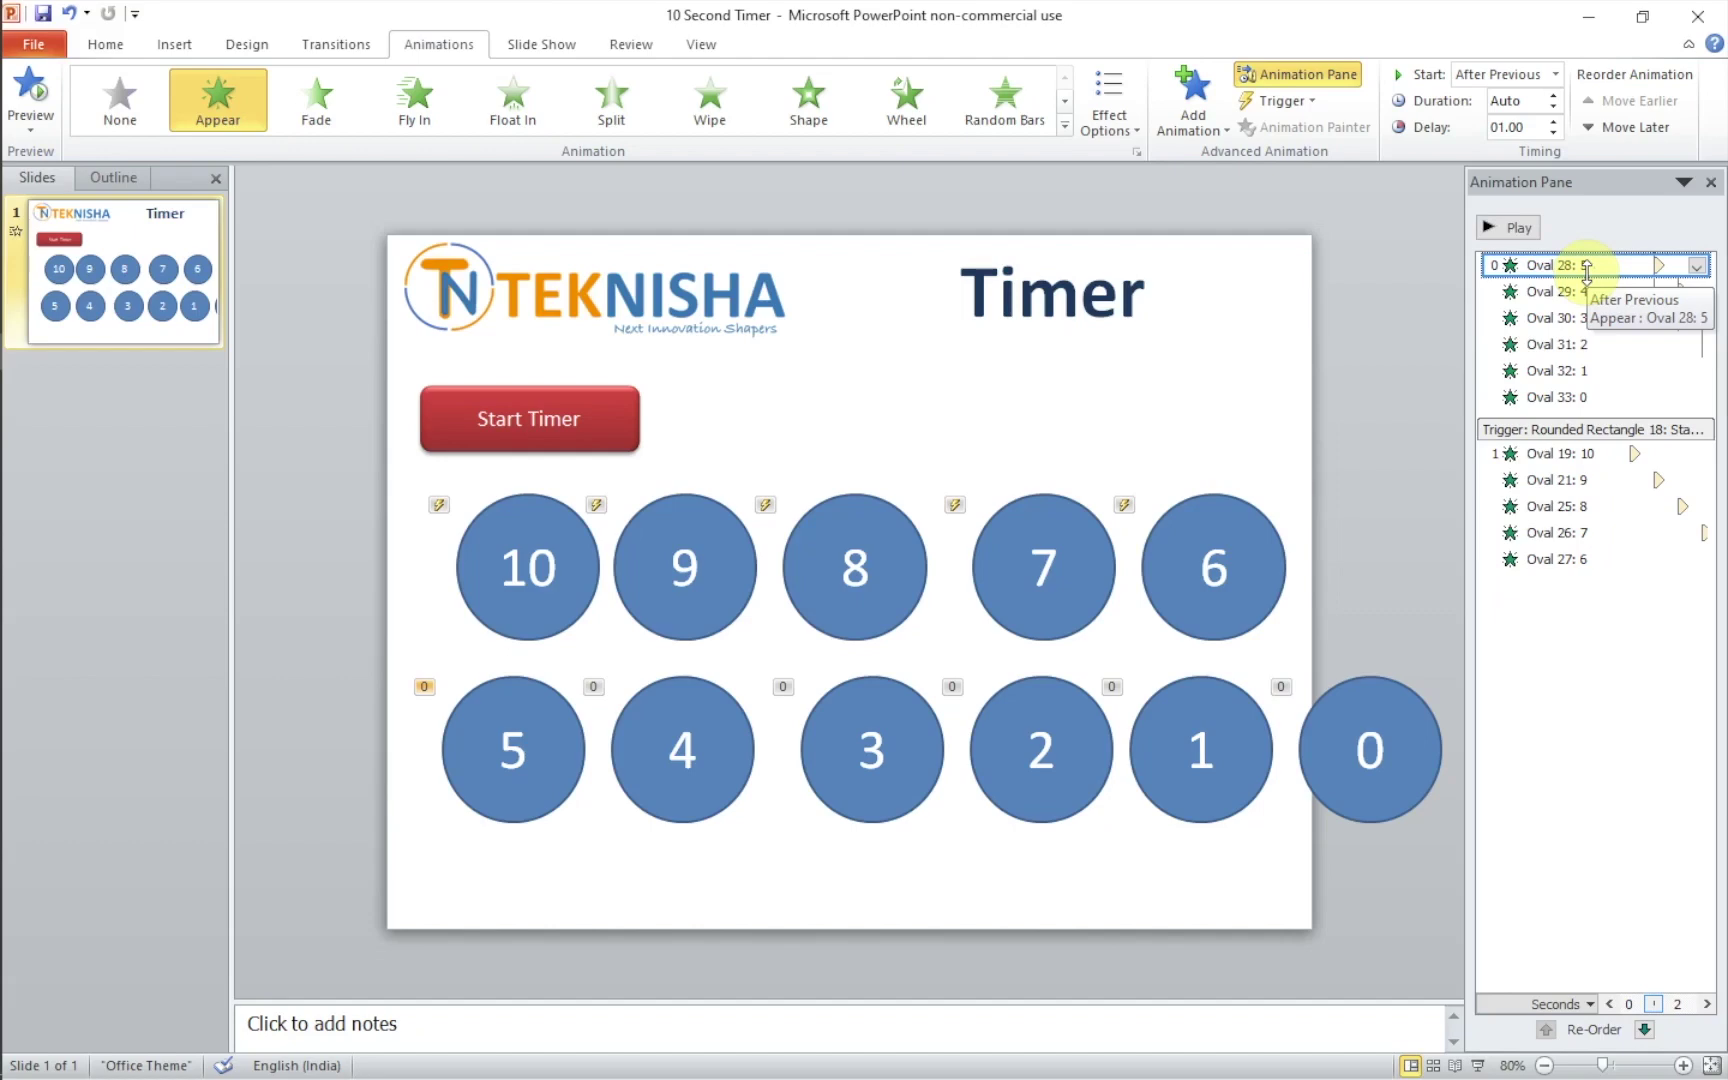
key(shift+Down)
key(shift+Down)
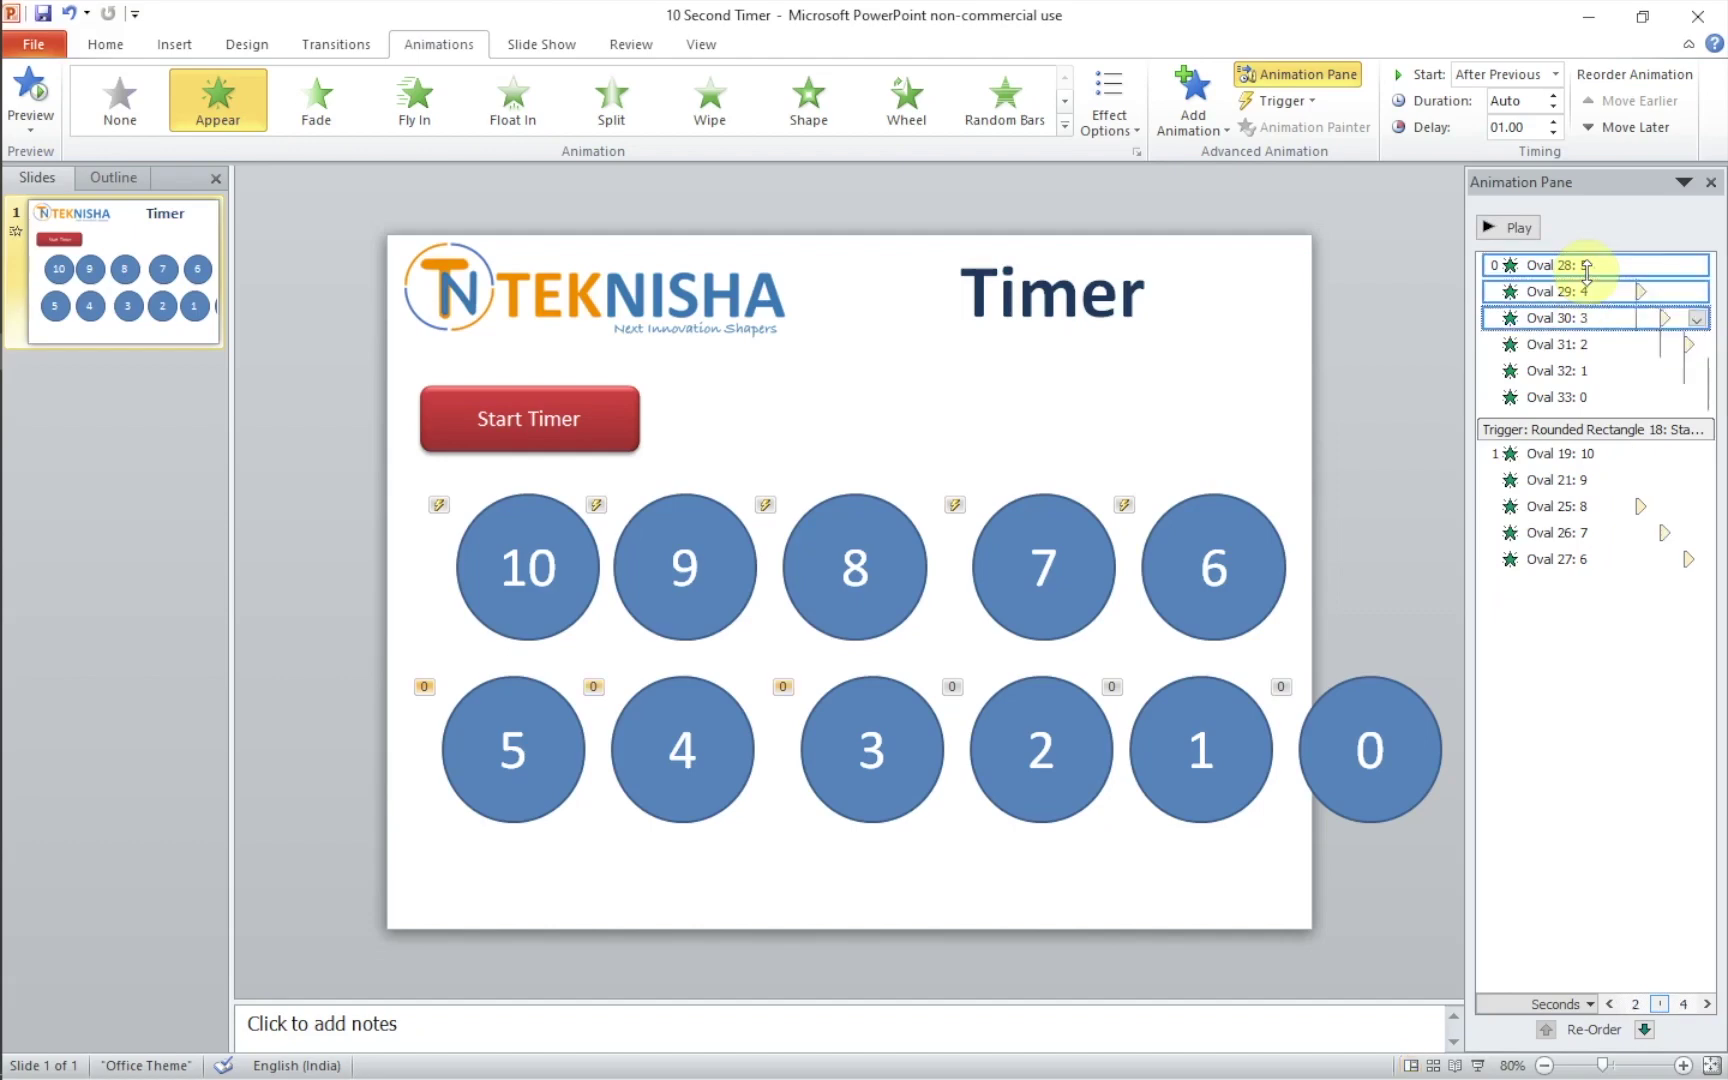
key(shift+Down)
key(shift+Down)
key(shift+Down)
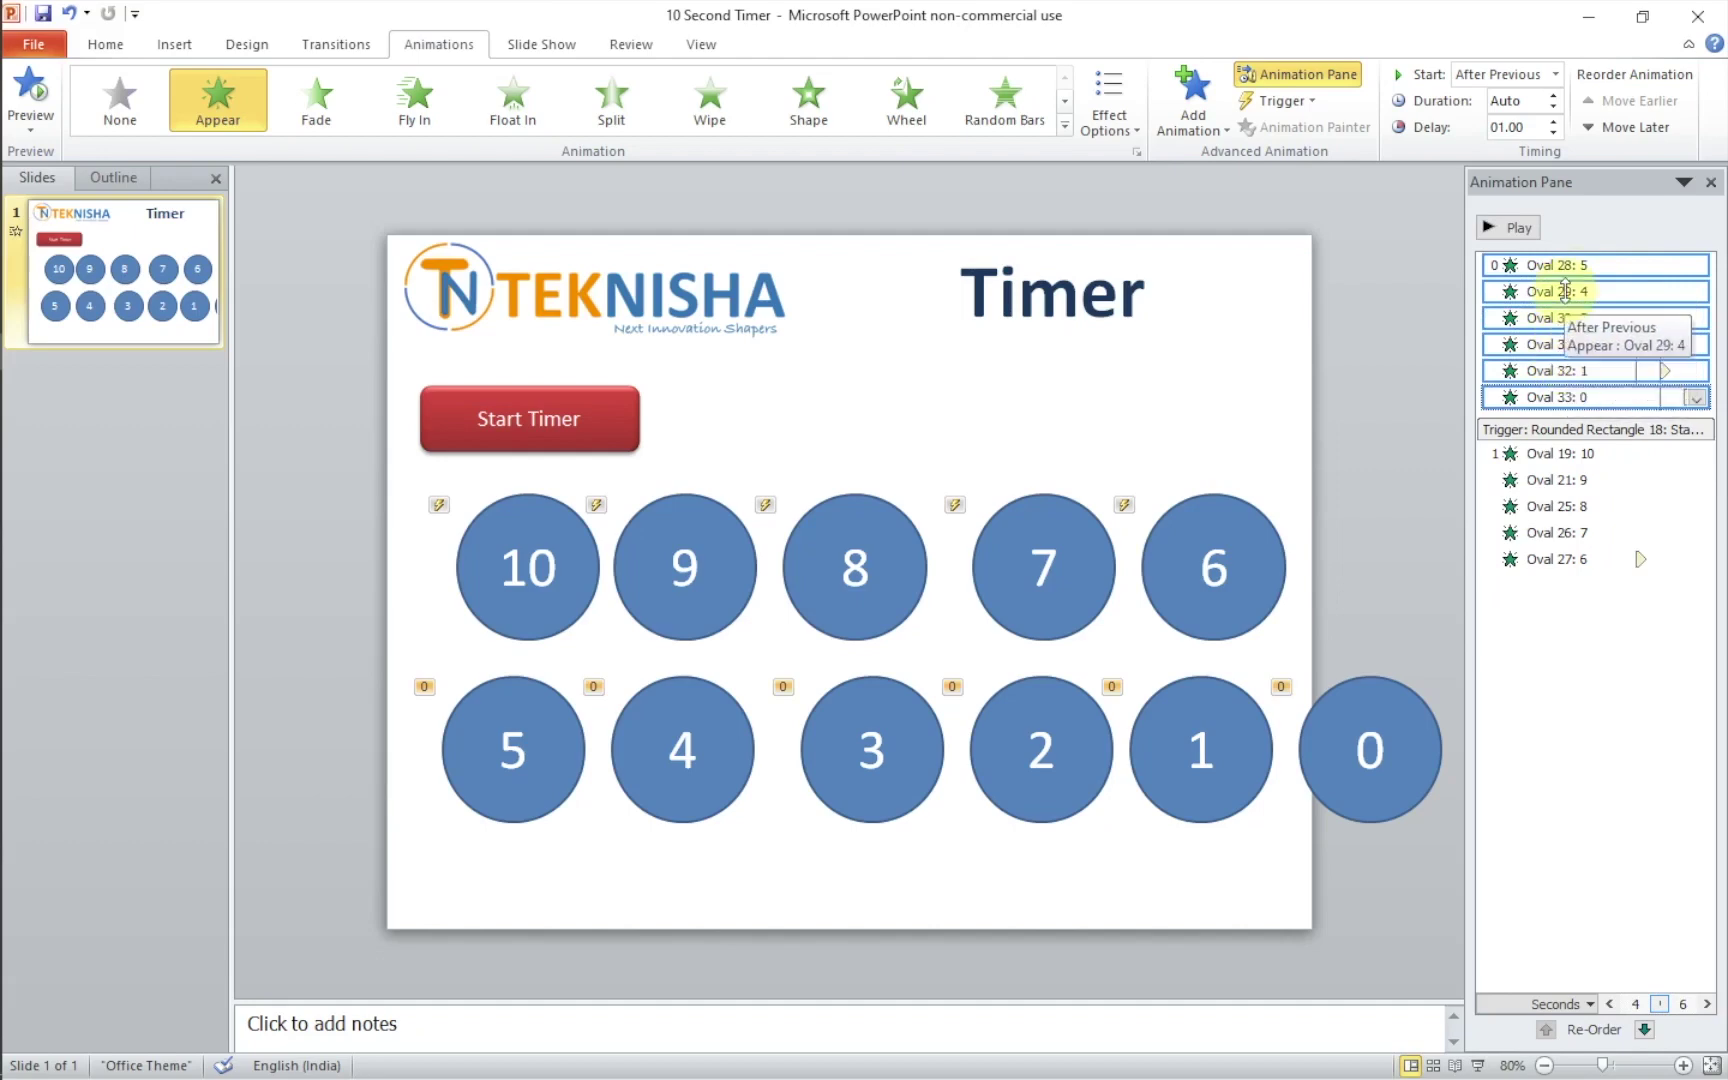
drag(1563, 271, 1565, 570)
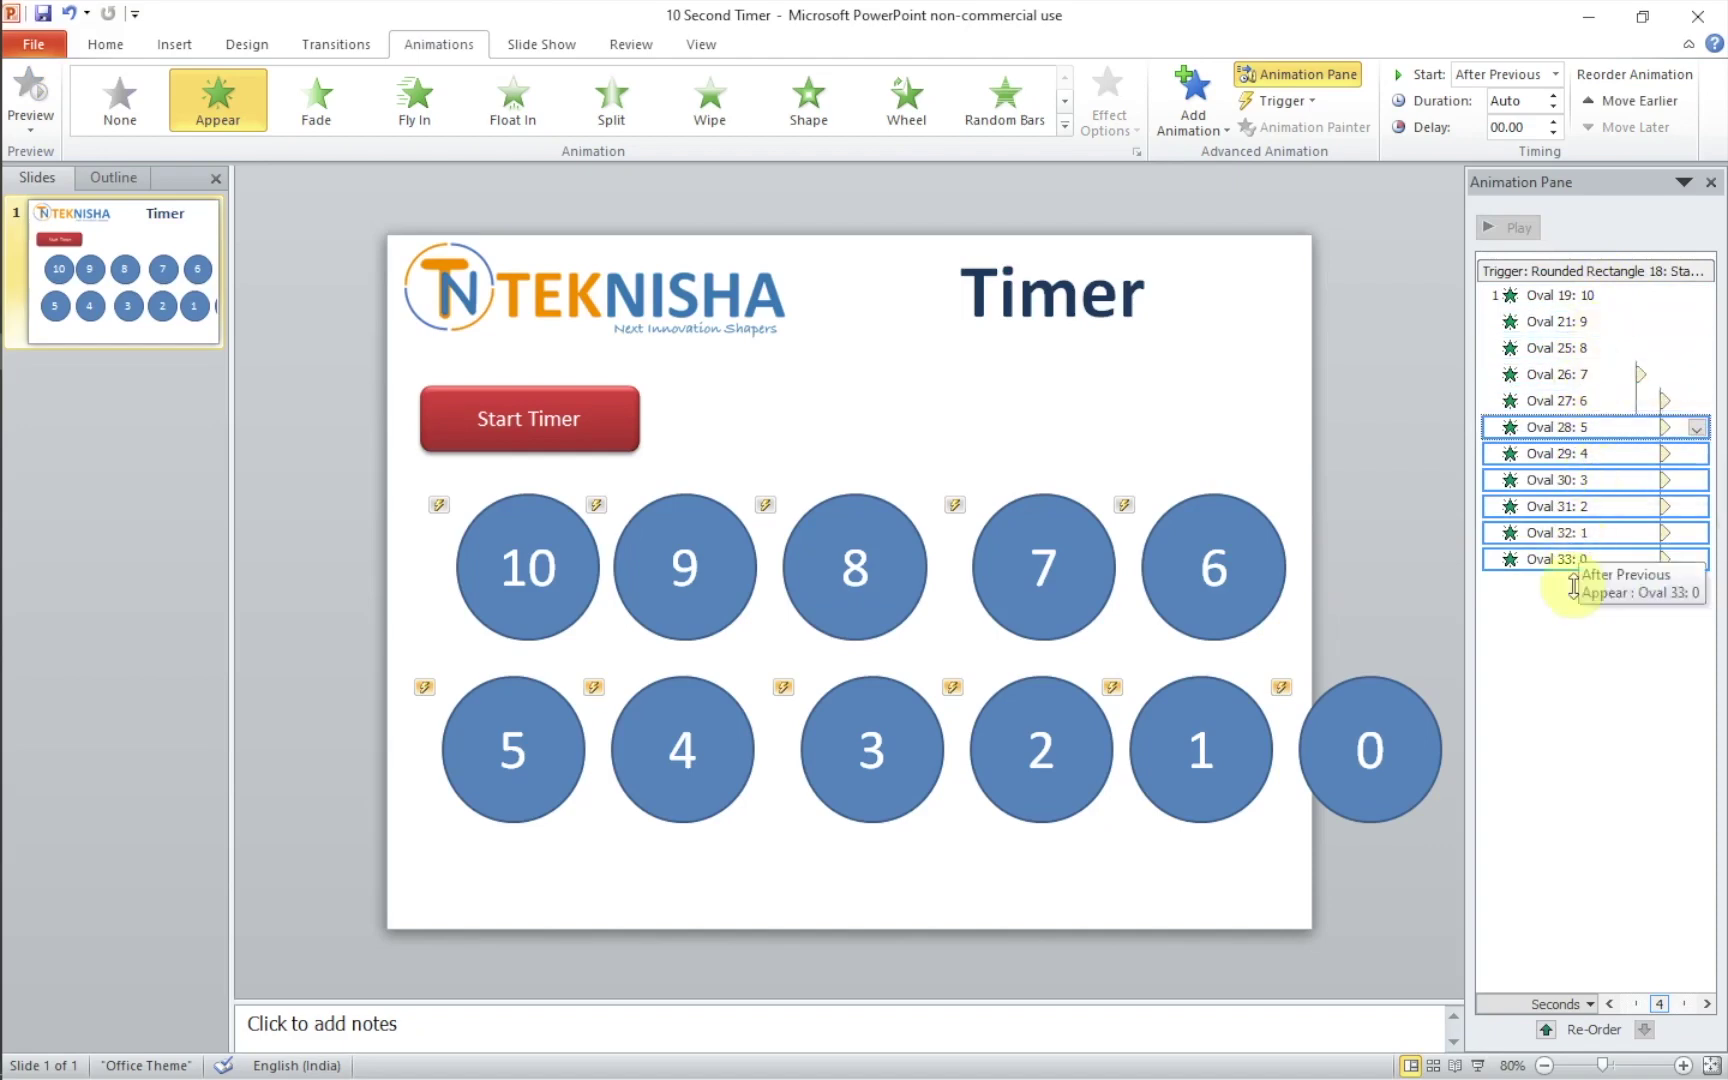
Step: Give the selected circle 5–0 animations a 1-second delay via the Timing dialog
click(1698, 428)
click(1555, 558)
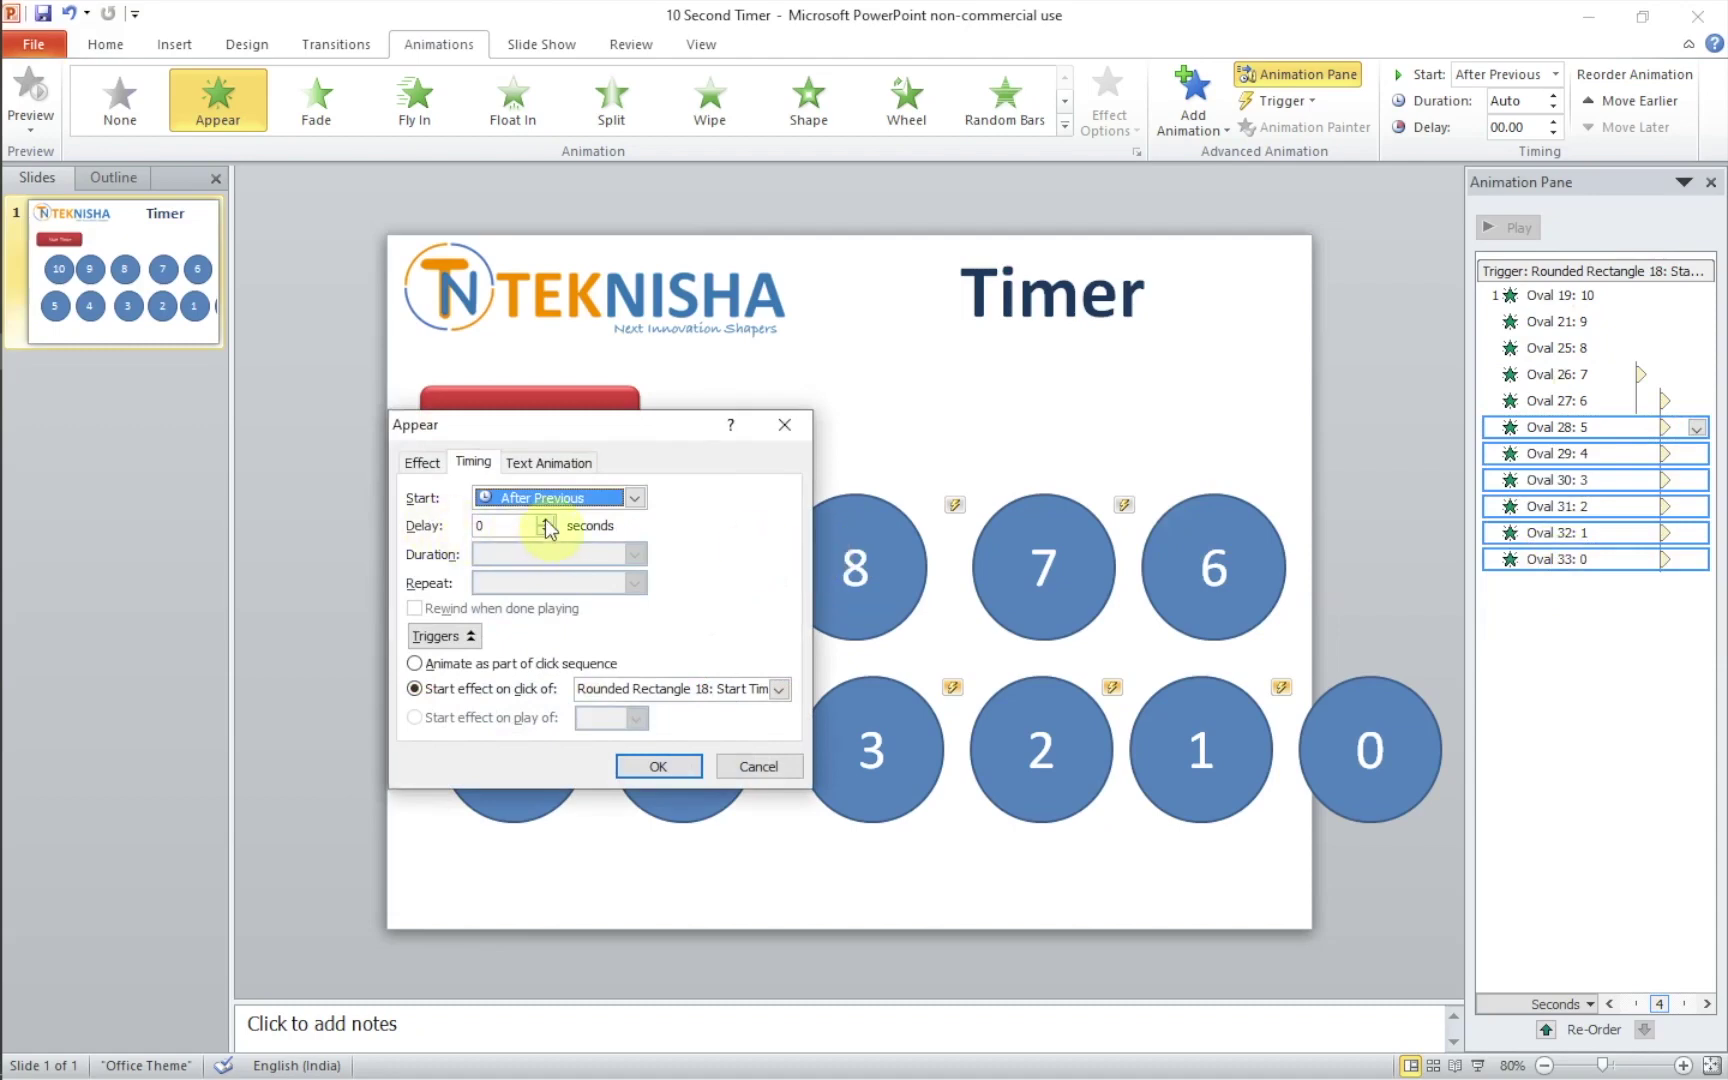
click(546, 520)
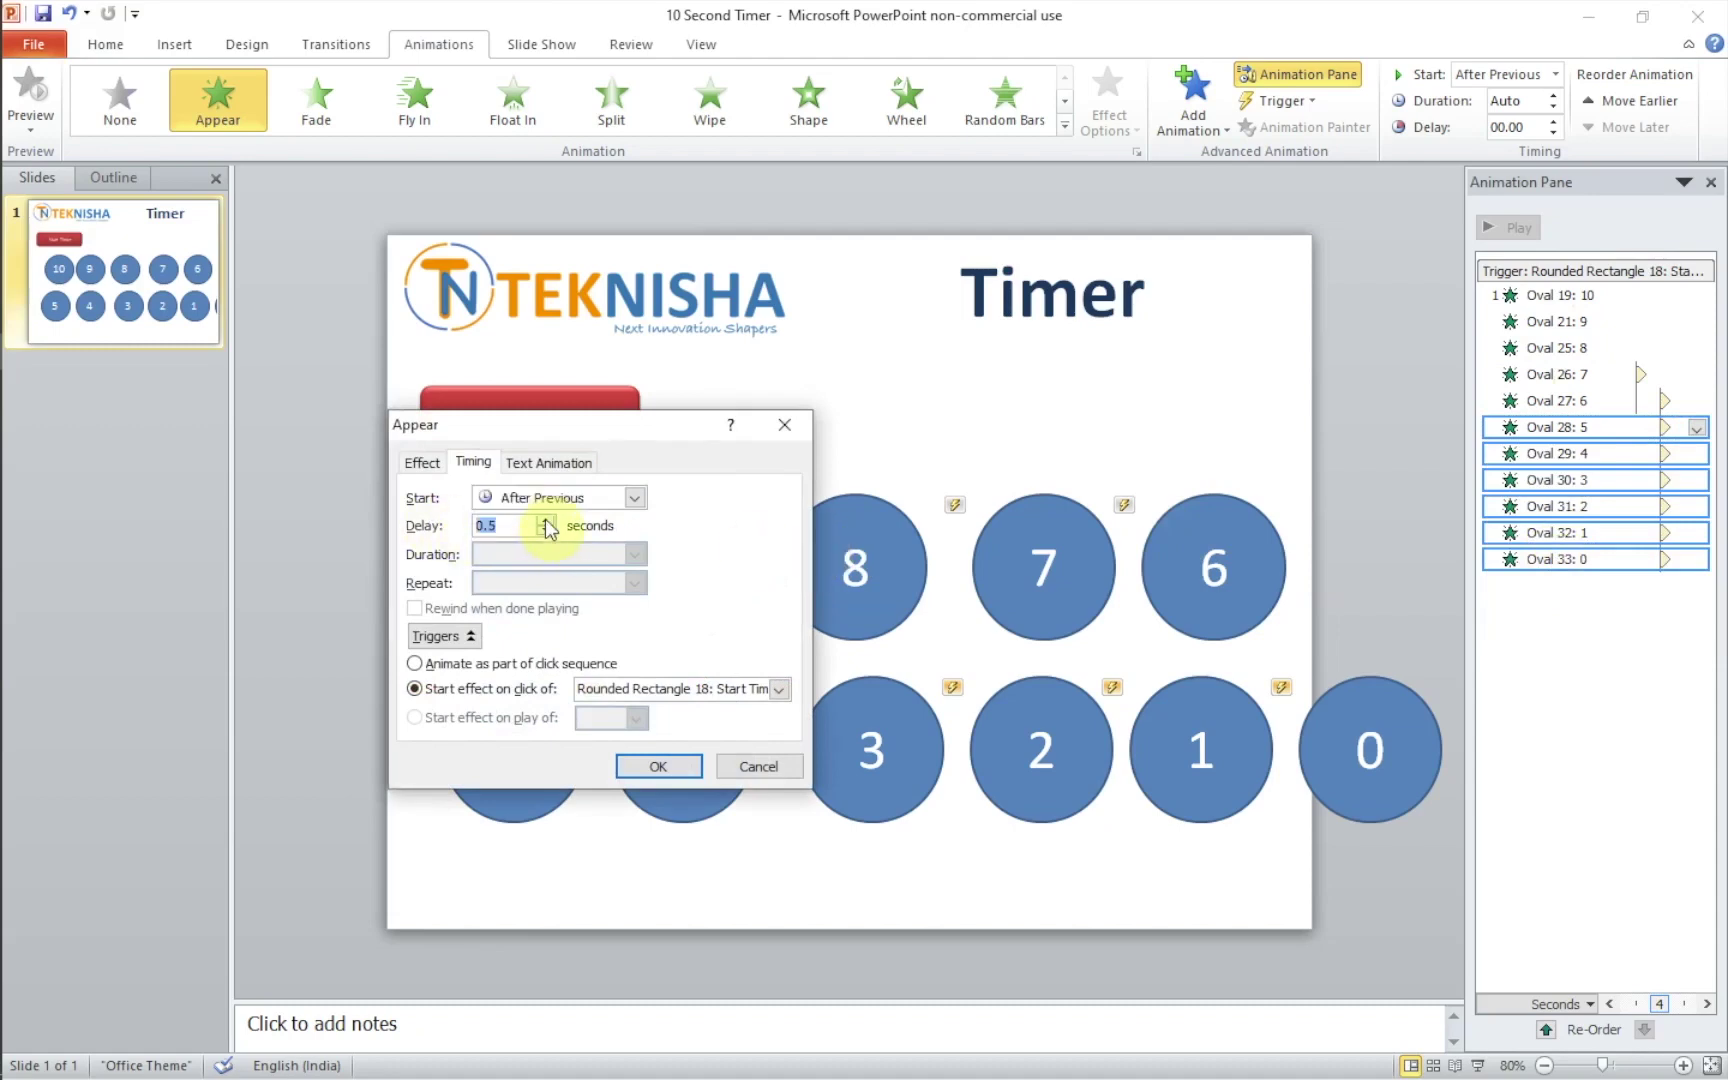
click(658, 768)
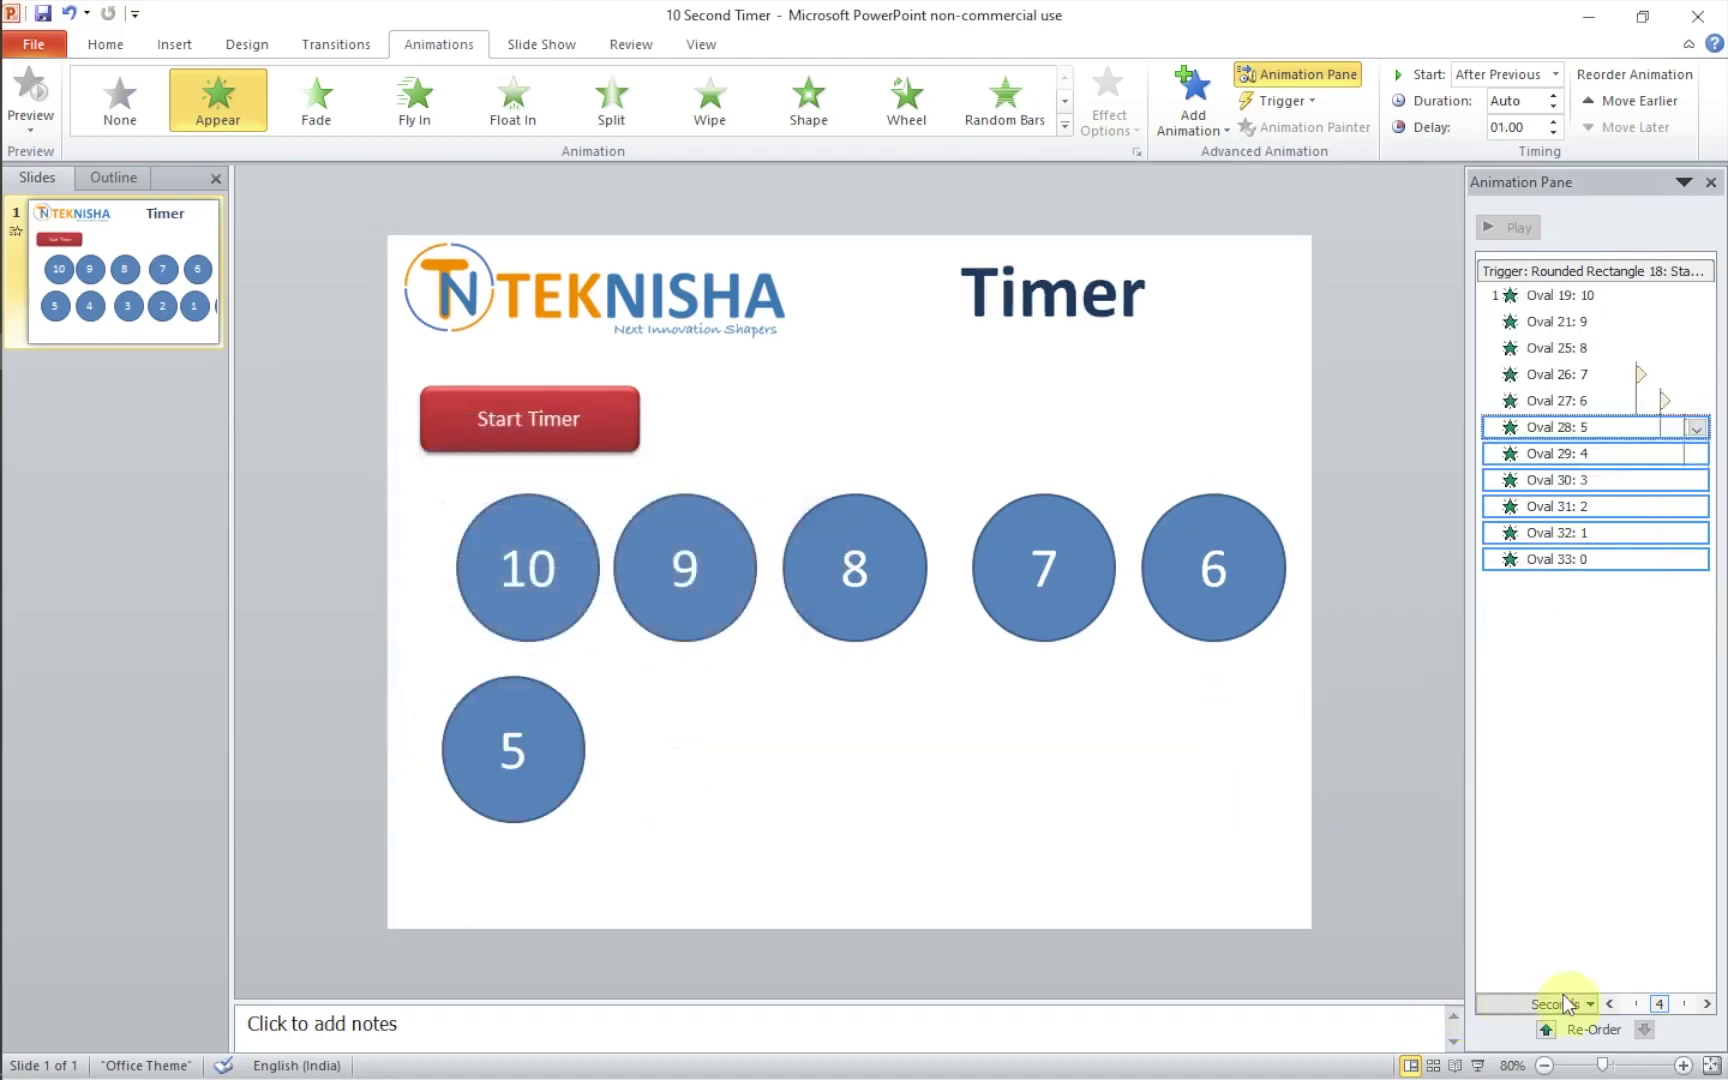
Step: Scroll the Animation Pane timeline out to the 10–12 second mark to check the stagger, then back to the start
click(1708, 1005)
click(1708, 1004)
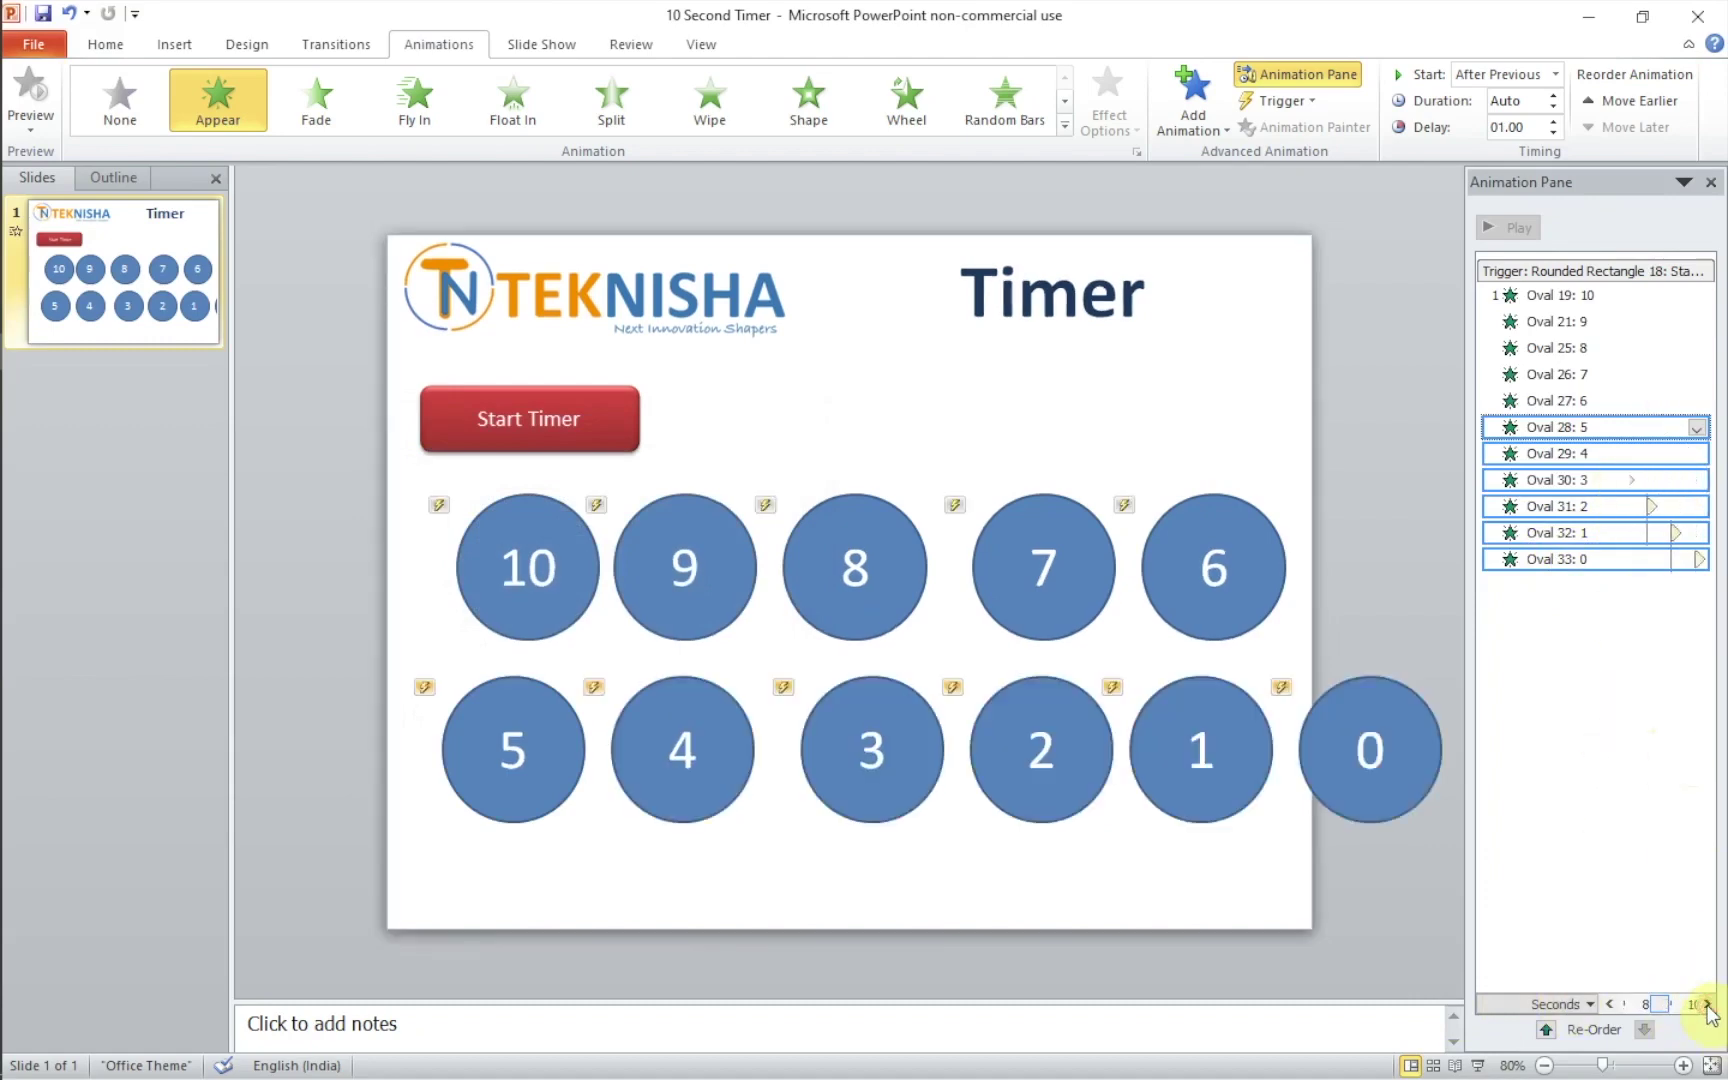
click(1708, 1004)
click(1707, 1005)
click(1609, 1004)
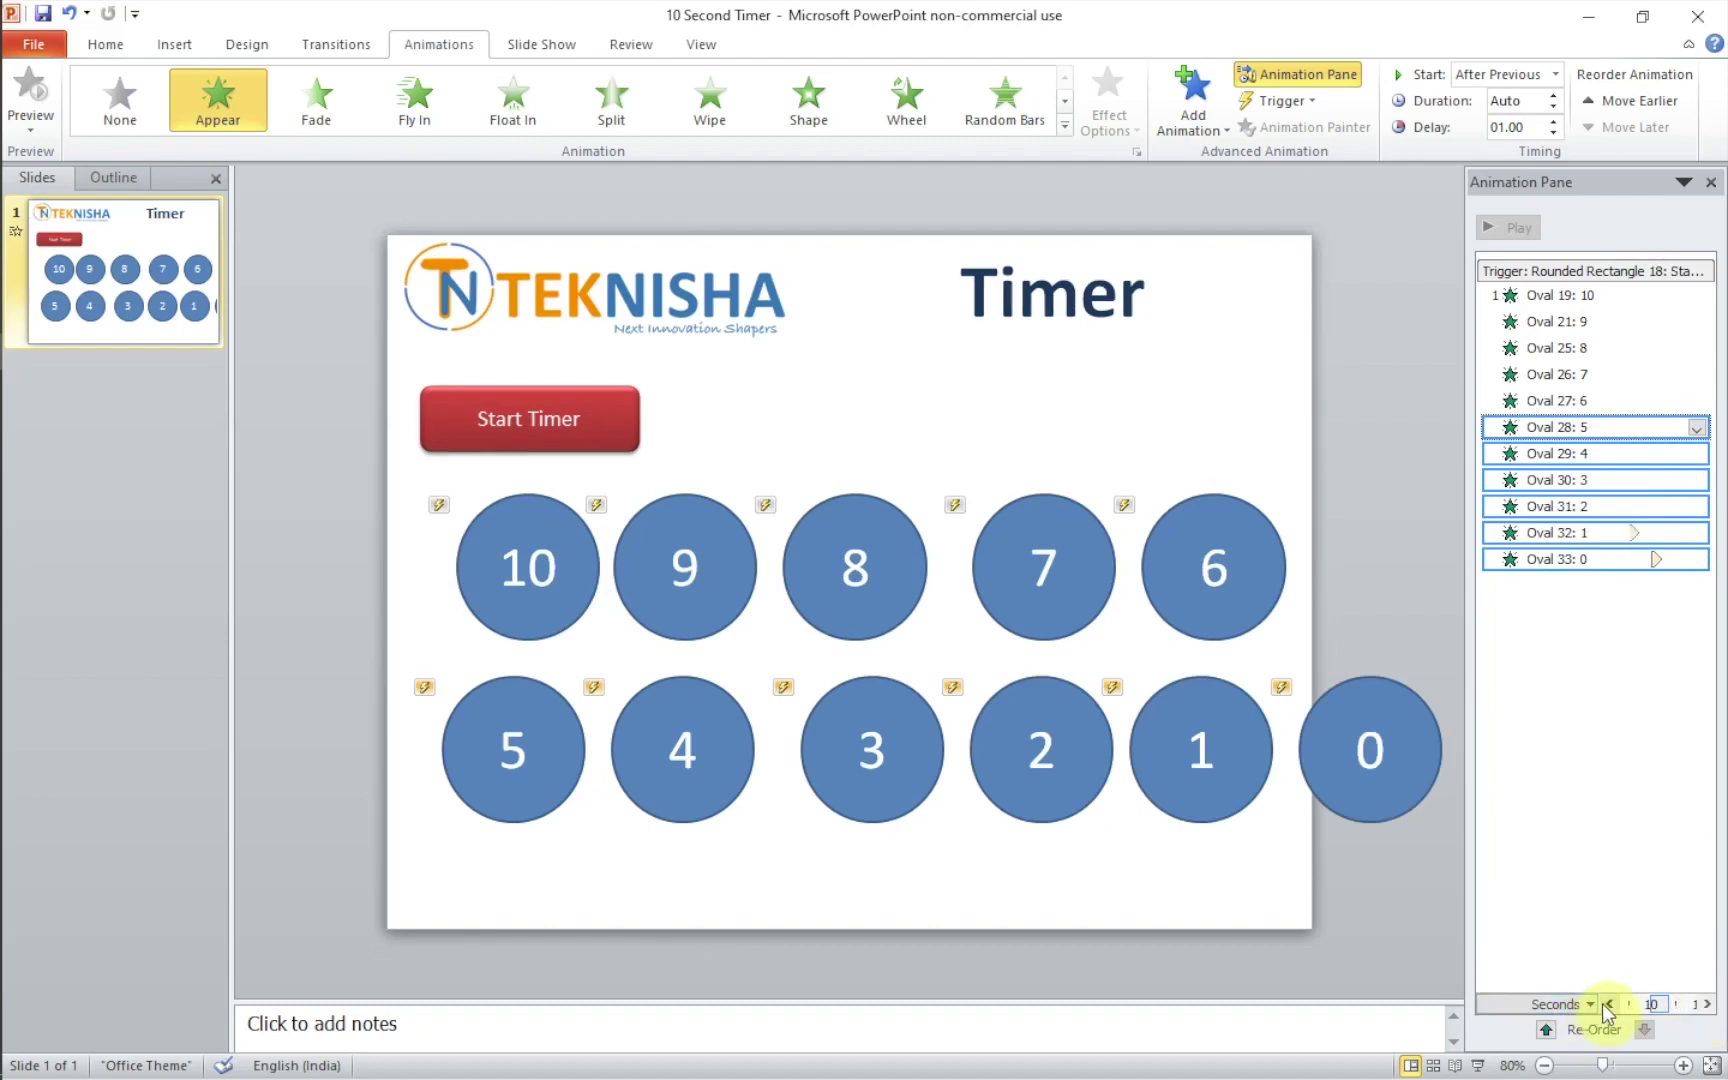
click(1603, 1004)
click(1602, 1005)
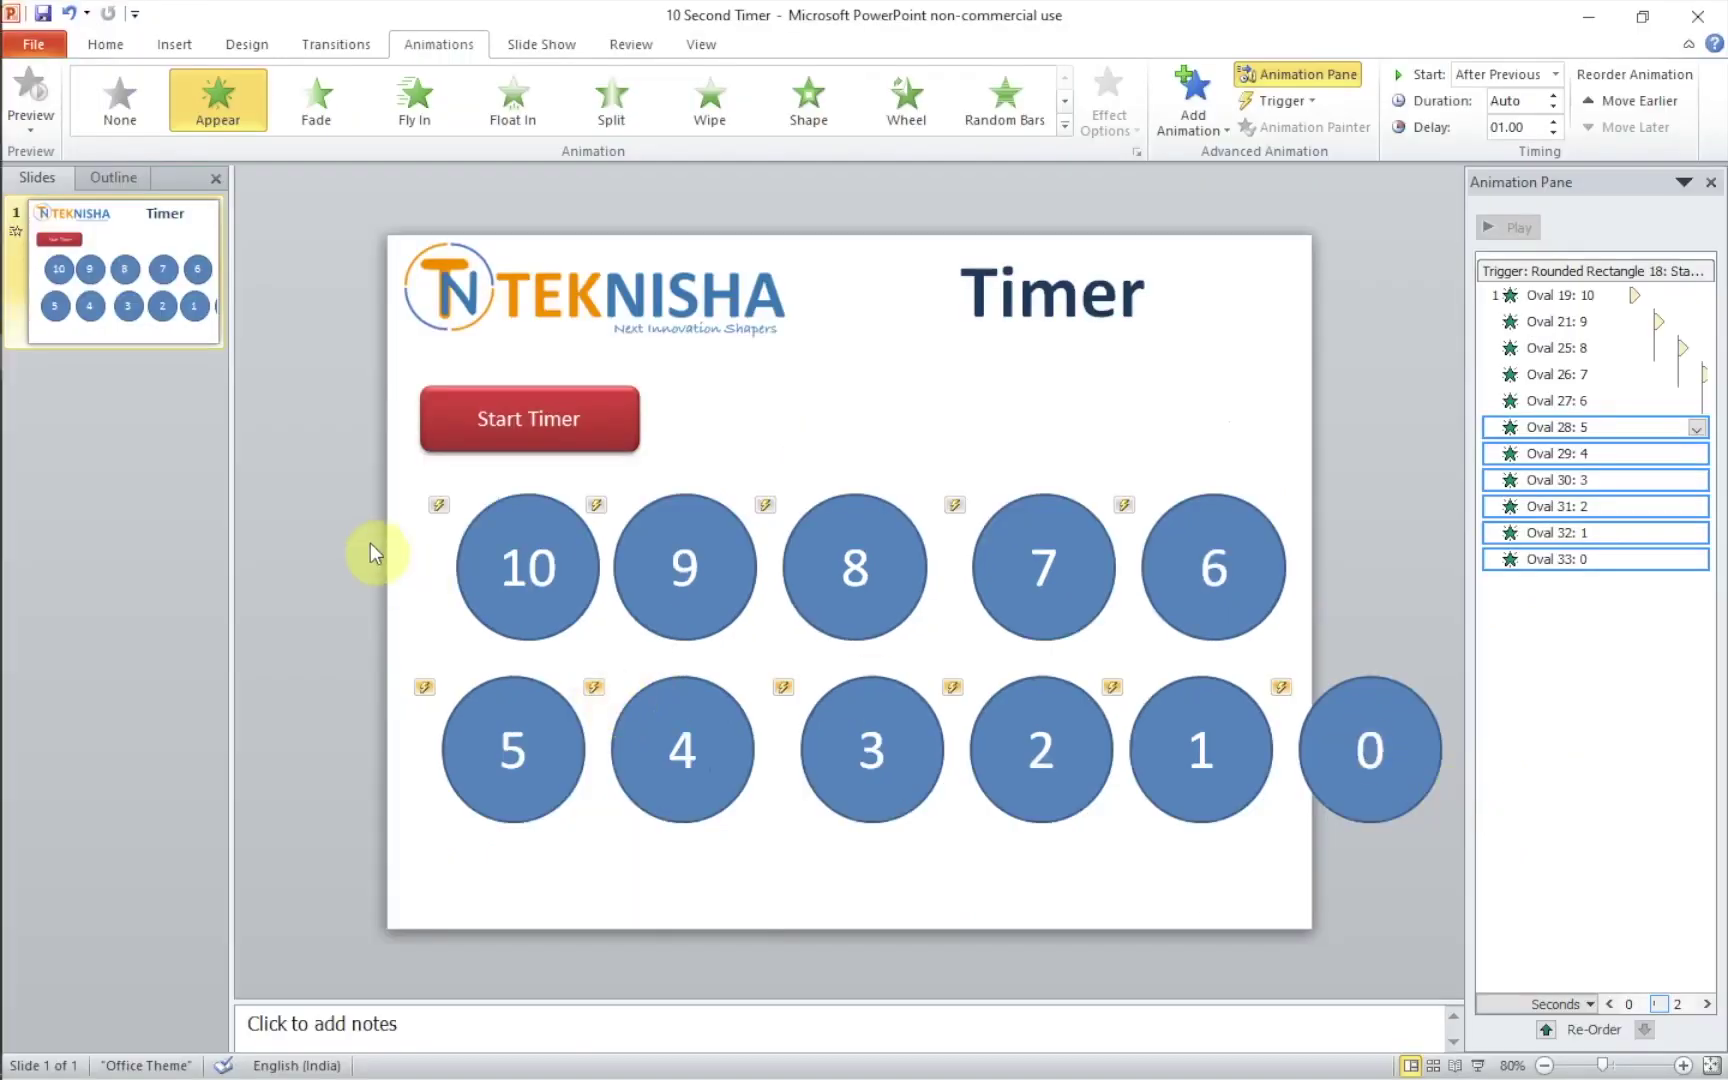
Step: Select all eleven circles and Align Center them into one column
drag(332, 479, 1399, 828)
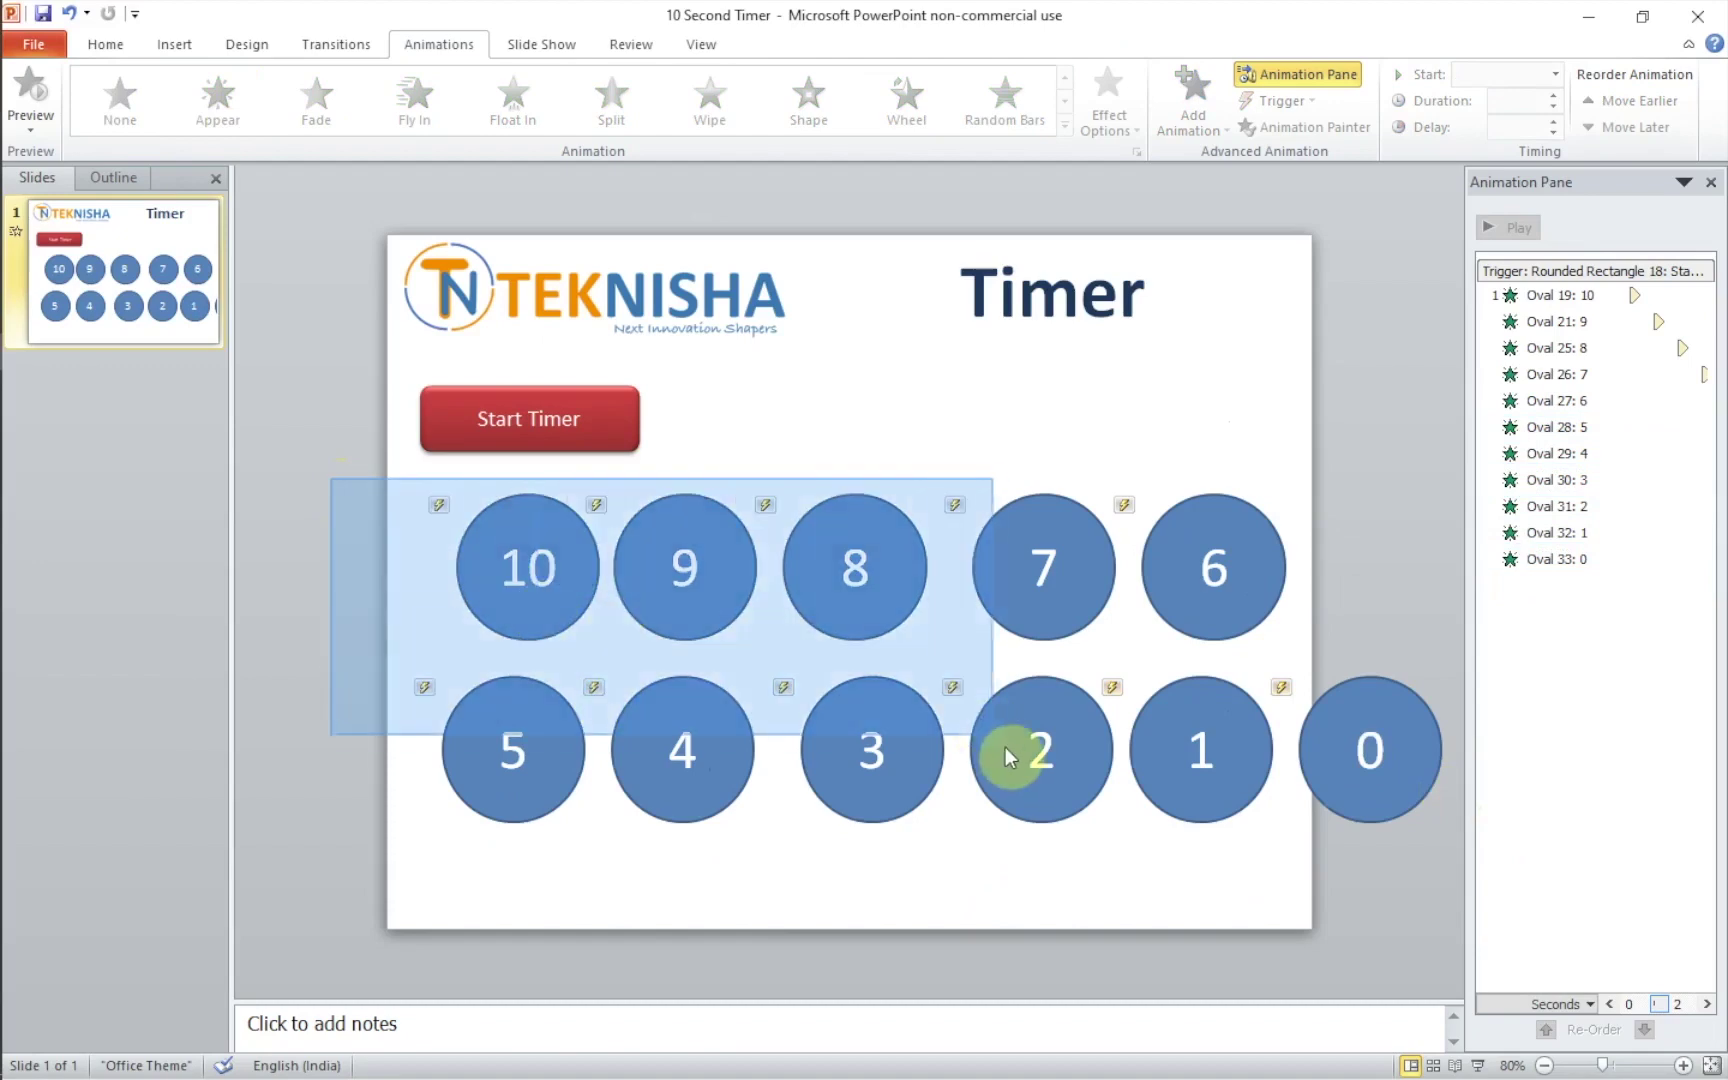
drag(1399, 828, 1453, 858)
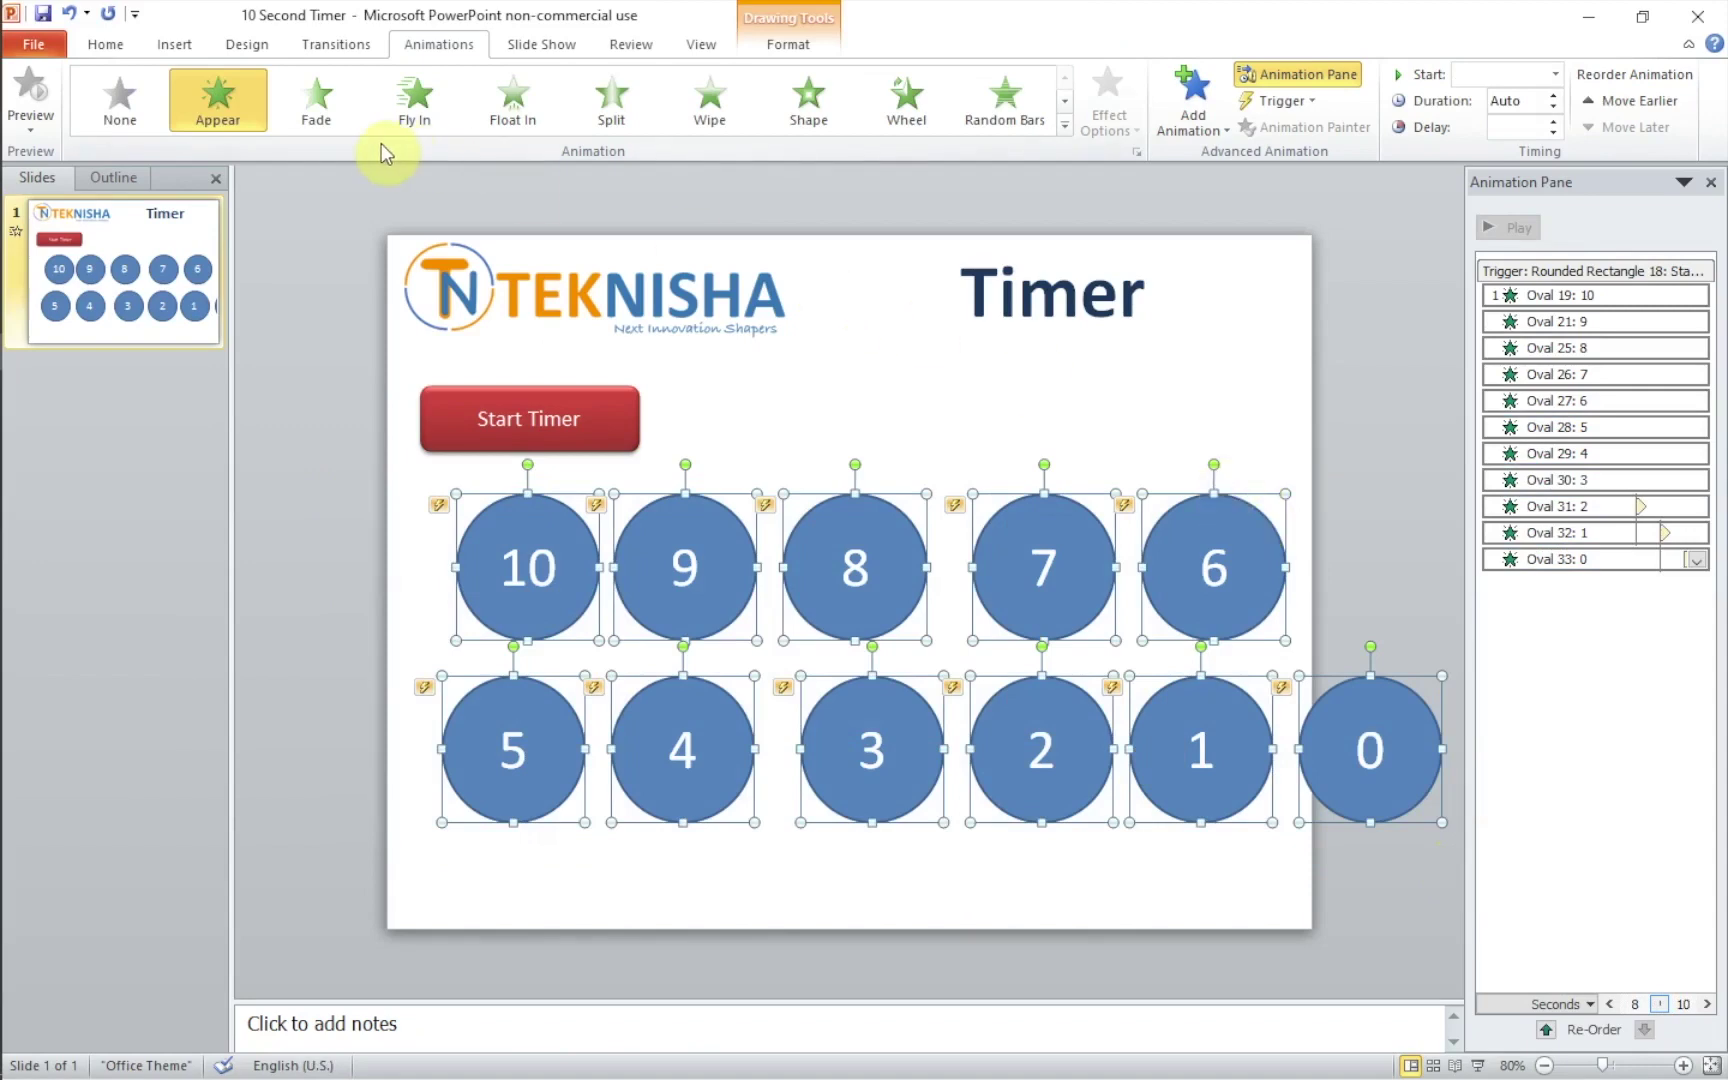
click(780, 49)
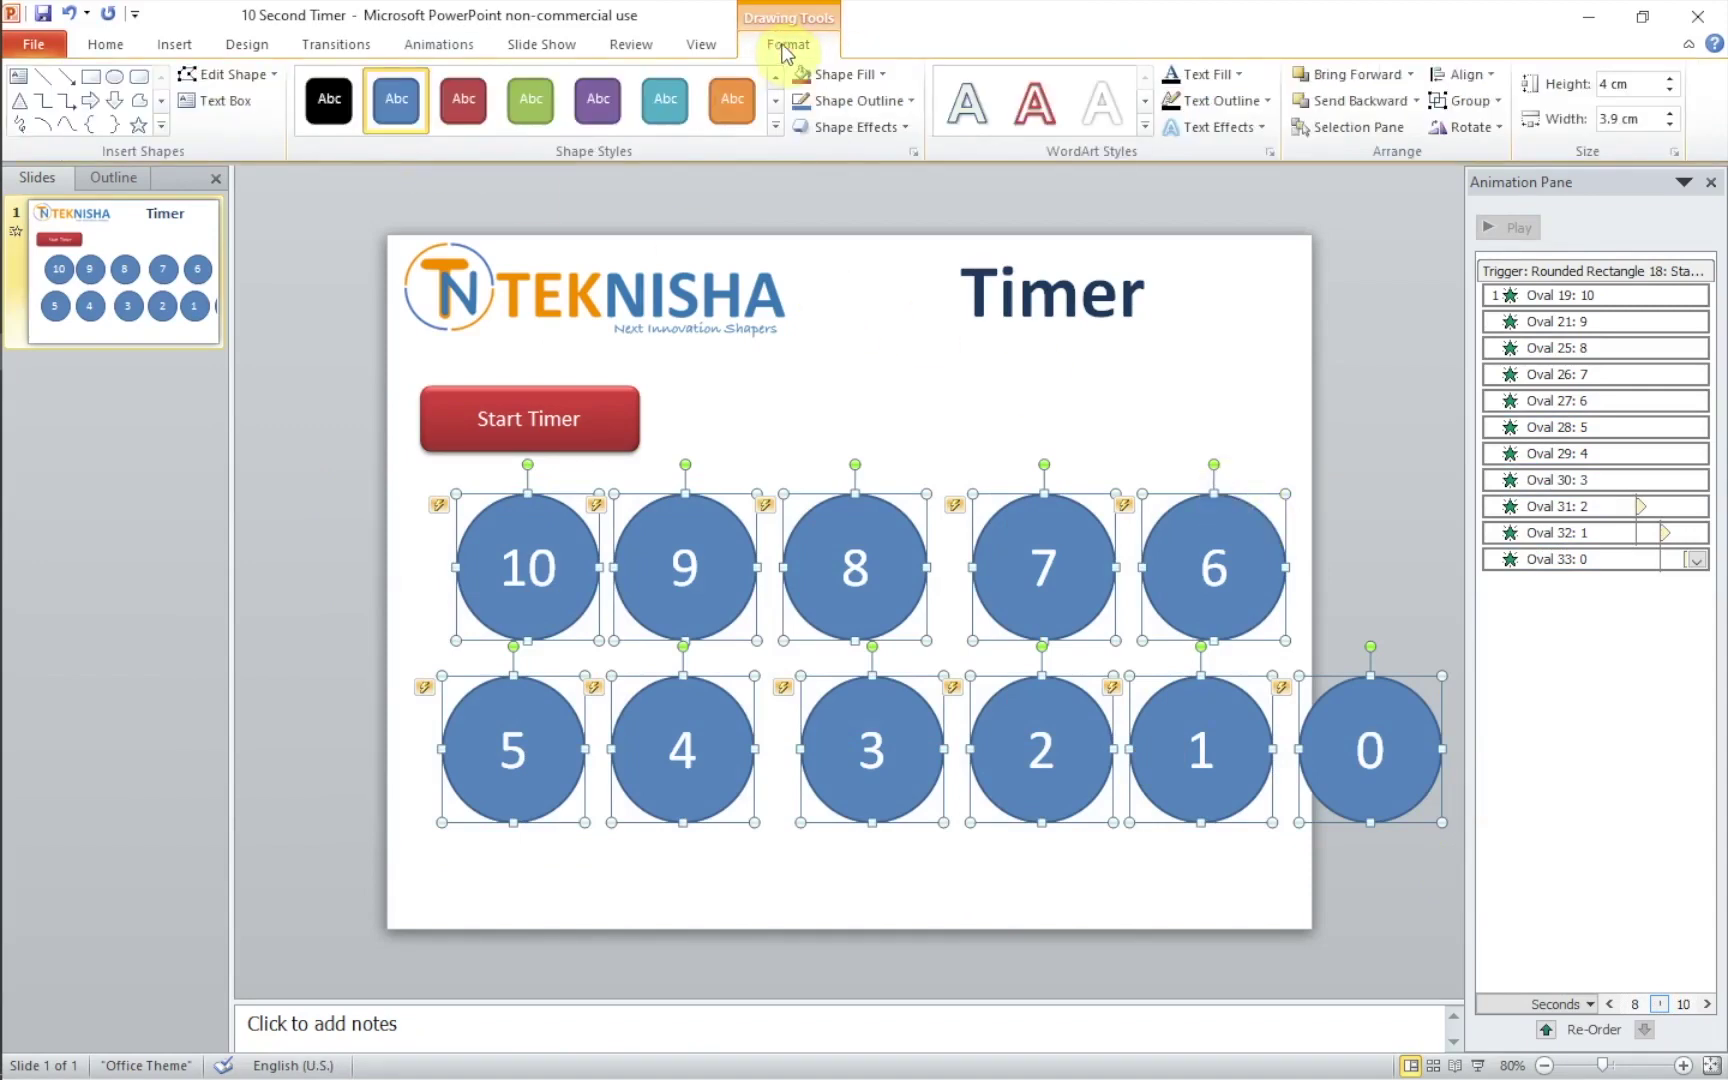
click(1491, 76)
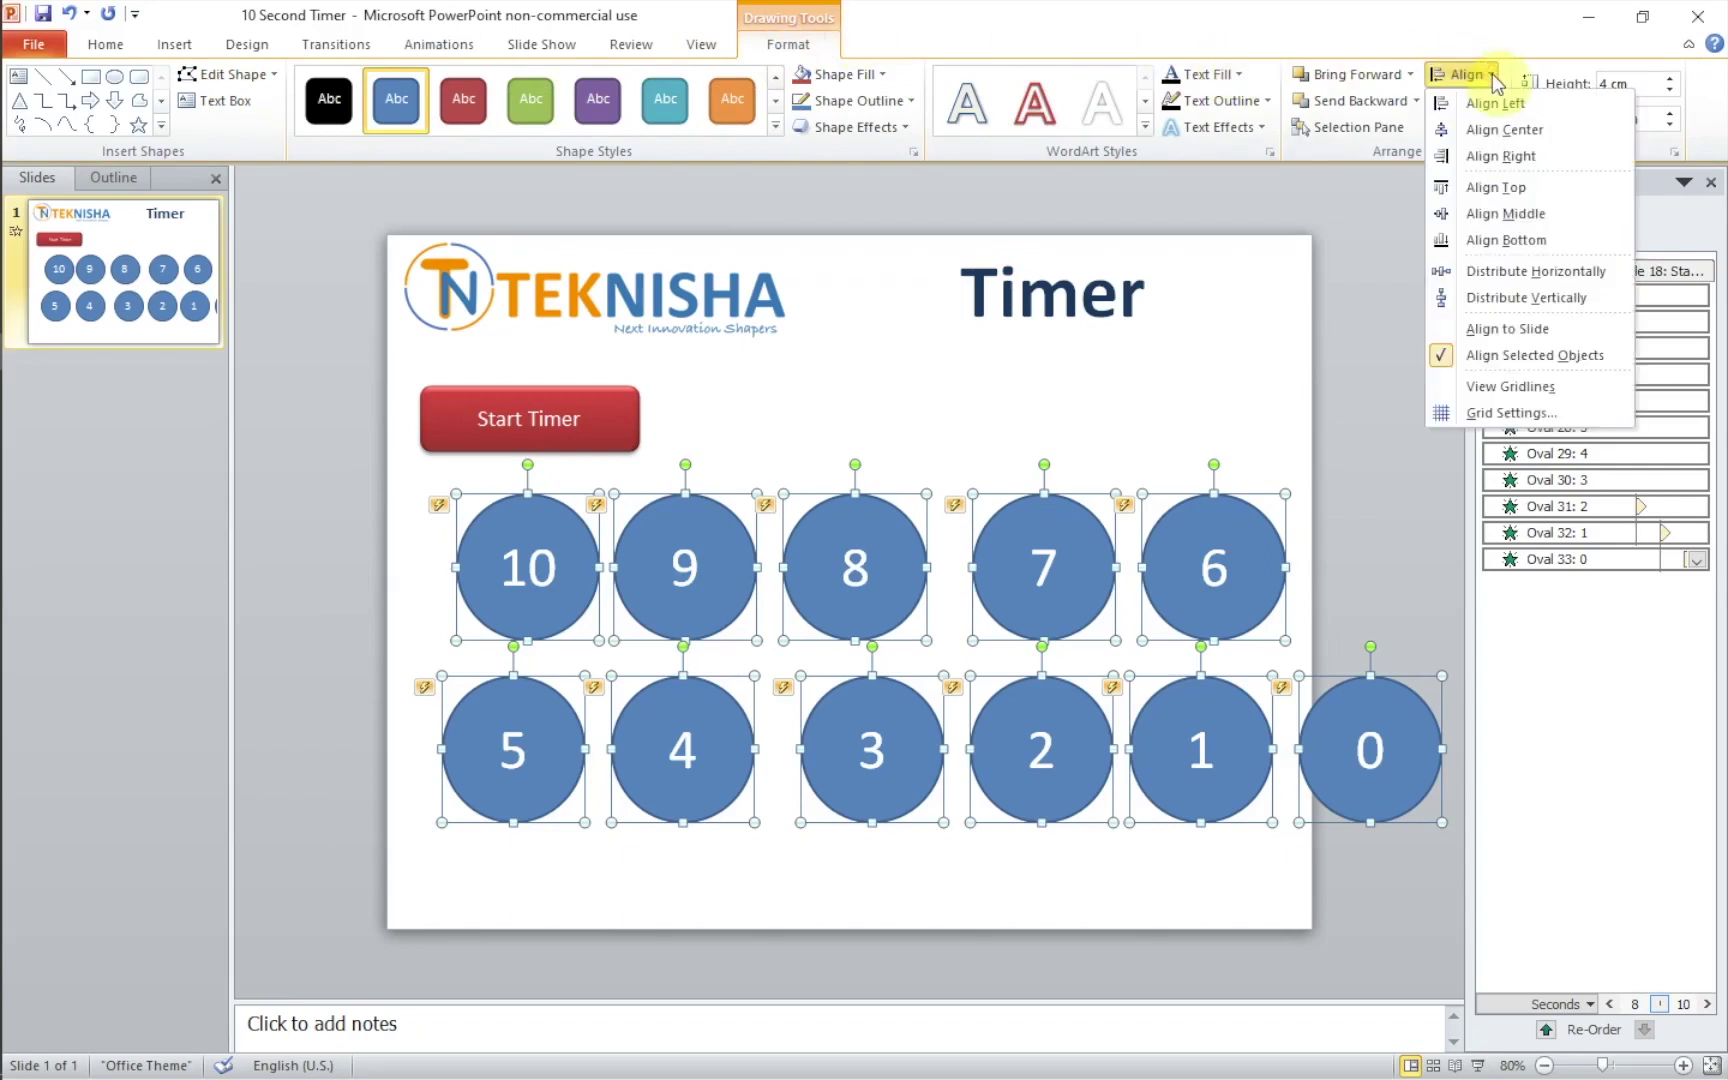
click(1504, 129)
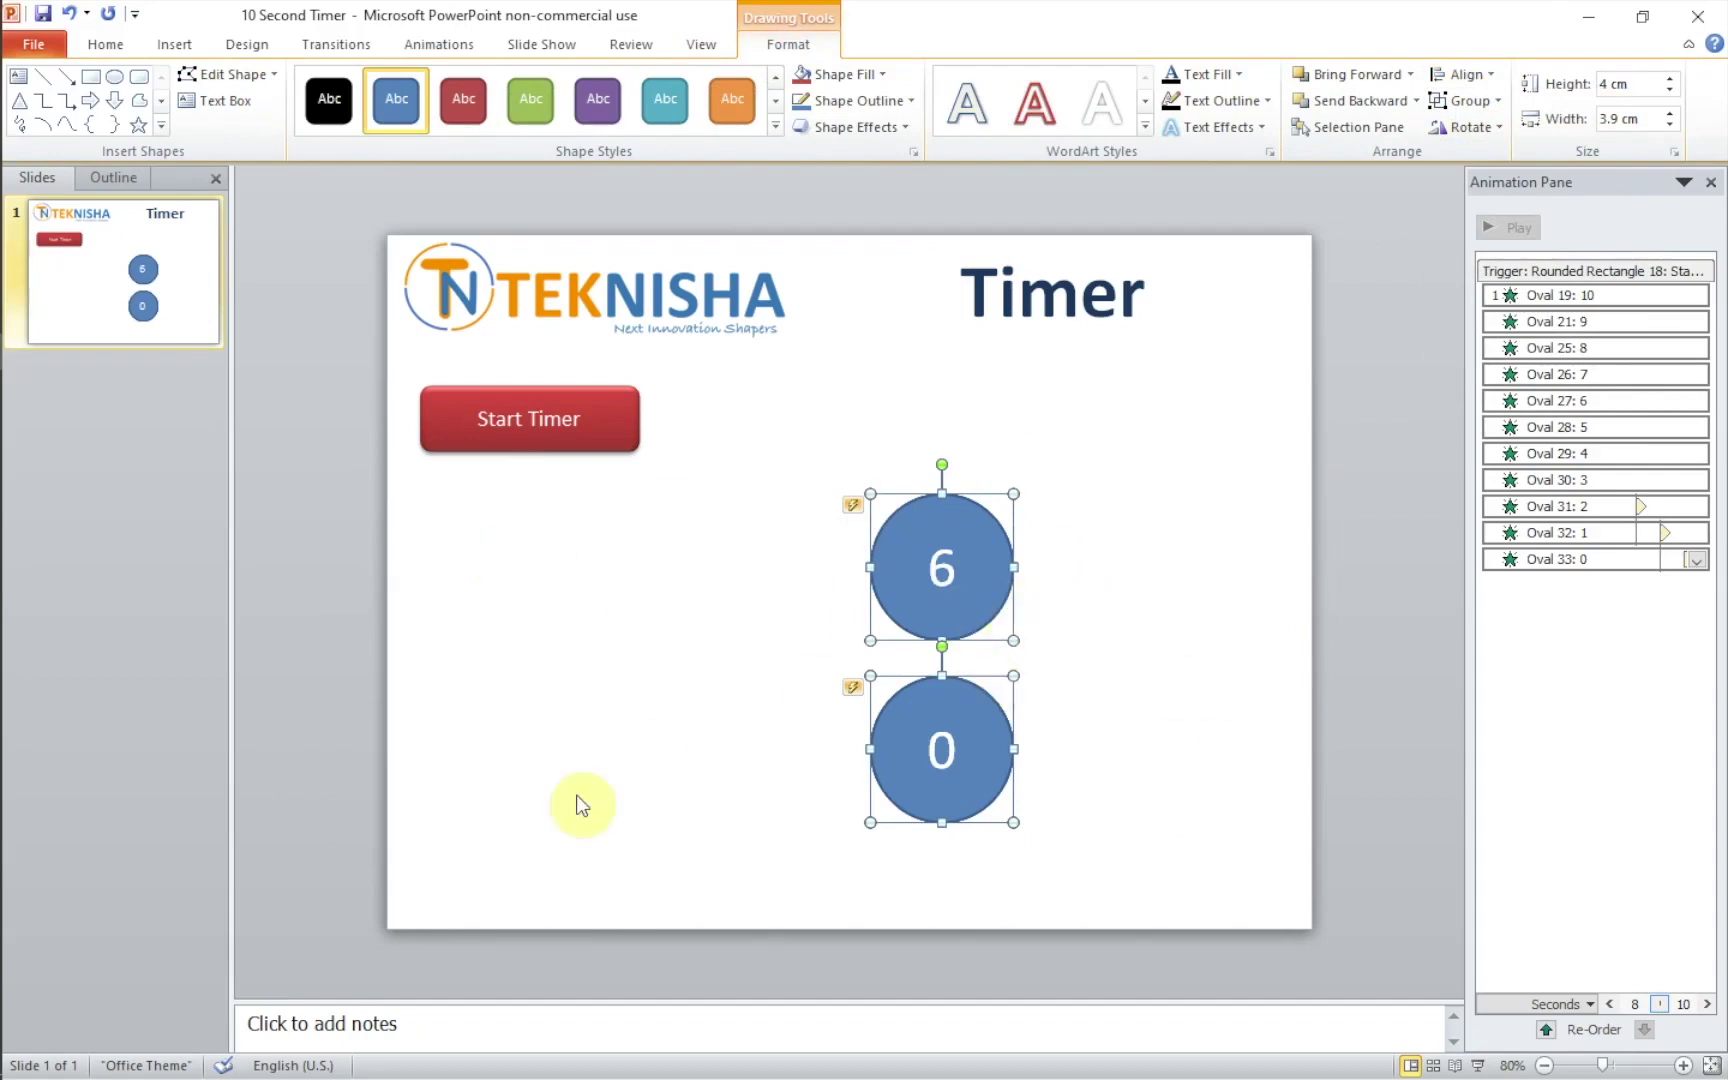
Step: Align Top so all circles stack exactly in one spot with 0 on top
click(1486, 72)
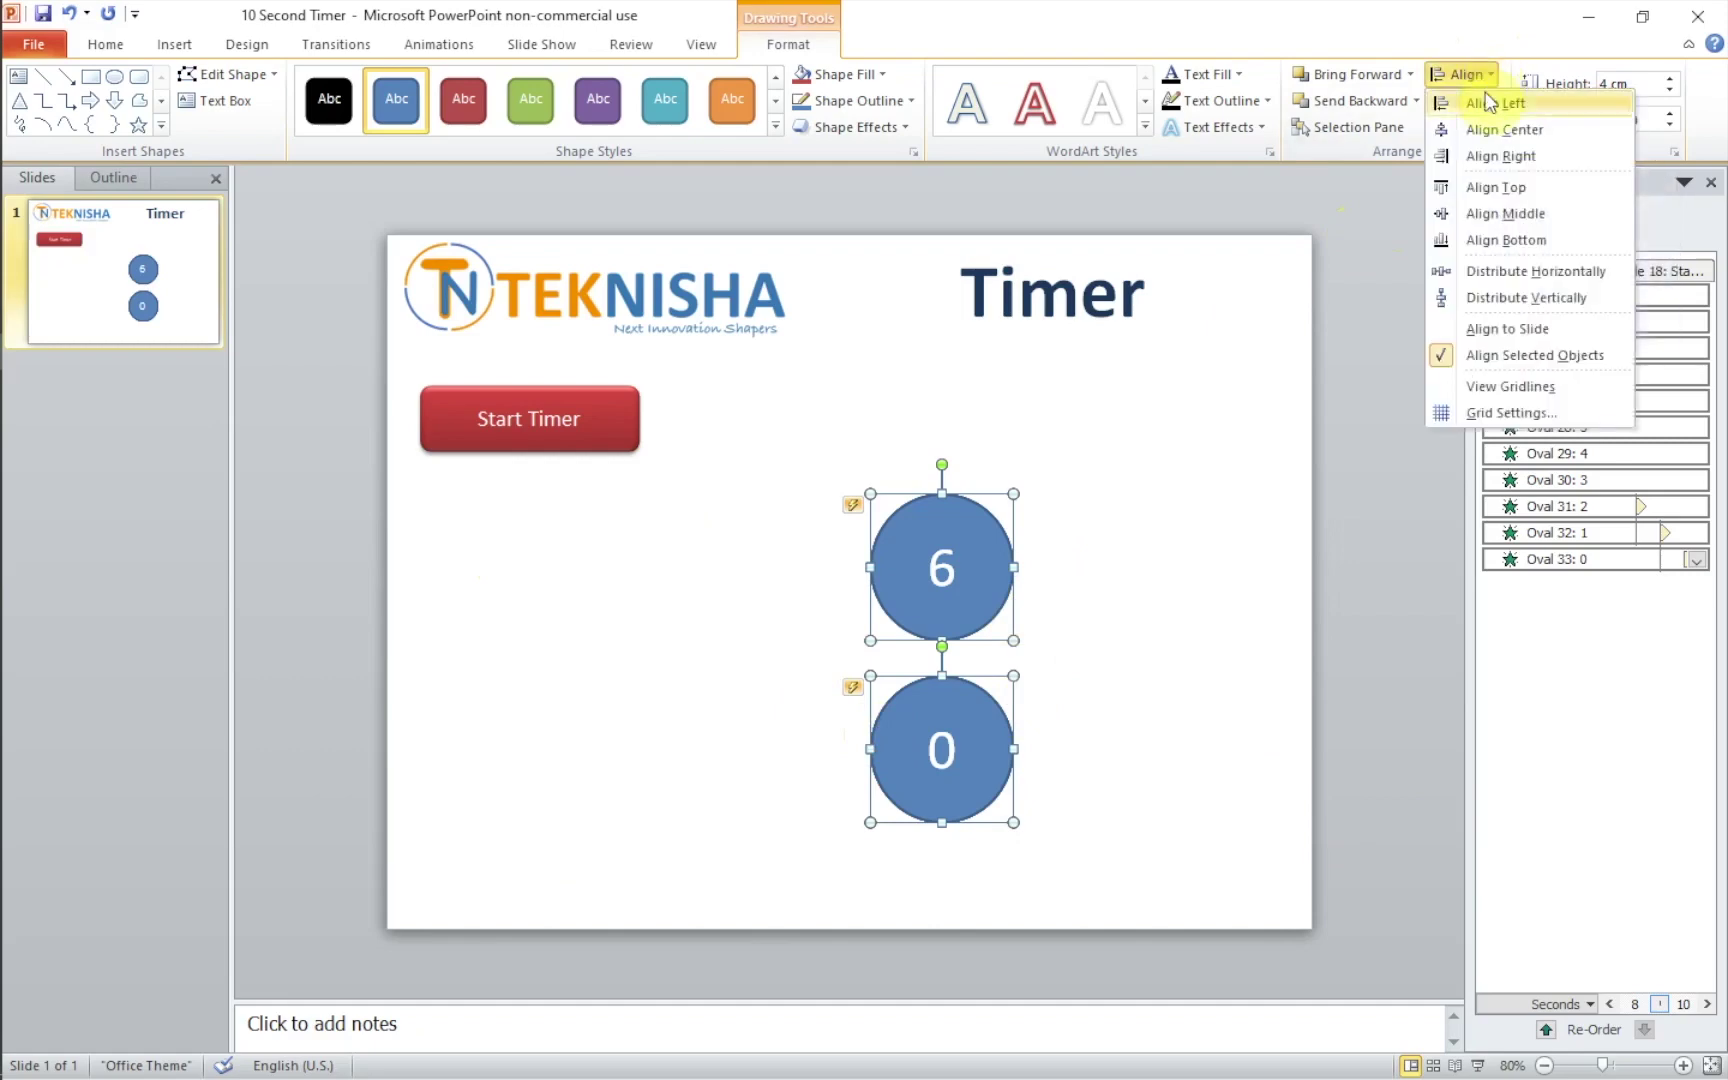
click(1486, 183)
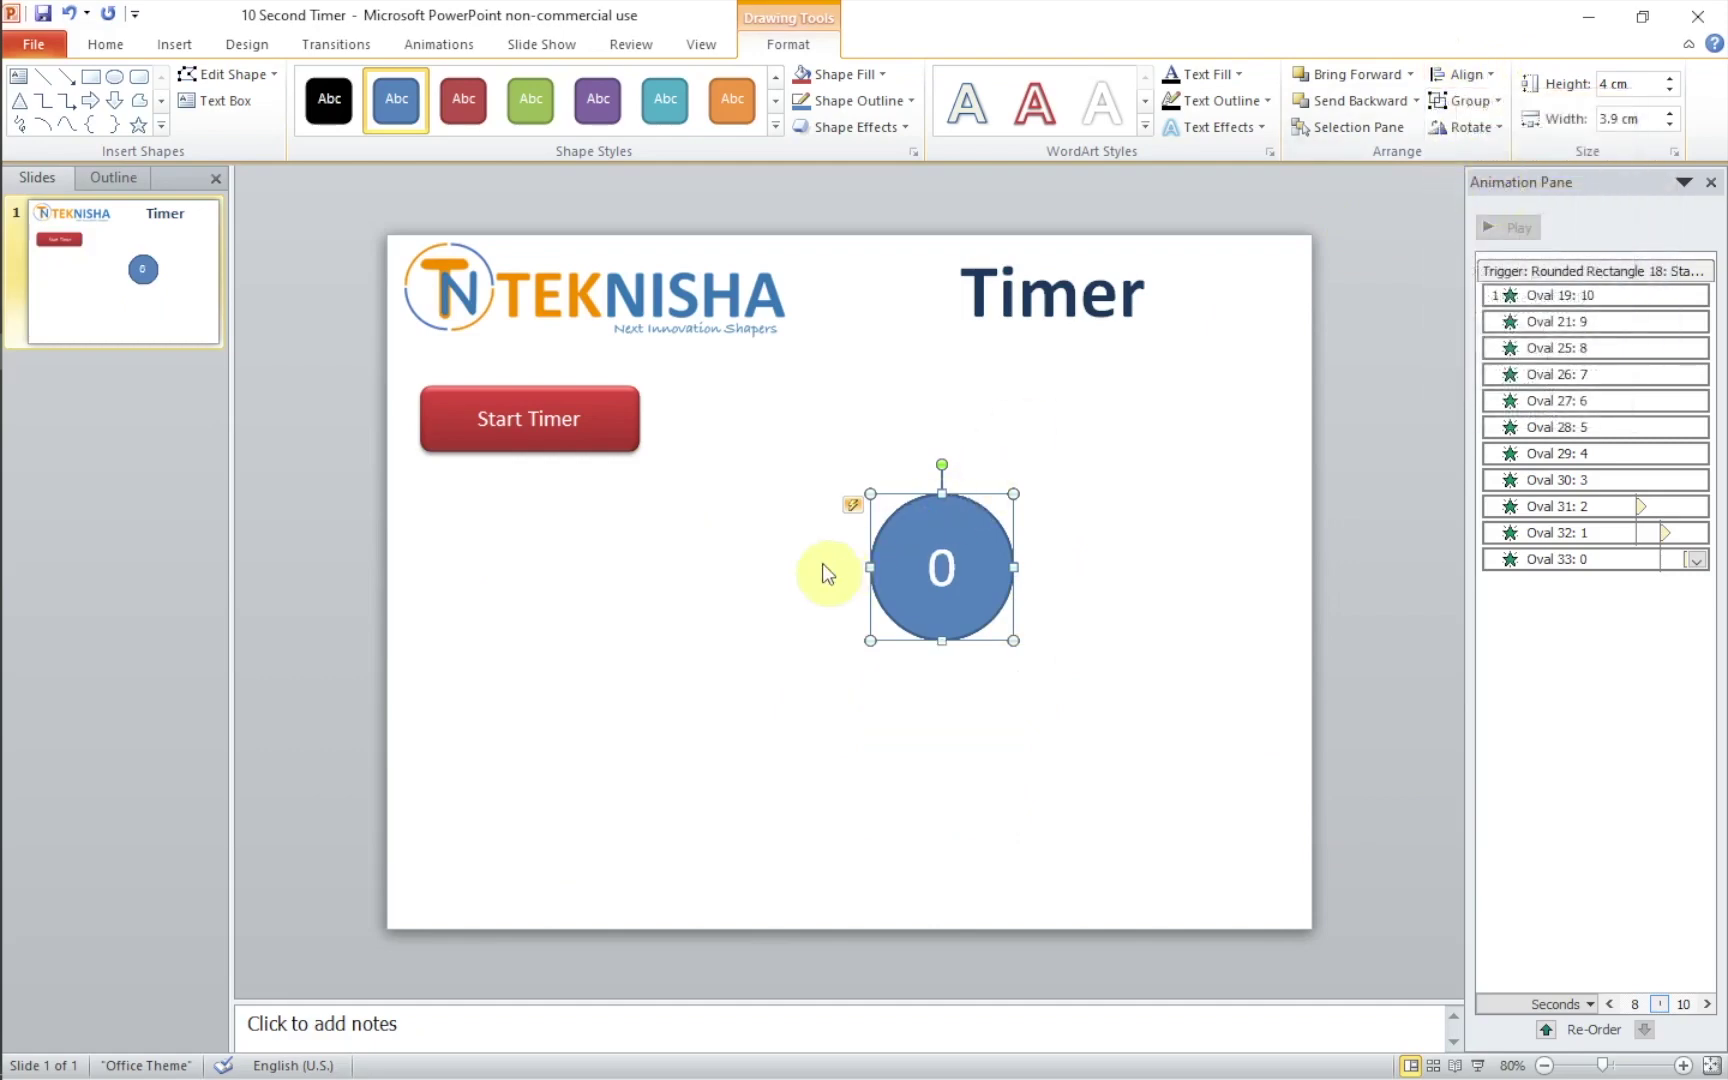
Step: Drag the stacked circle pile left and slightly down on the slide
click(954, 598)
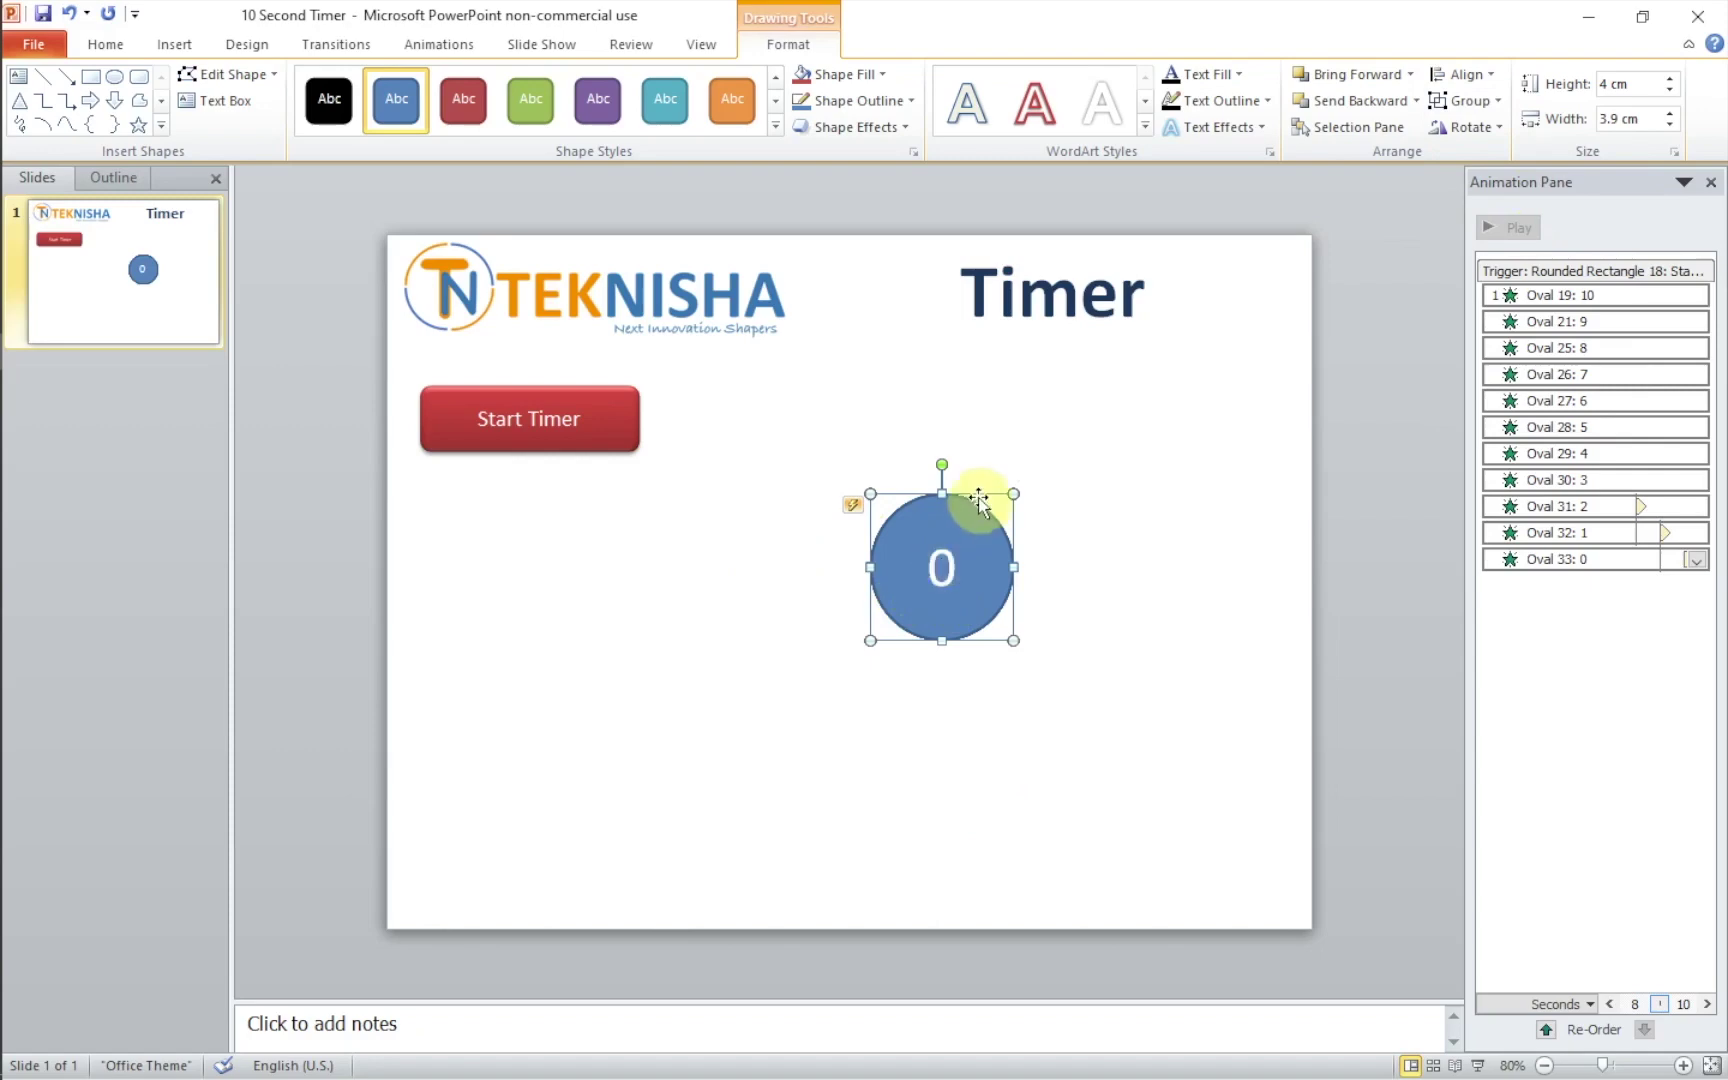
drag(978, 490, 858, 522)
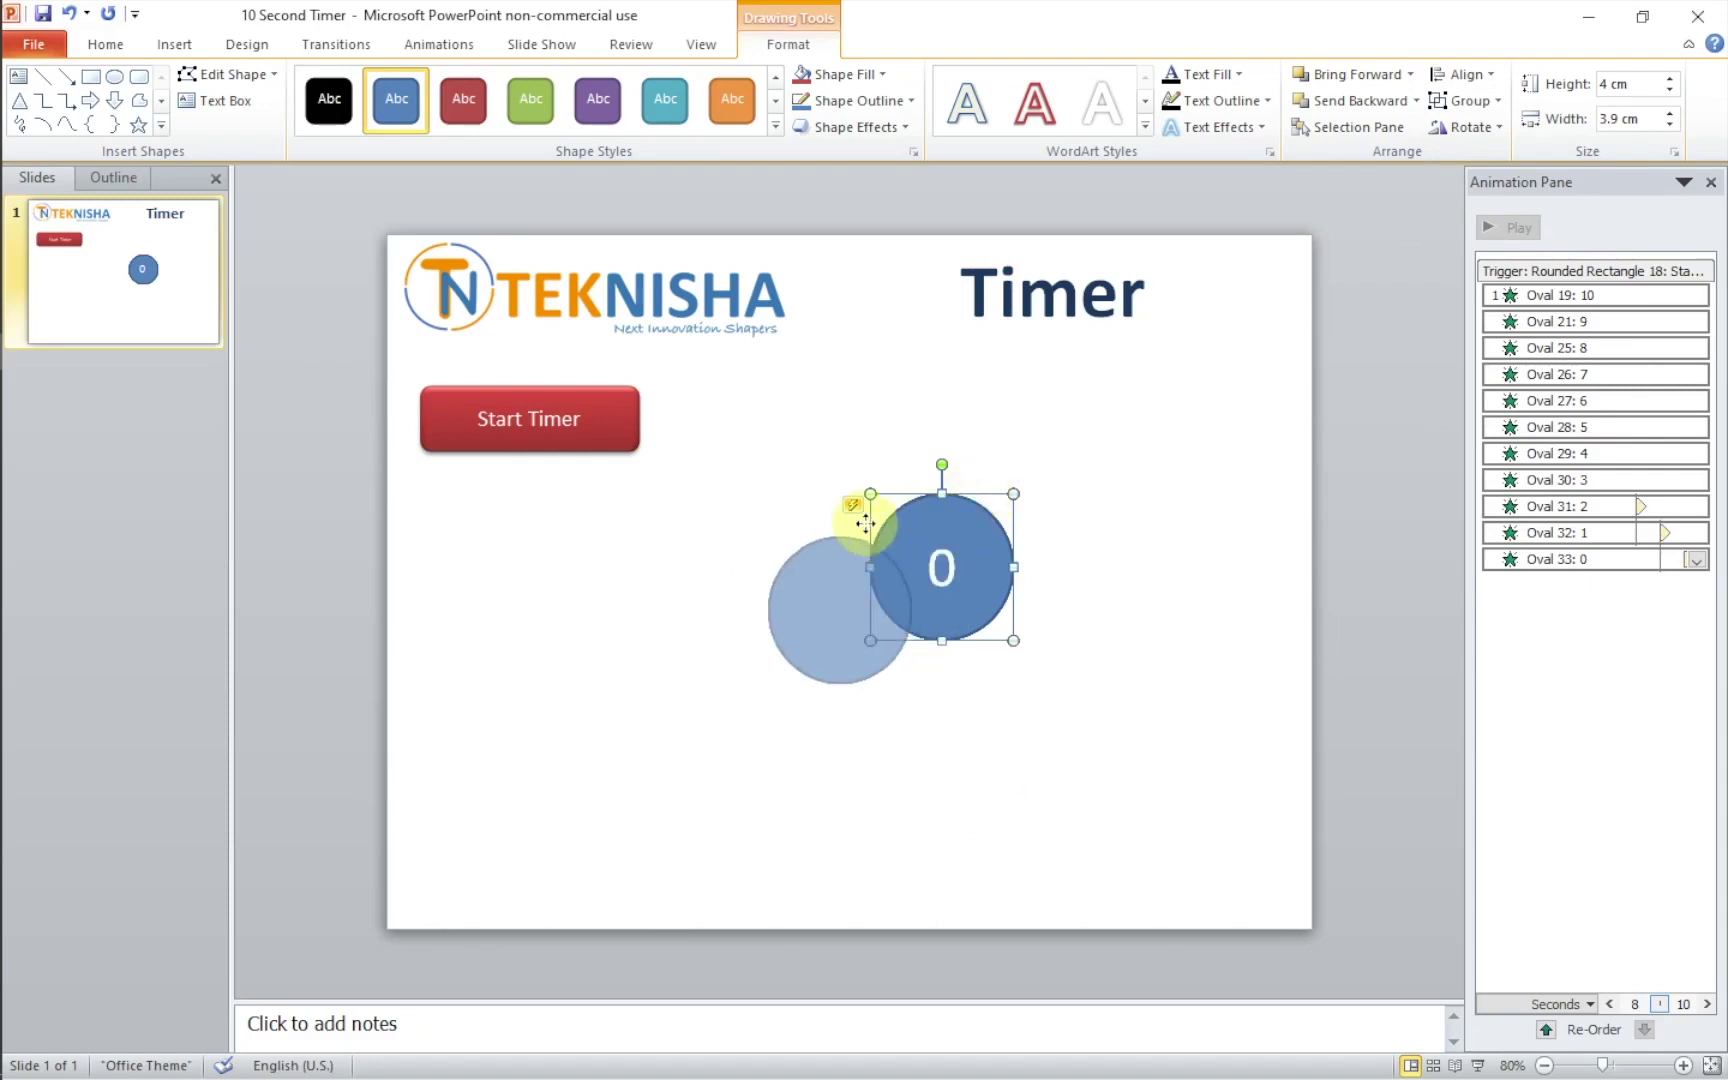